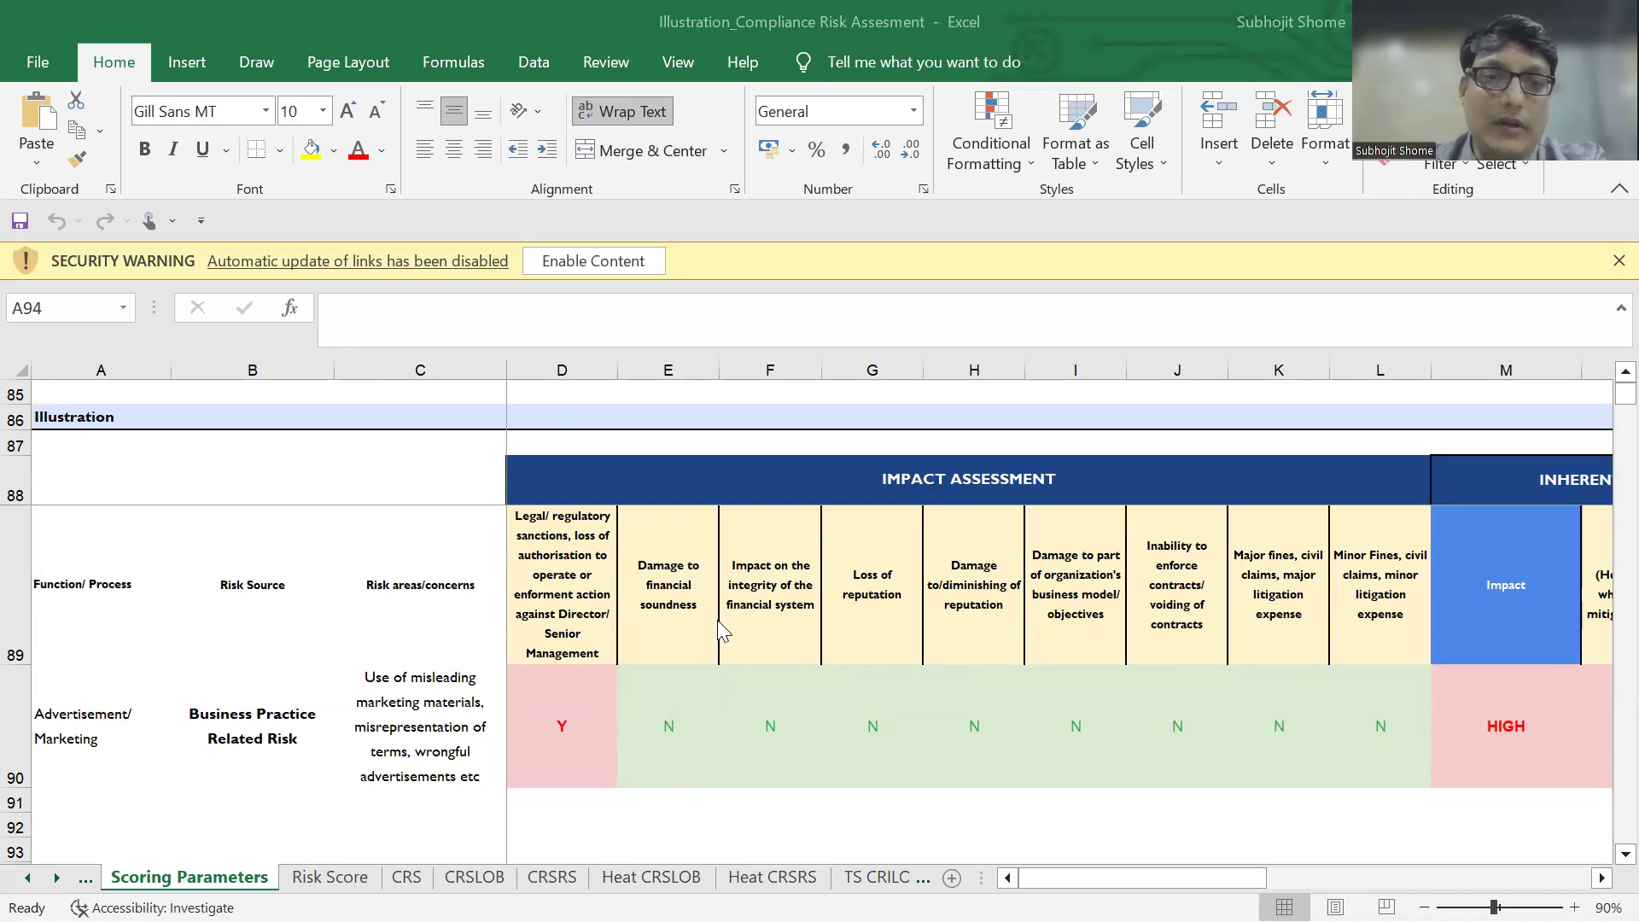
Set the legal/regulatory sanctions answer in D90 to N and back to Y to compare the resulting Impact rating.
{"action": "left_click", "coordinate": [584, 712]}
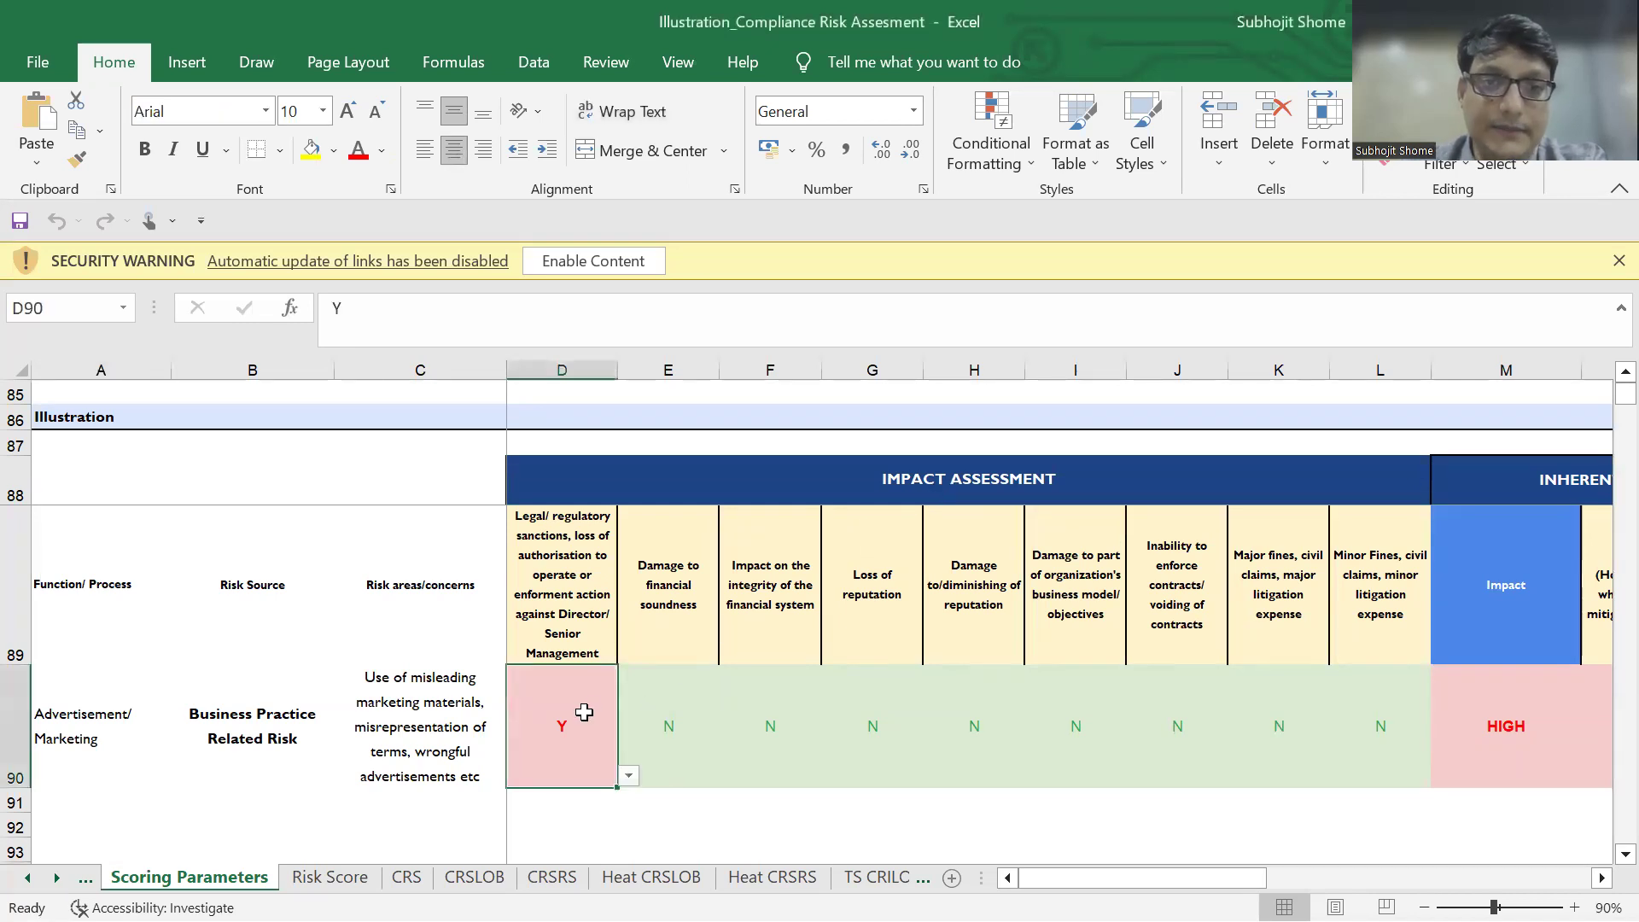
{"action": "left_click", "coordinate": [630, 779]}
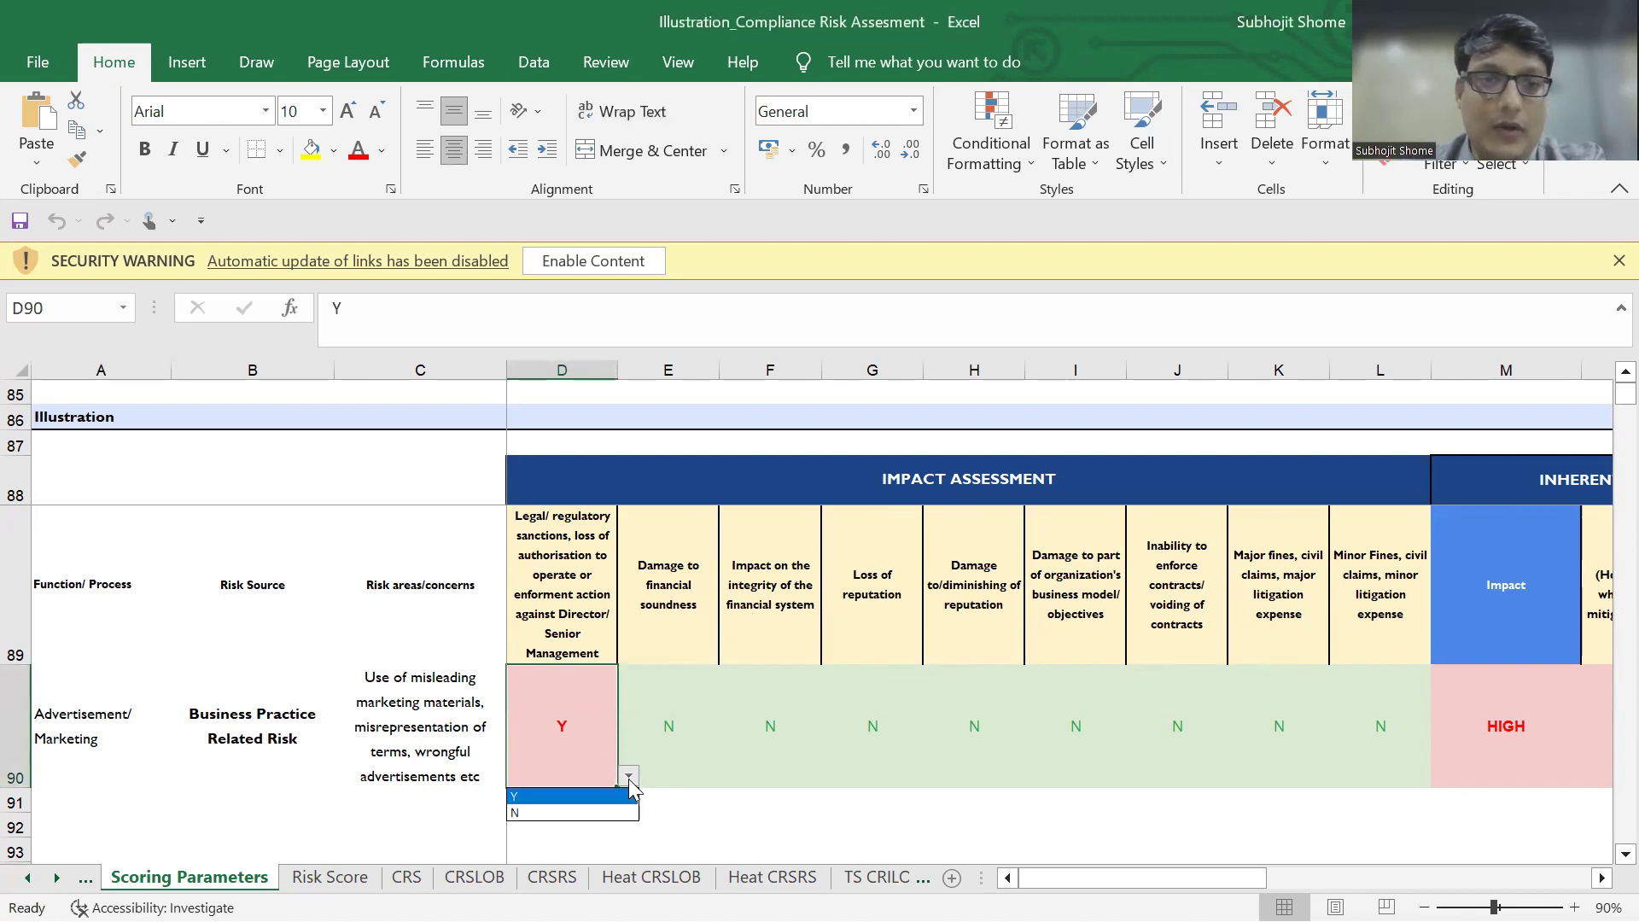
{"action": "left_click", "coordinate": [557, 812]}
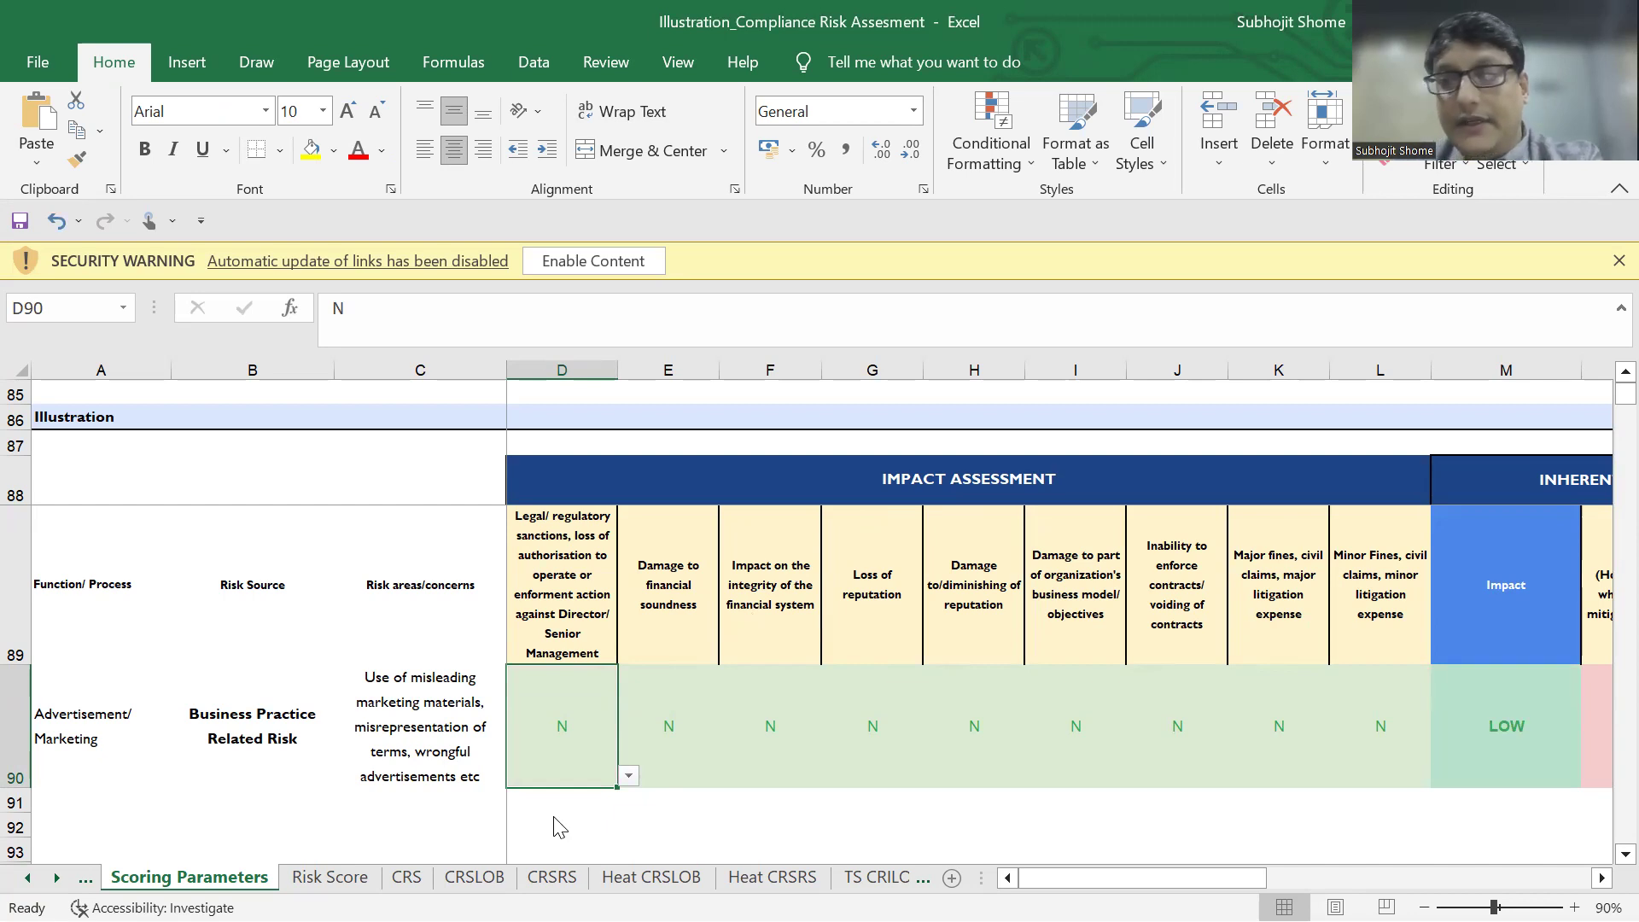
{"action": "left_click", "coordinate": [629, 775]}
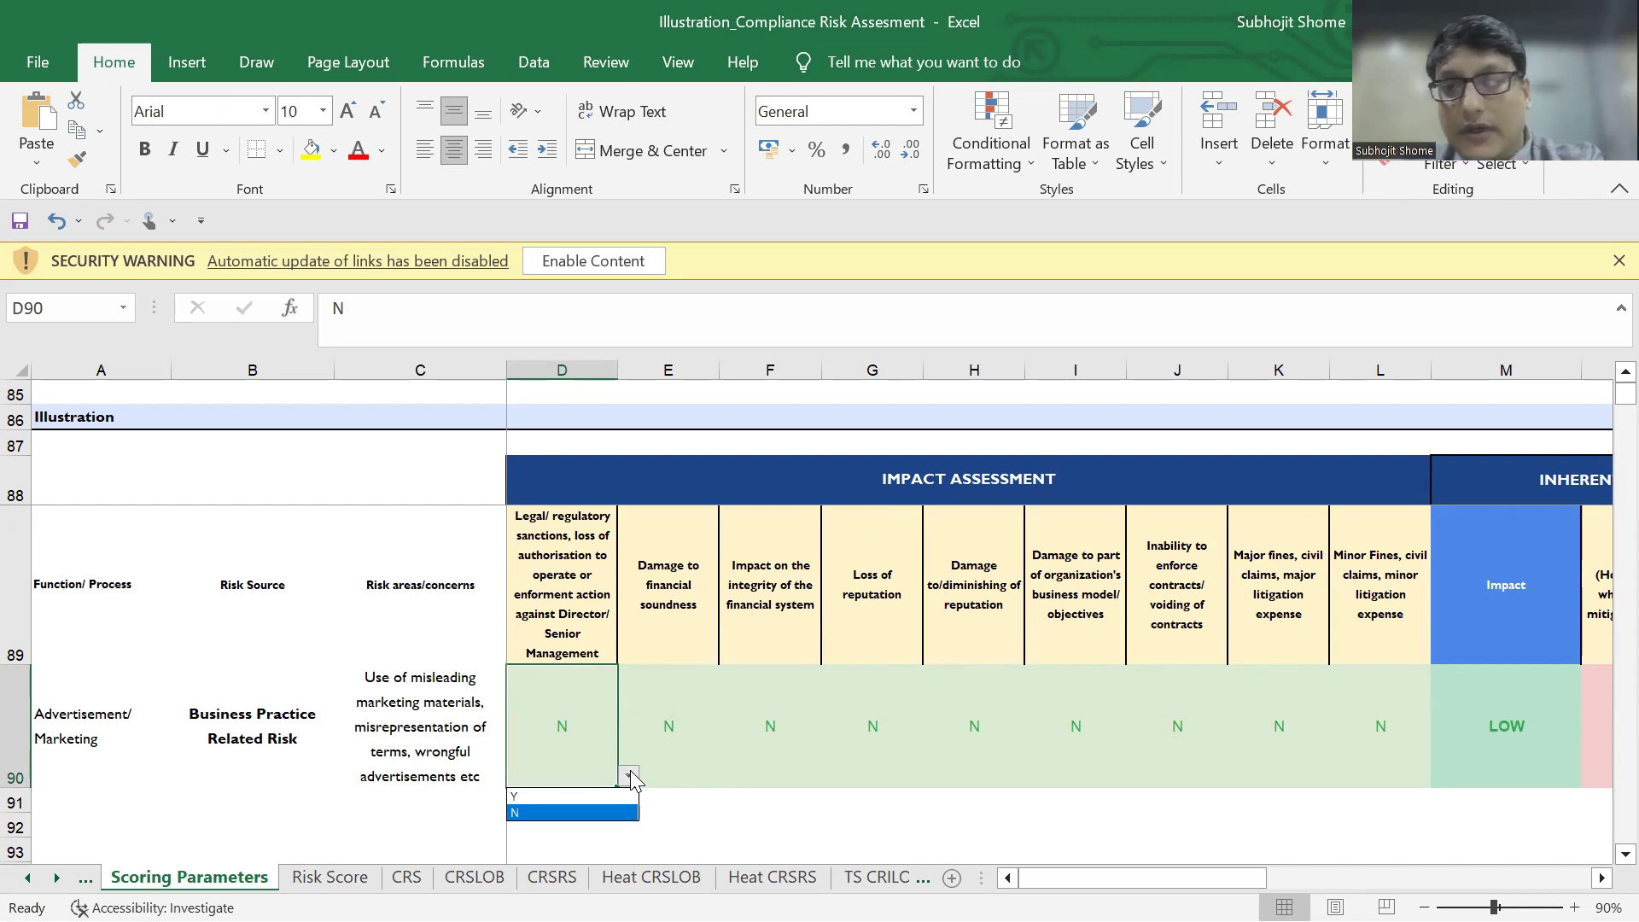
{"action": "left_click", "coordinate": [536, 795]}
{"action": "left_click_drag", "start_coordinate": [1511, 611], "coordinate": [1509, 749]}
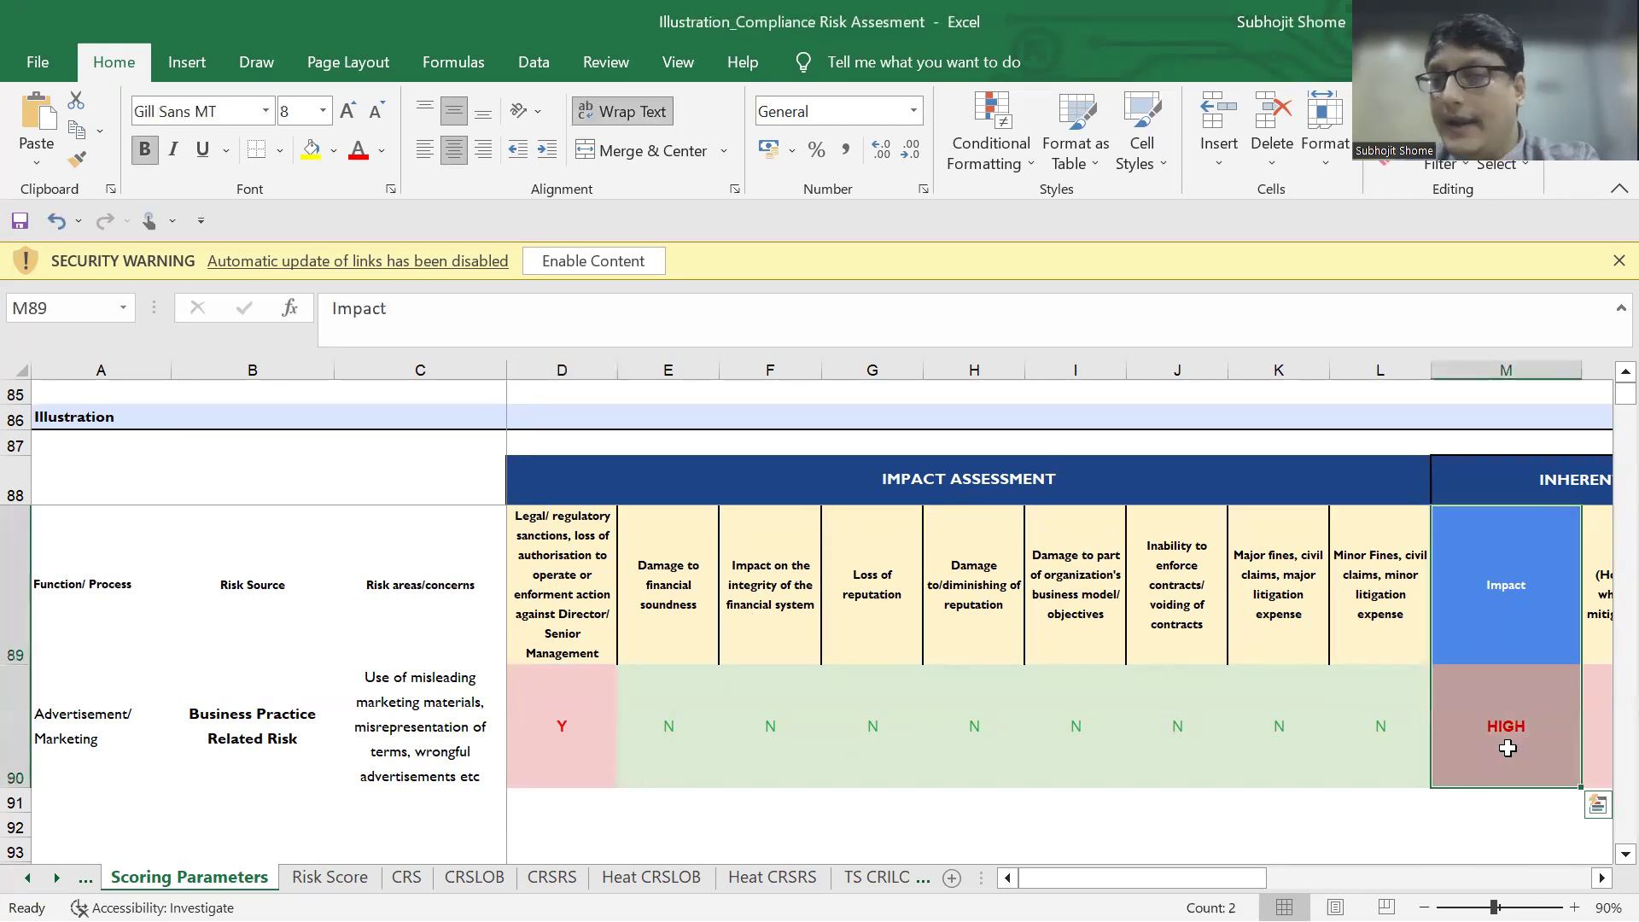
Set the legal/regulatory sanctions answer in D90 to N.
{"action": "left_click", "coordinate": [537, 710]}
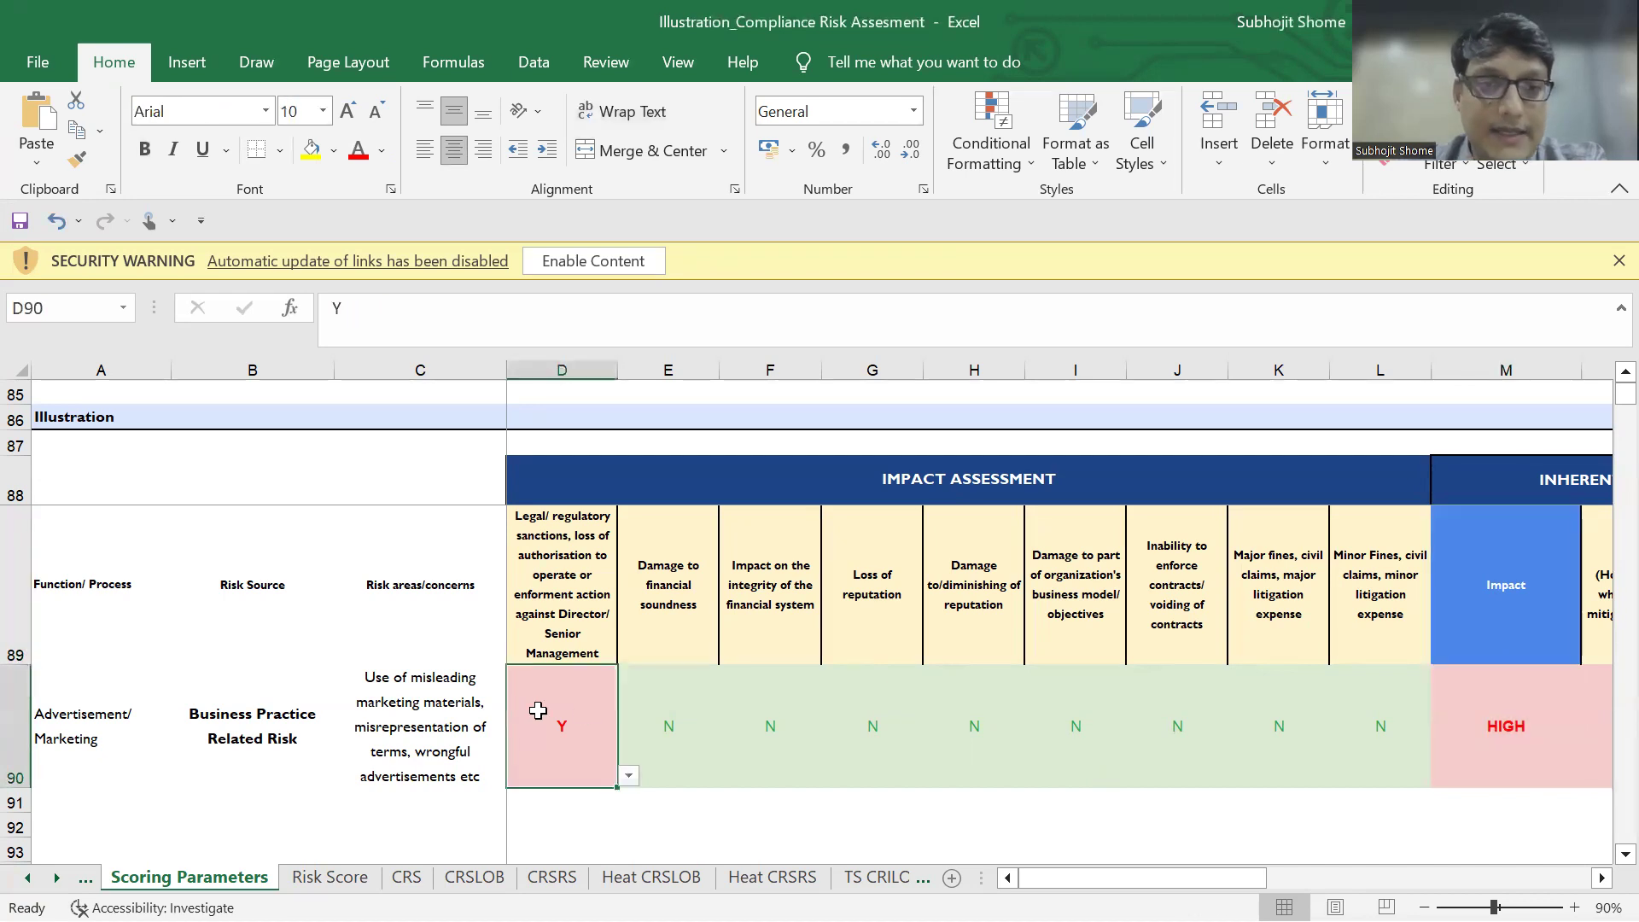
{"action": "left_click", "coordinate": [629, 775]}
{"action": "left_click", "coordinate": [560, 811]}
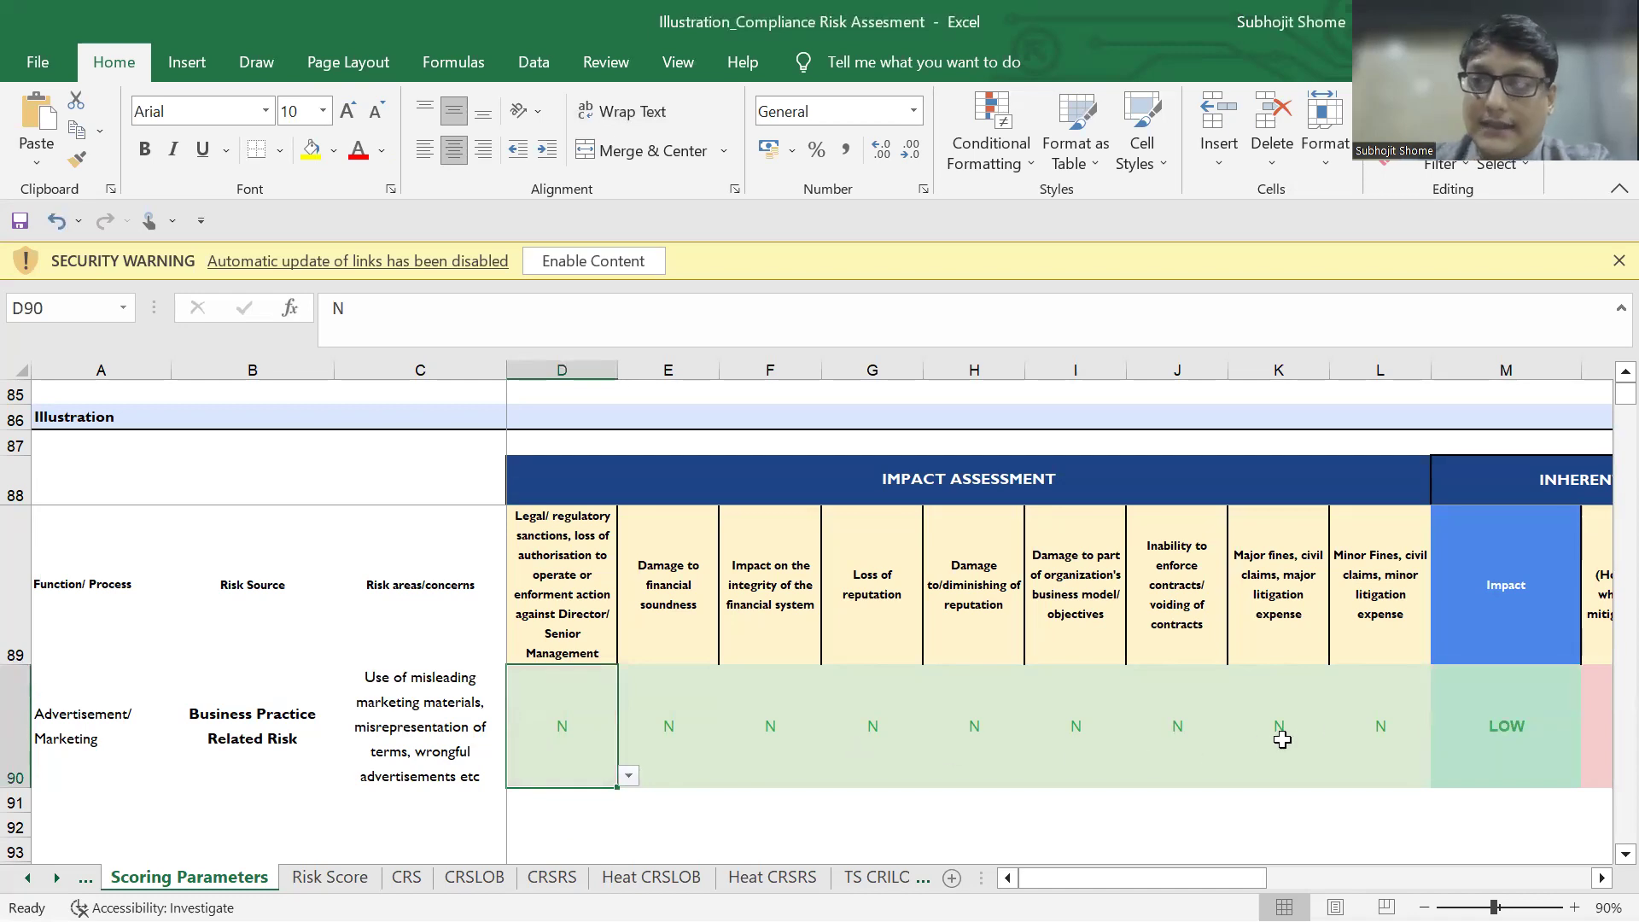
Try Y for the minor fines answer in L90, check the Impact formula in M90, and return L90 to N.
{"action": "left_click", "coordinate": [1384, 713]}
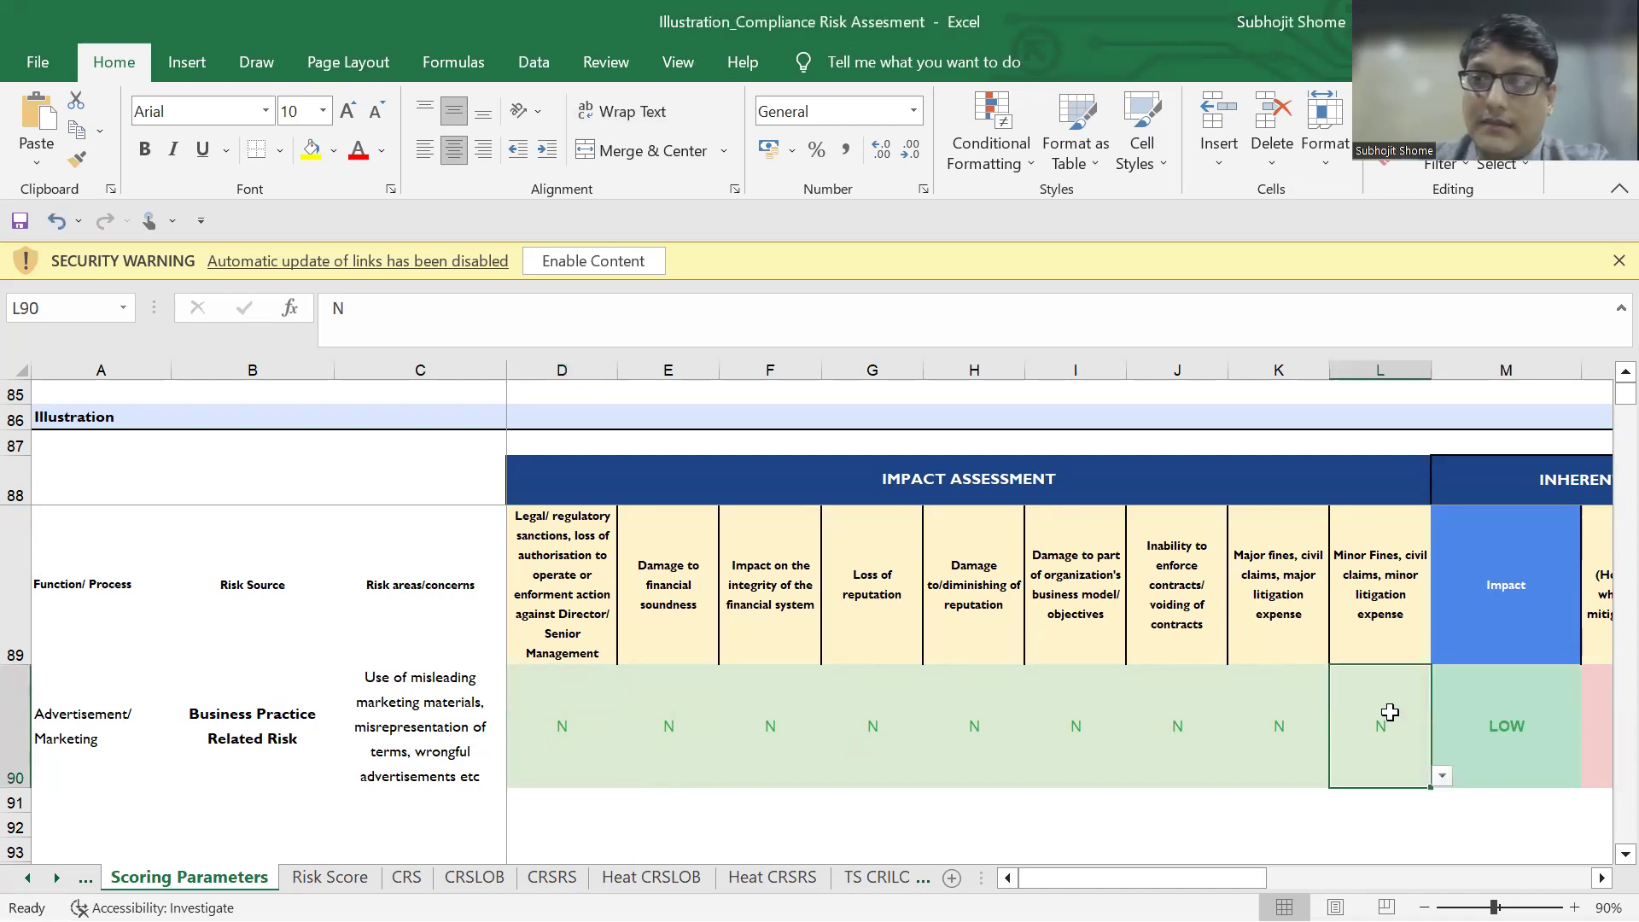
{"action": "left_click", "coordinate": [1442, 775]}
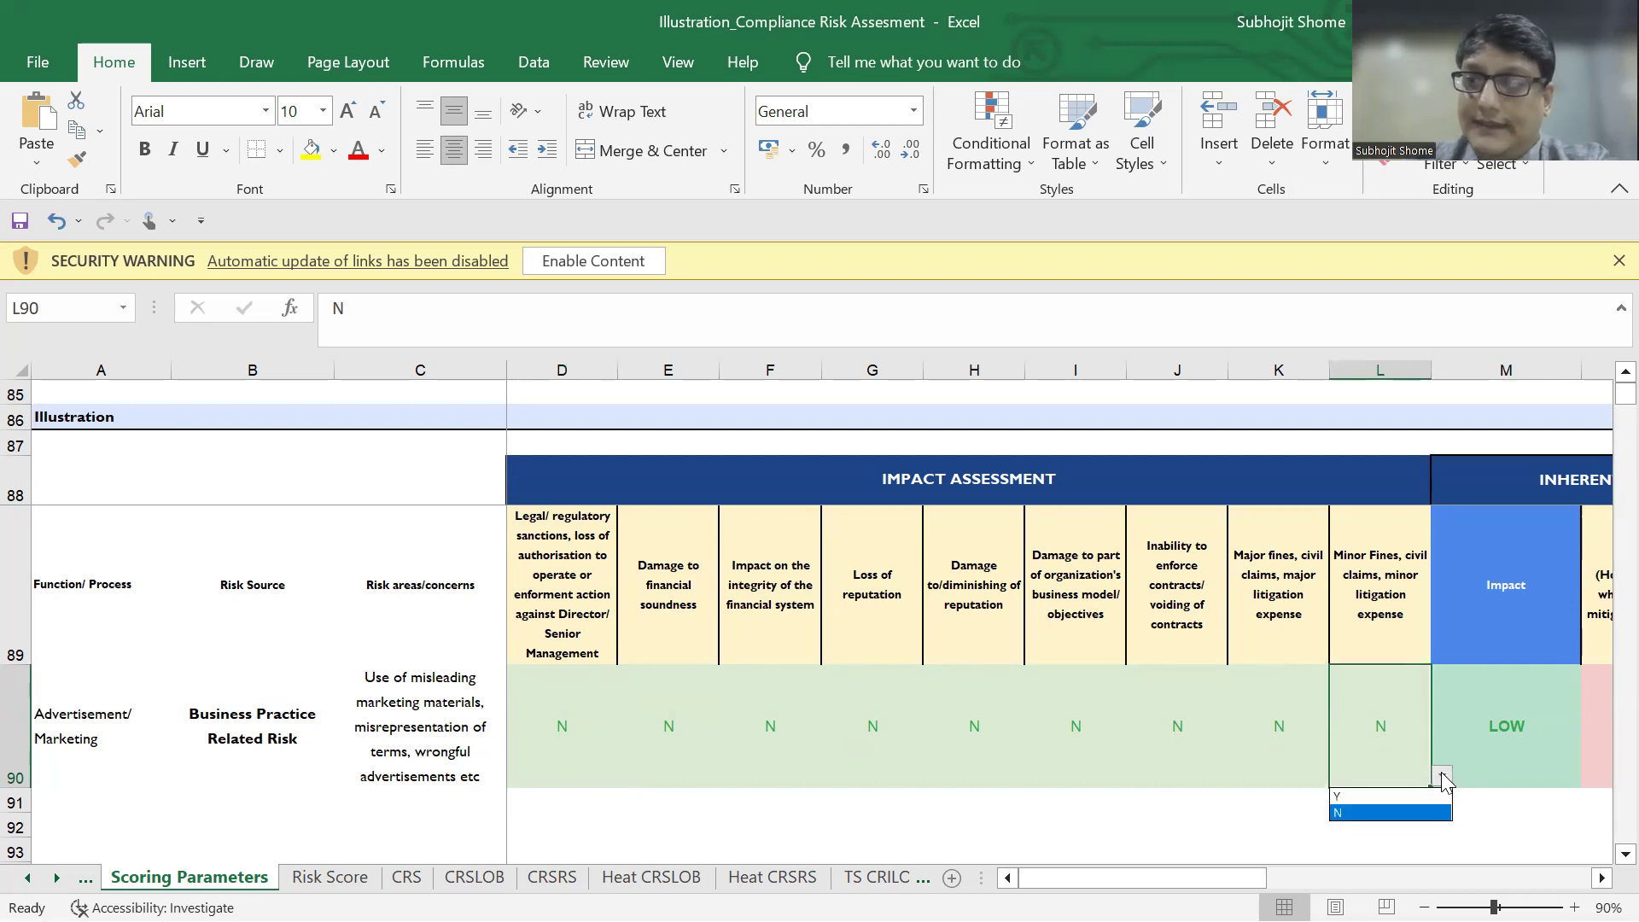
{"action": "left_click", "coordinate": [1361, 799]}
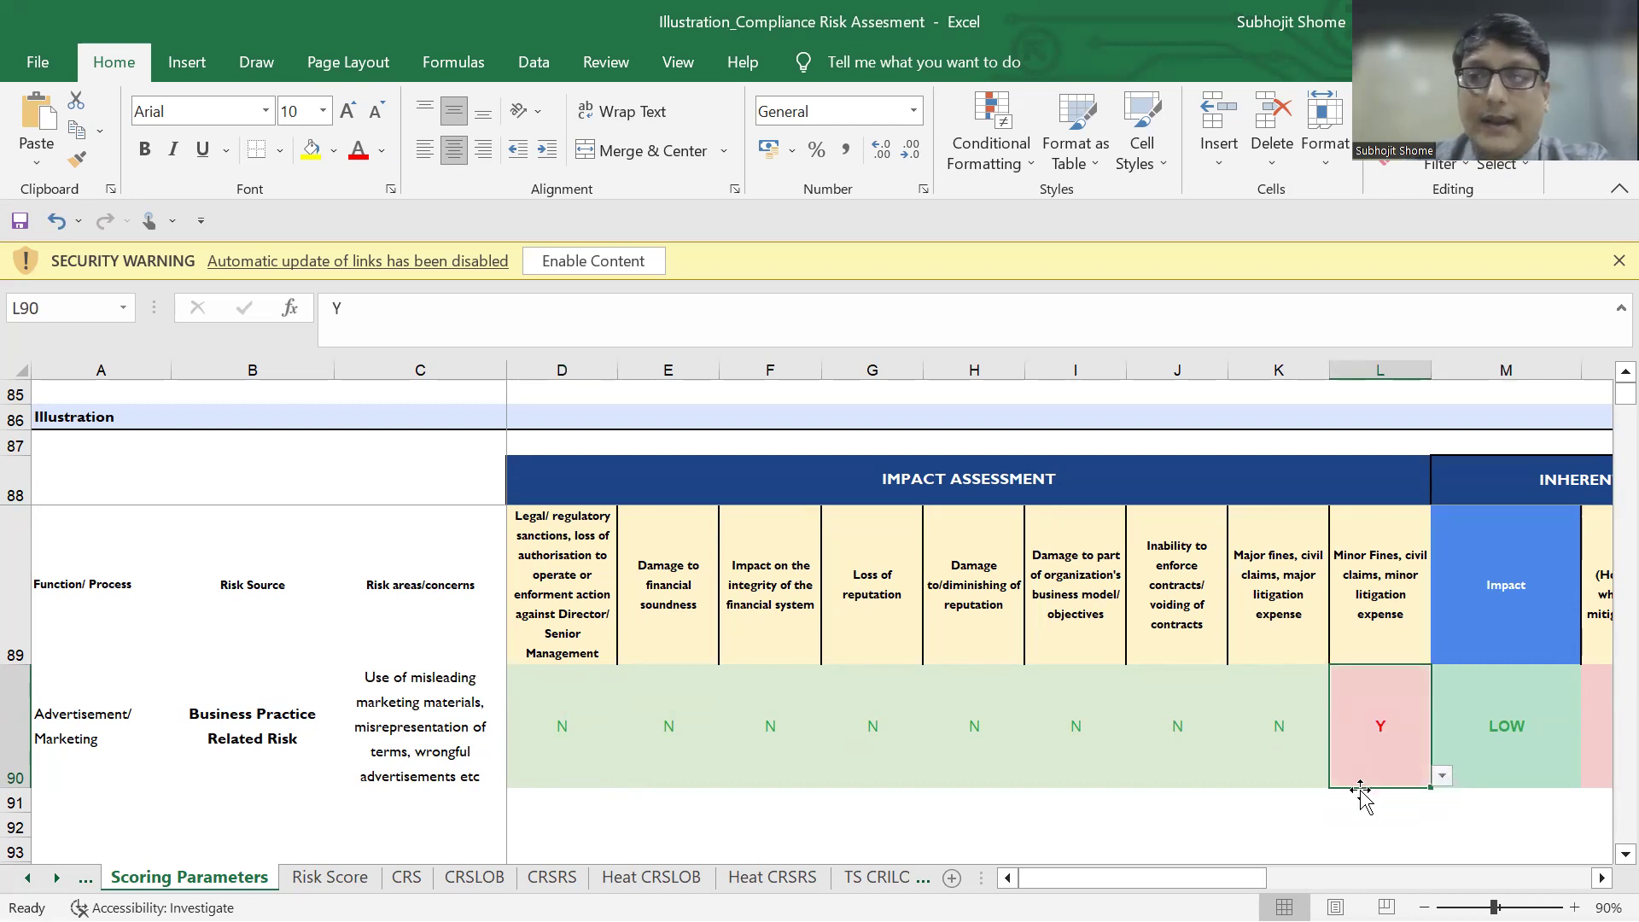
{"action": "left_click", "coordinate": [1496, 724]}
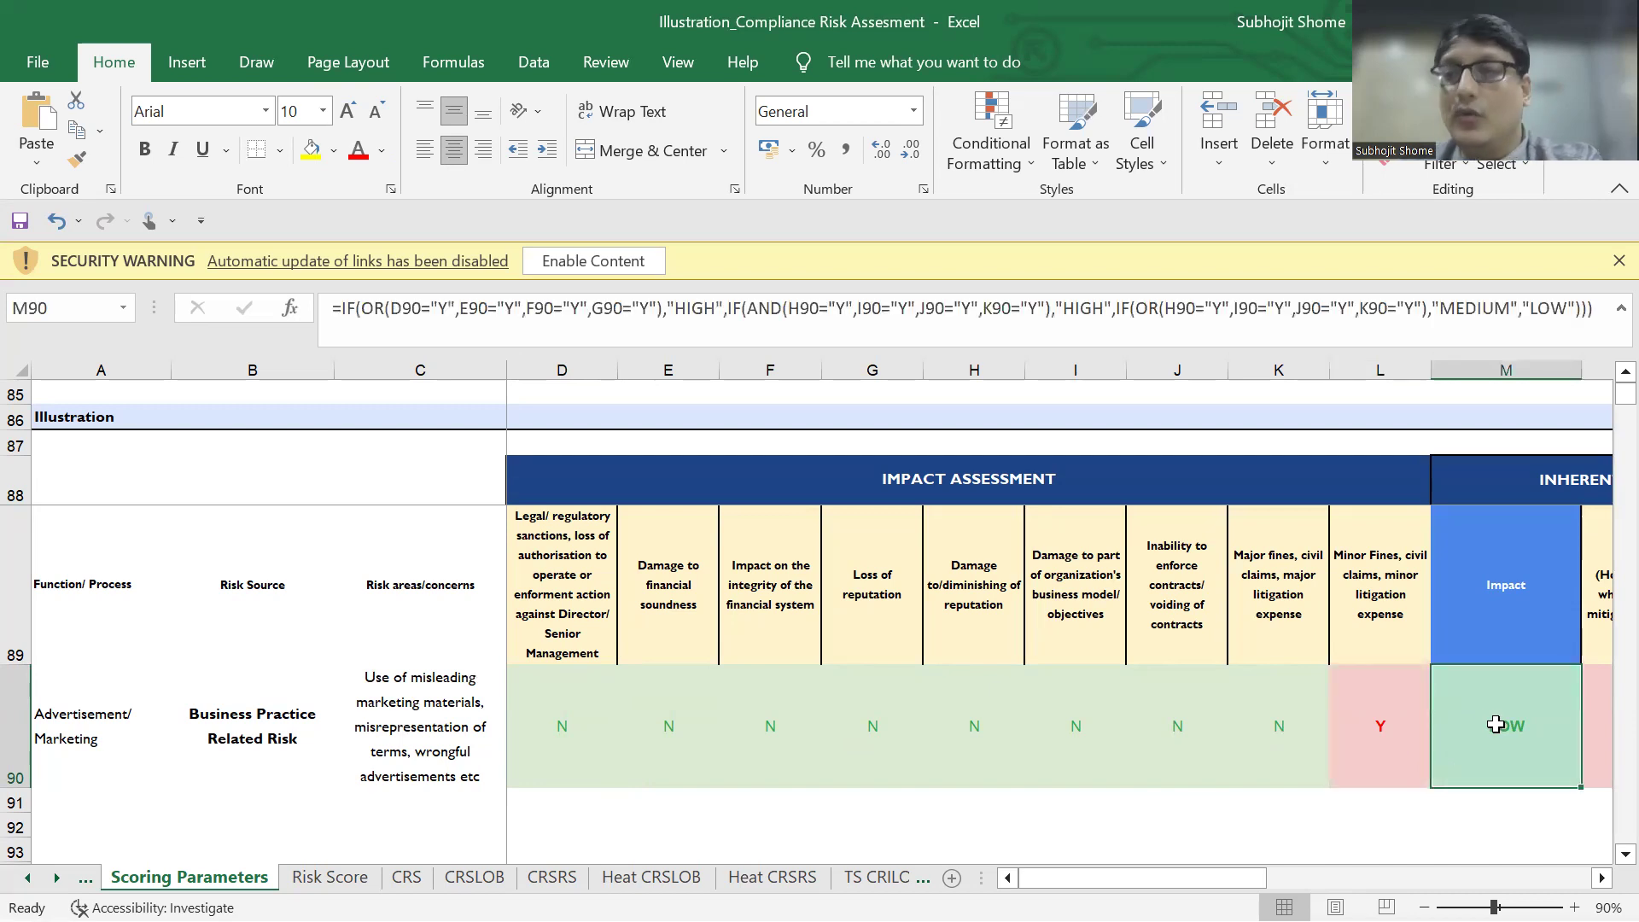
{"action": "left_click", "coordinate": [1396, 725]}
{"action": "left_click", "coordinate": [1441, 775]}
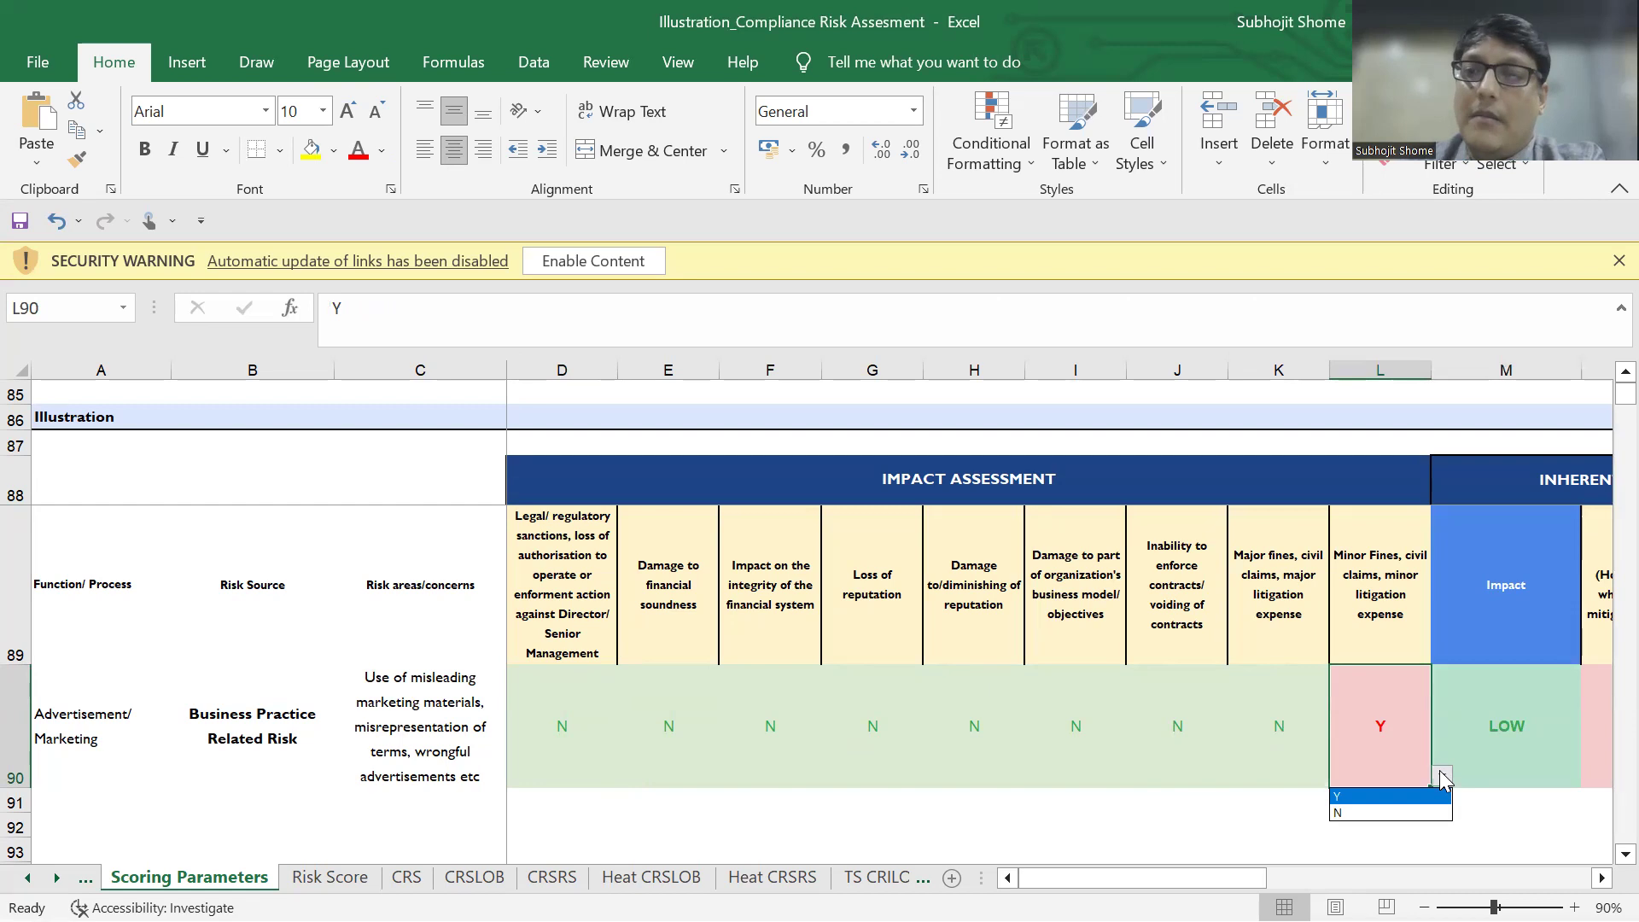
{"action": "left_click", "coordinate": [1366, 811]}
Set the damage to/diminishing of reputation answer in H90 to Y.
{"action": "left_click", "coordinate": [897, 721]}
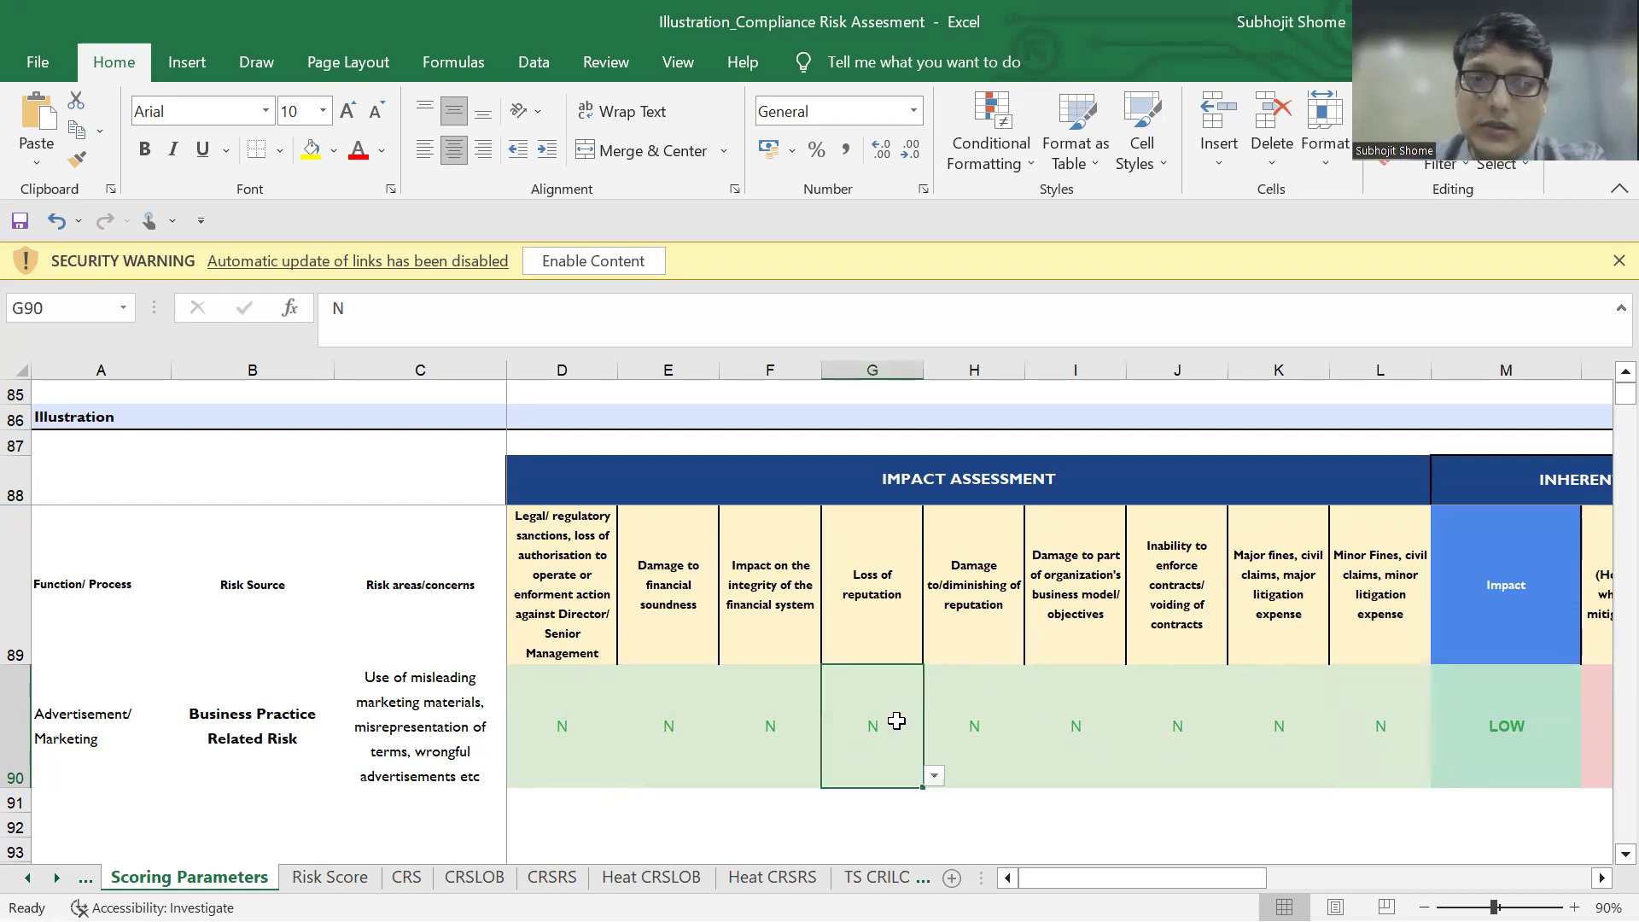
{"action": "left_click", "coordinate": [934, 777]}
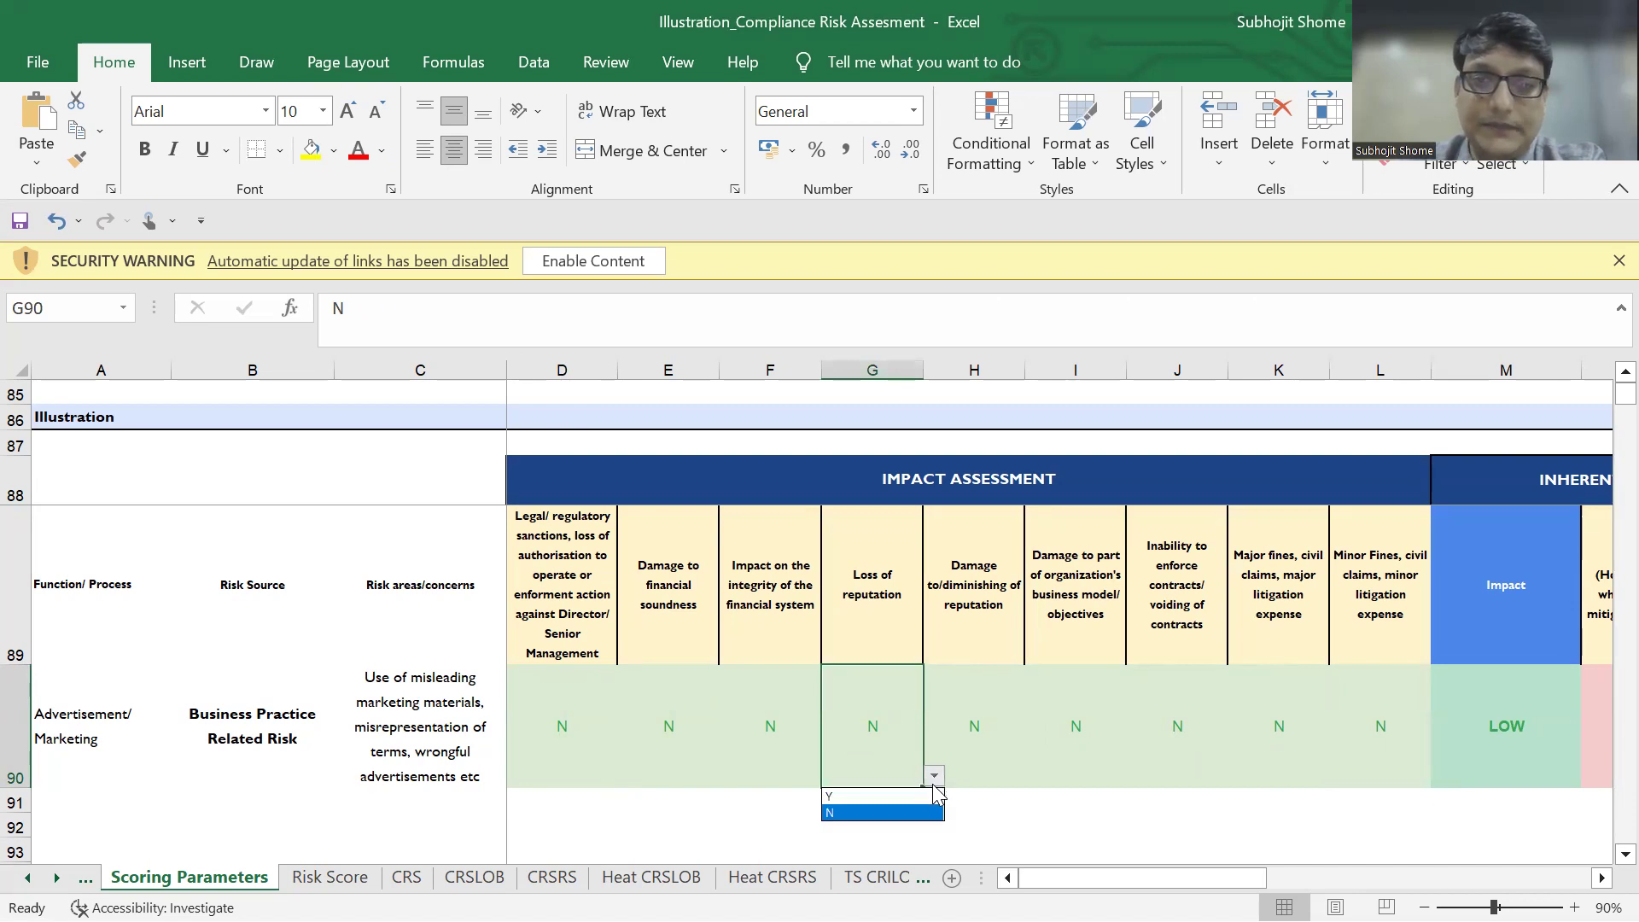
{"action": "left_click", "coordinate": [955, 735]}
{"action": "left_click", "coordinate": [954, 735]}
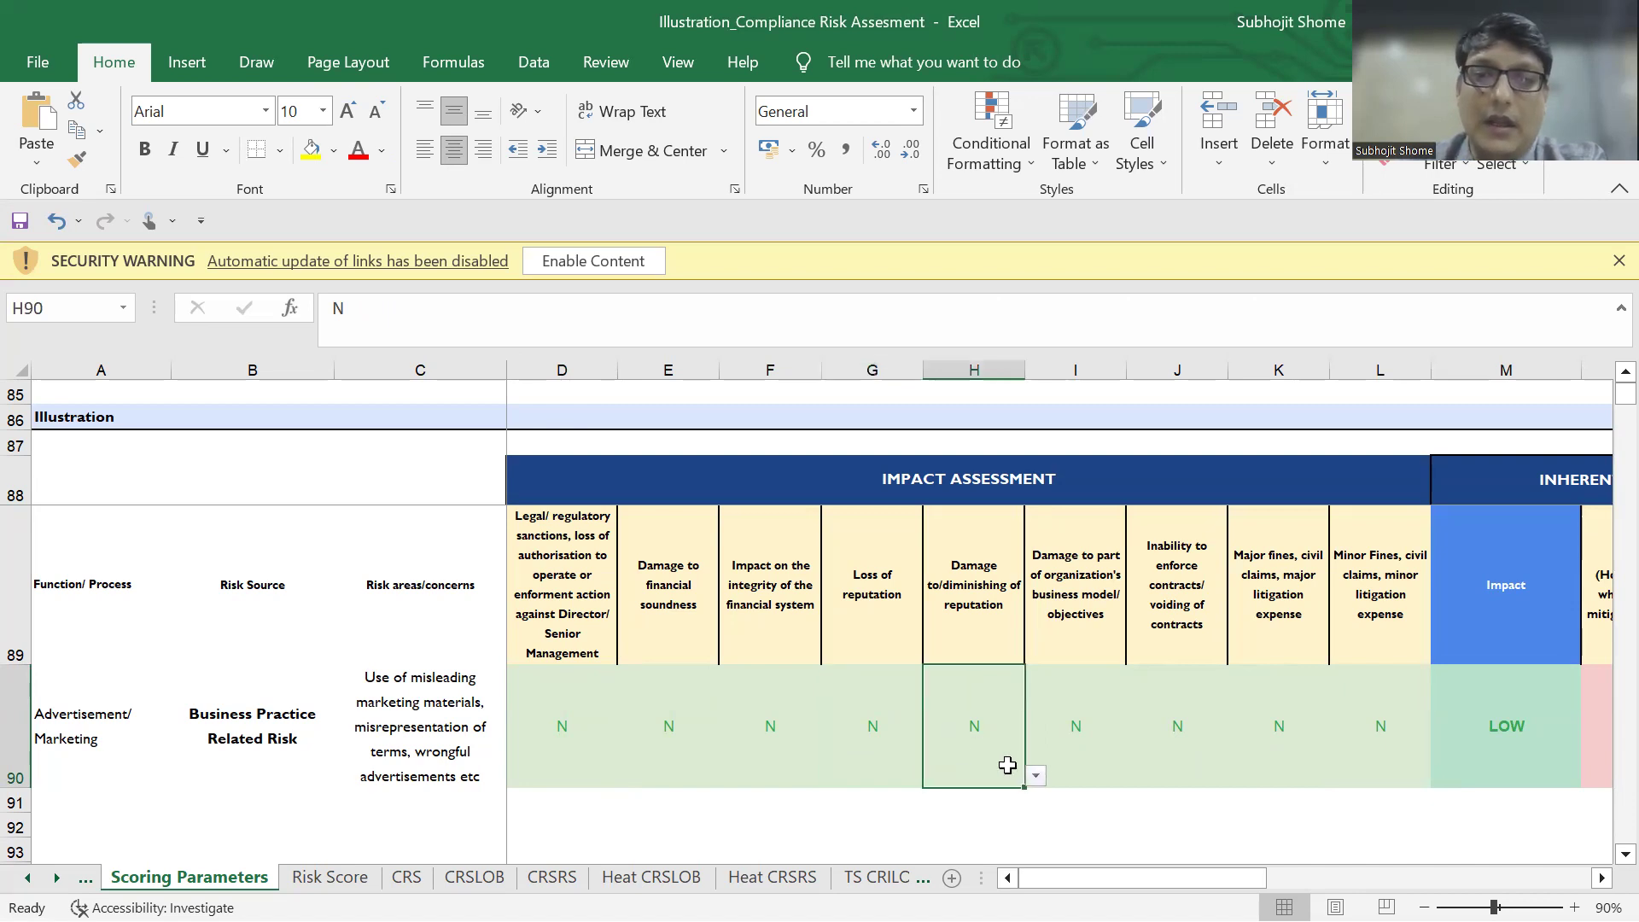
{"action": "left_click", "coordinate": [1036, 775]}
{"action": "left_click", "coordinate": [953, 796]}
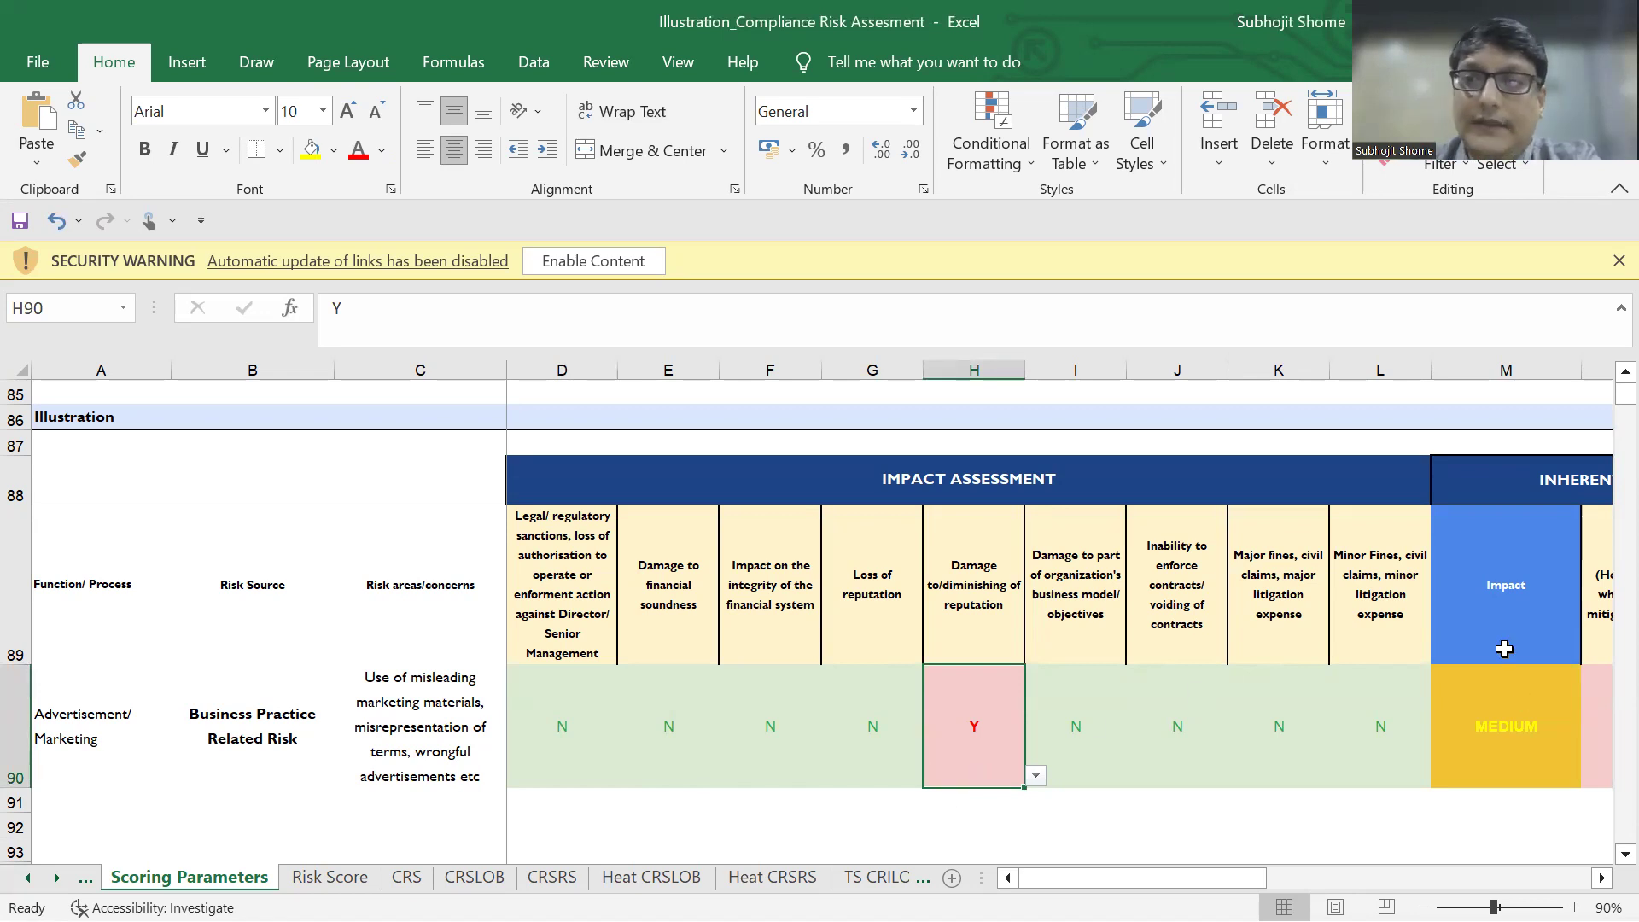
Try a MEDIUM Likelihood in N90 and return it to HIGH to compare the Inherent Risk rating.
{"action": "left_click", "coordinate": [1496, 609]}
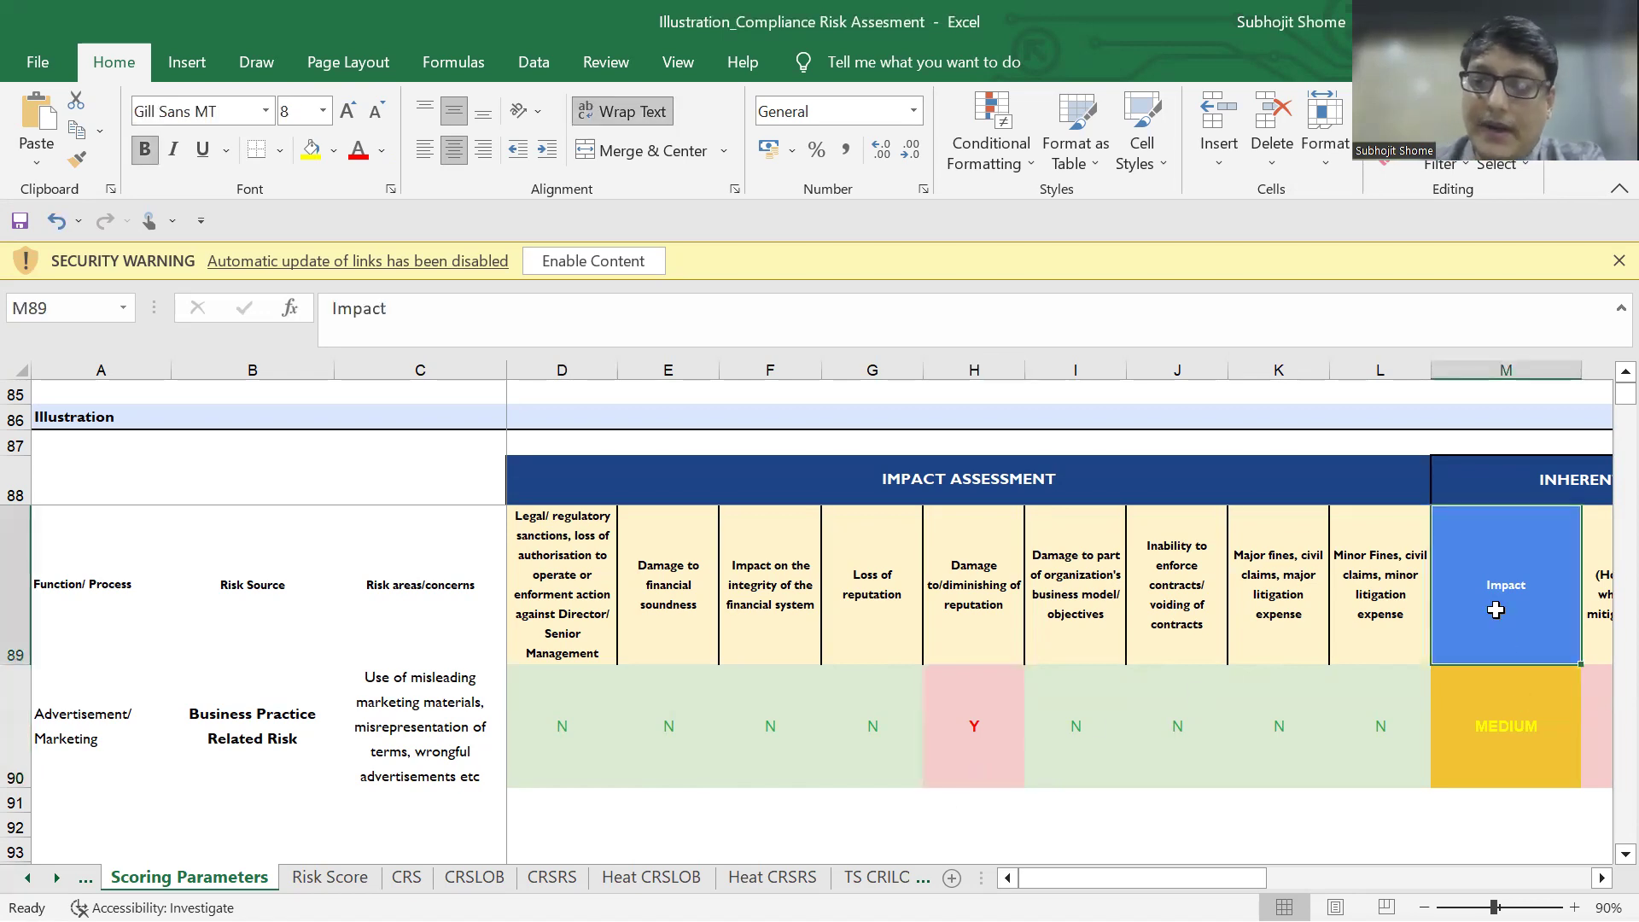
{"action": "key", "text": "Down"}
{"action": "key", "text": "Up"}
{"action": "key", "text": "Right"}
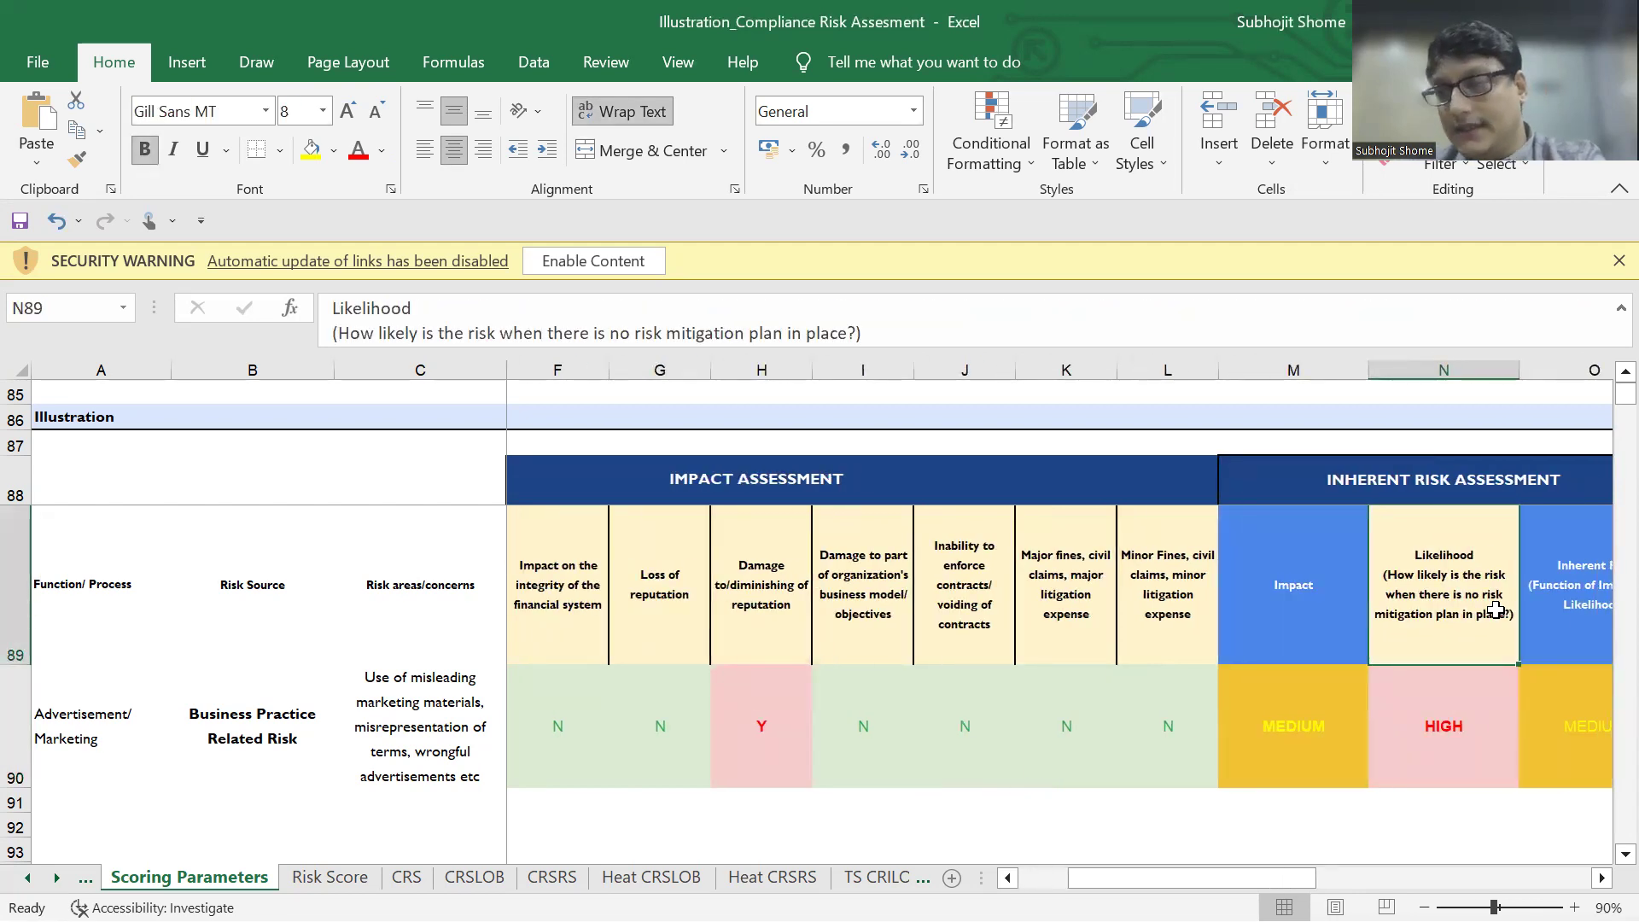
{"action": "key", "text": "Right"}
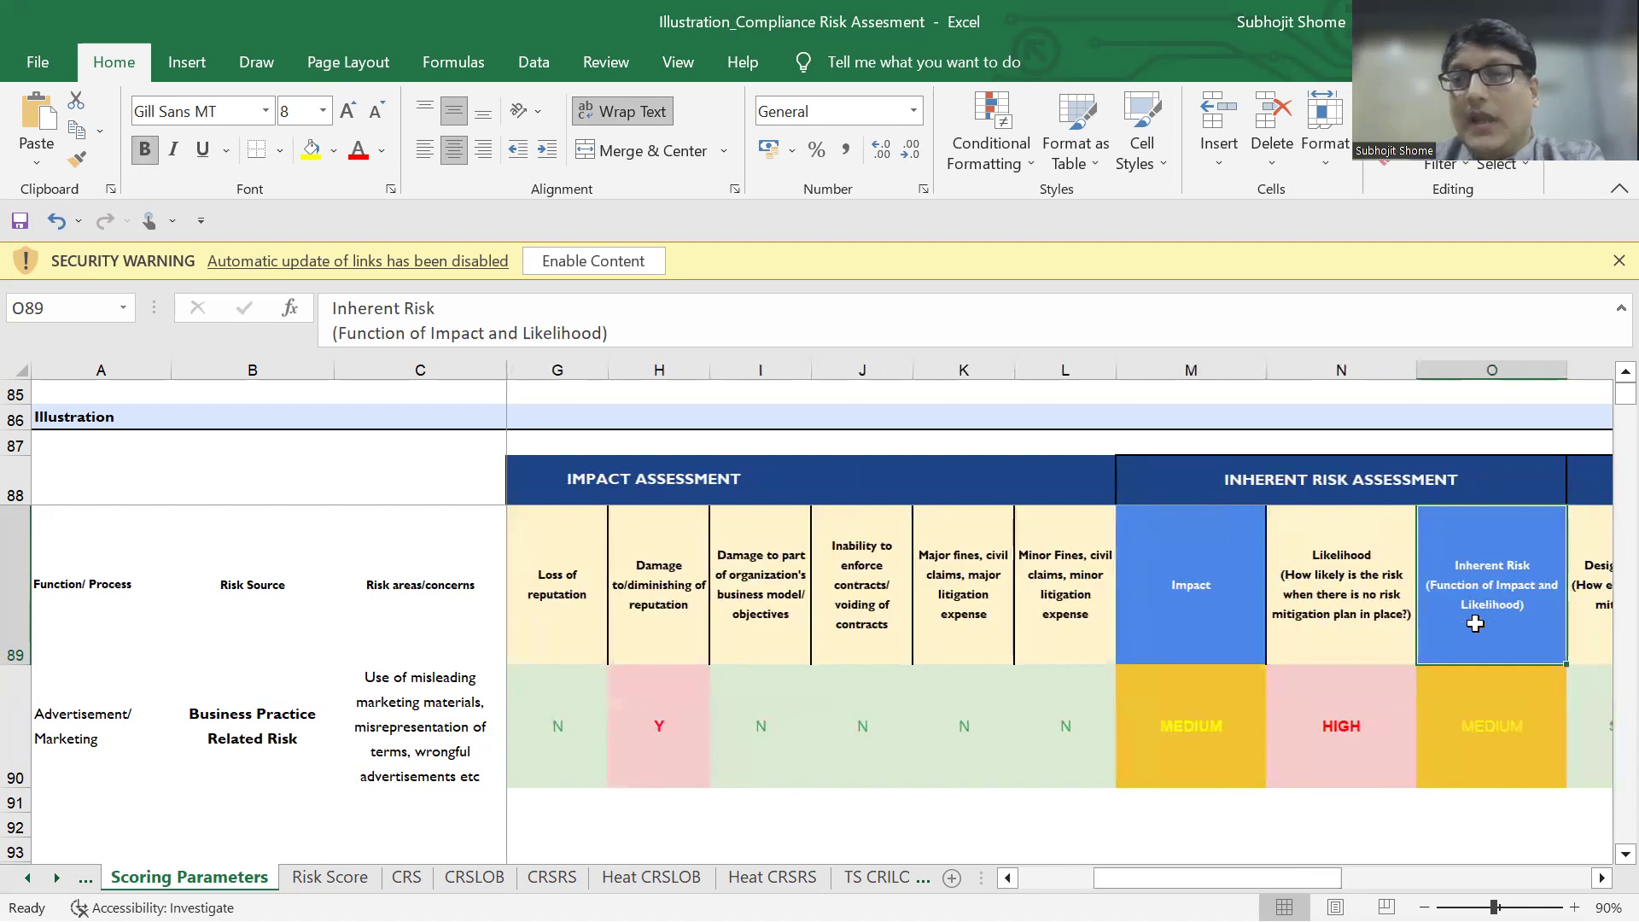
{"action": "left_click", "coordinate": [1330, 741]}
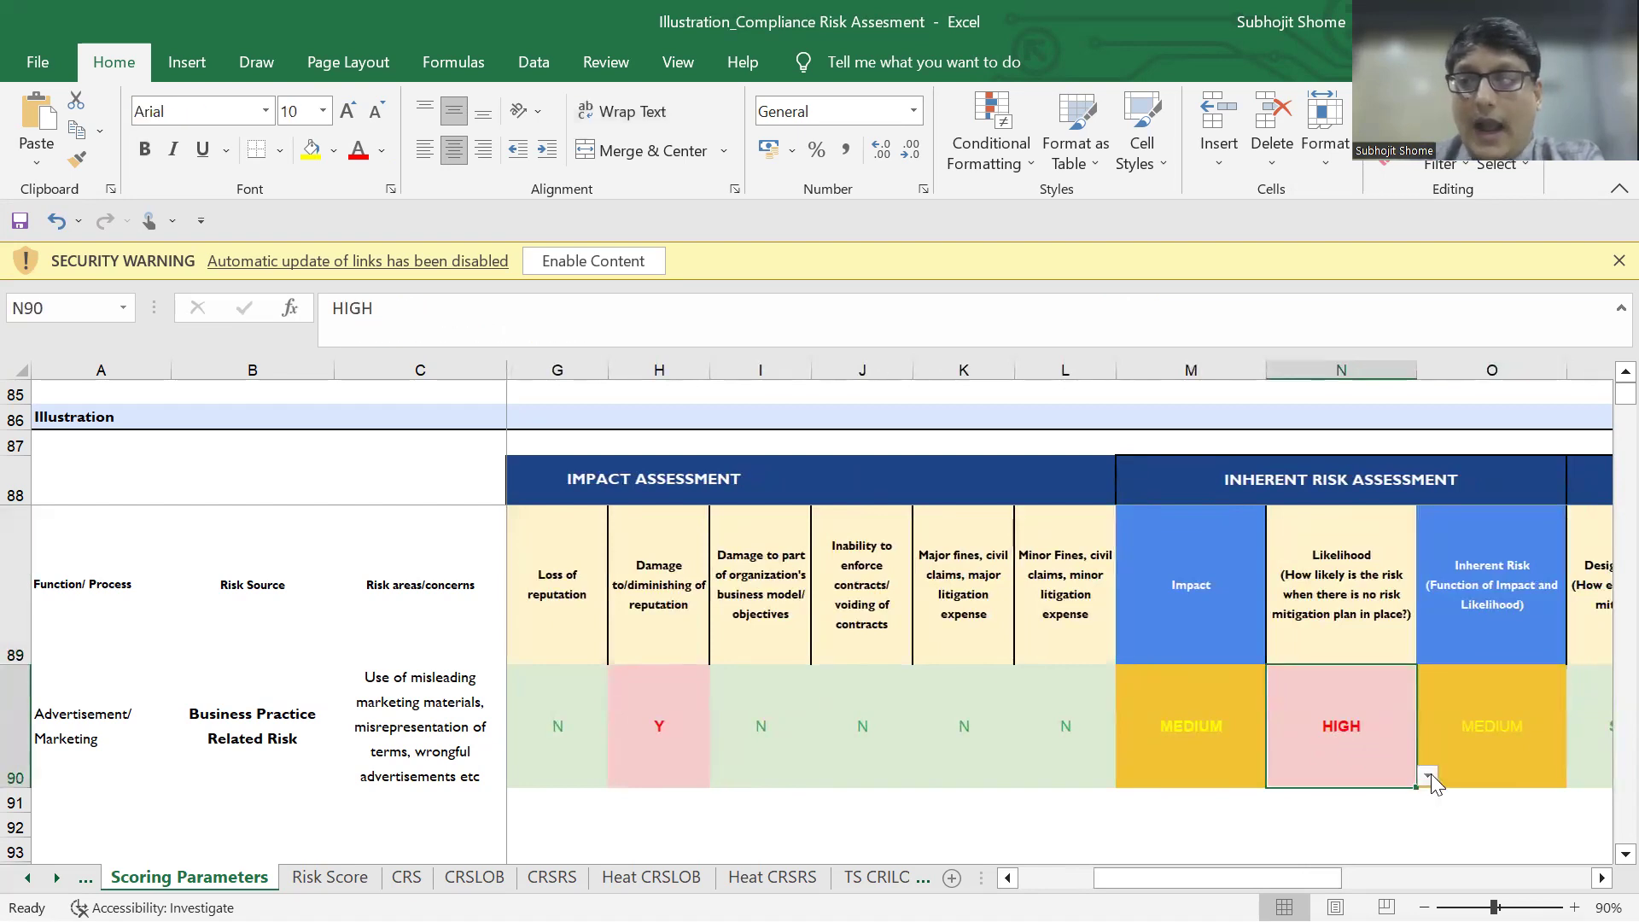
{"action": "left_click", "coordinate": [1427, 775]}
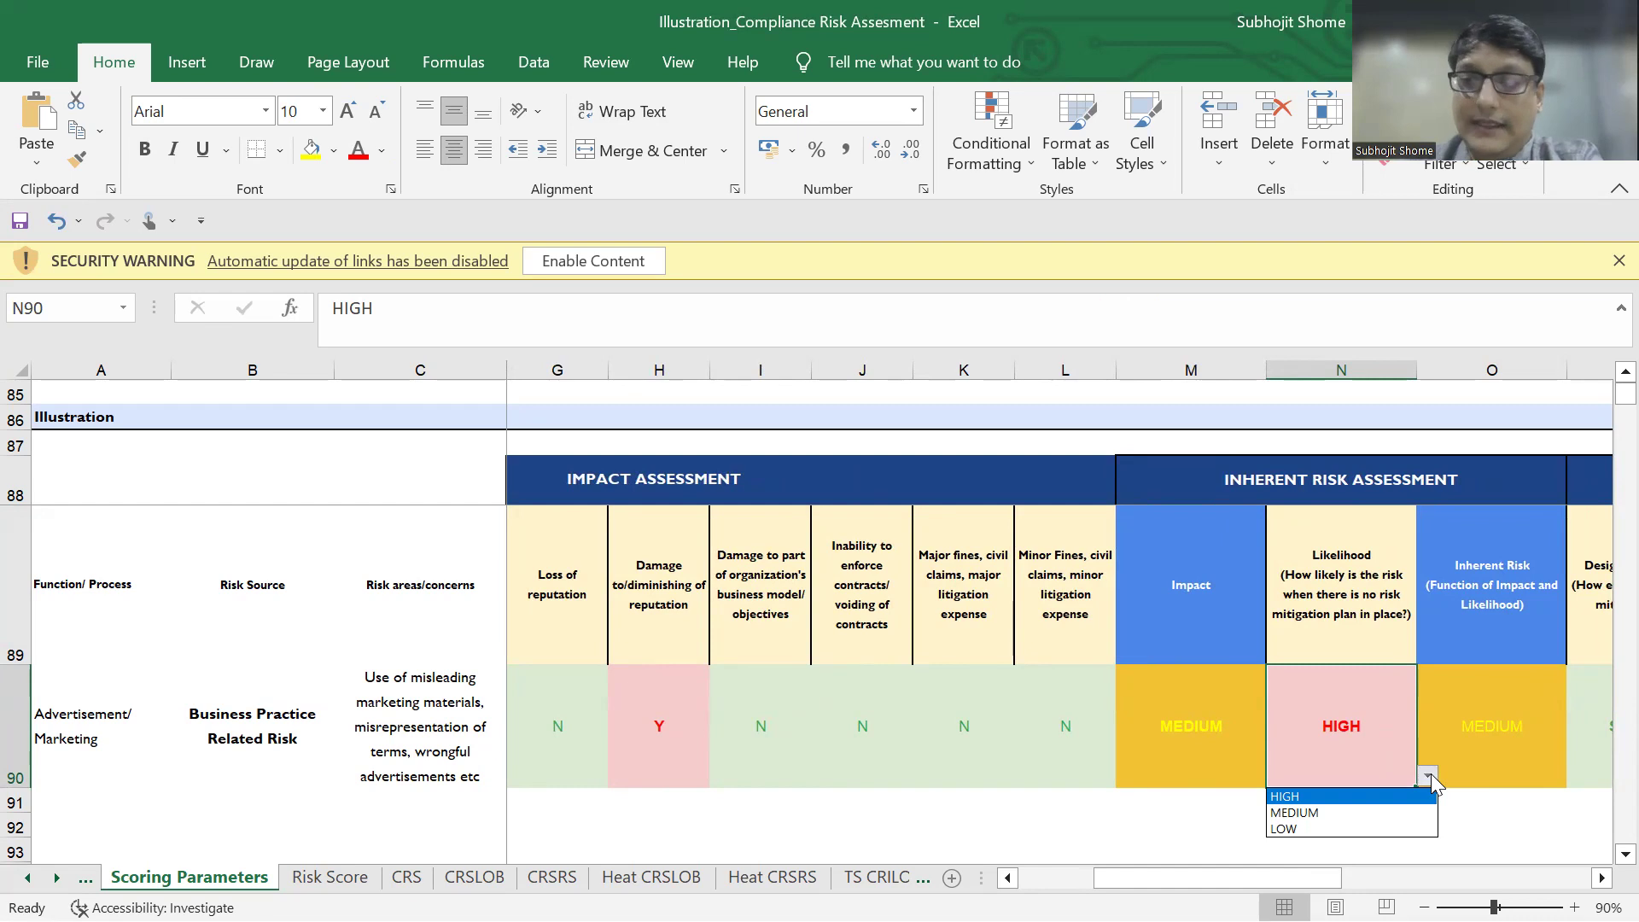
{"action": "left_click", "coordinate": [1323, 813]}
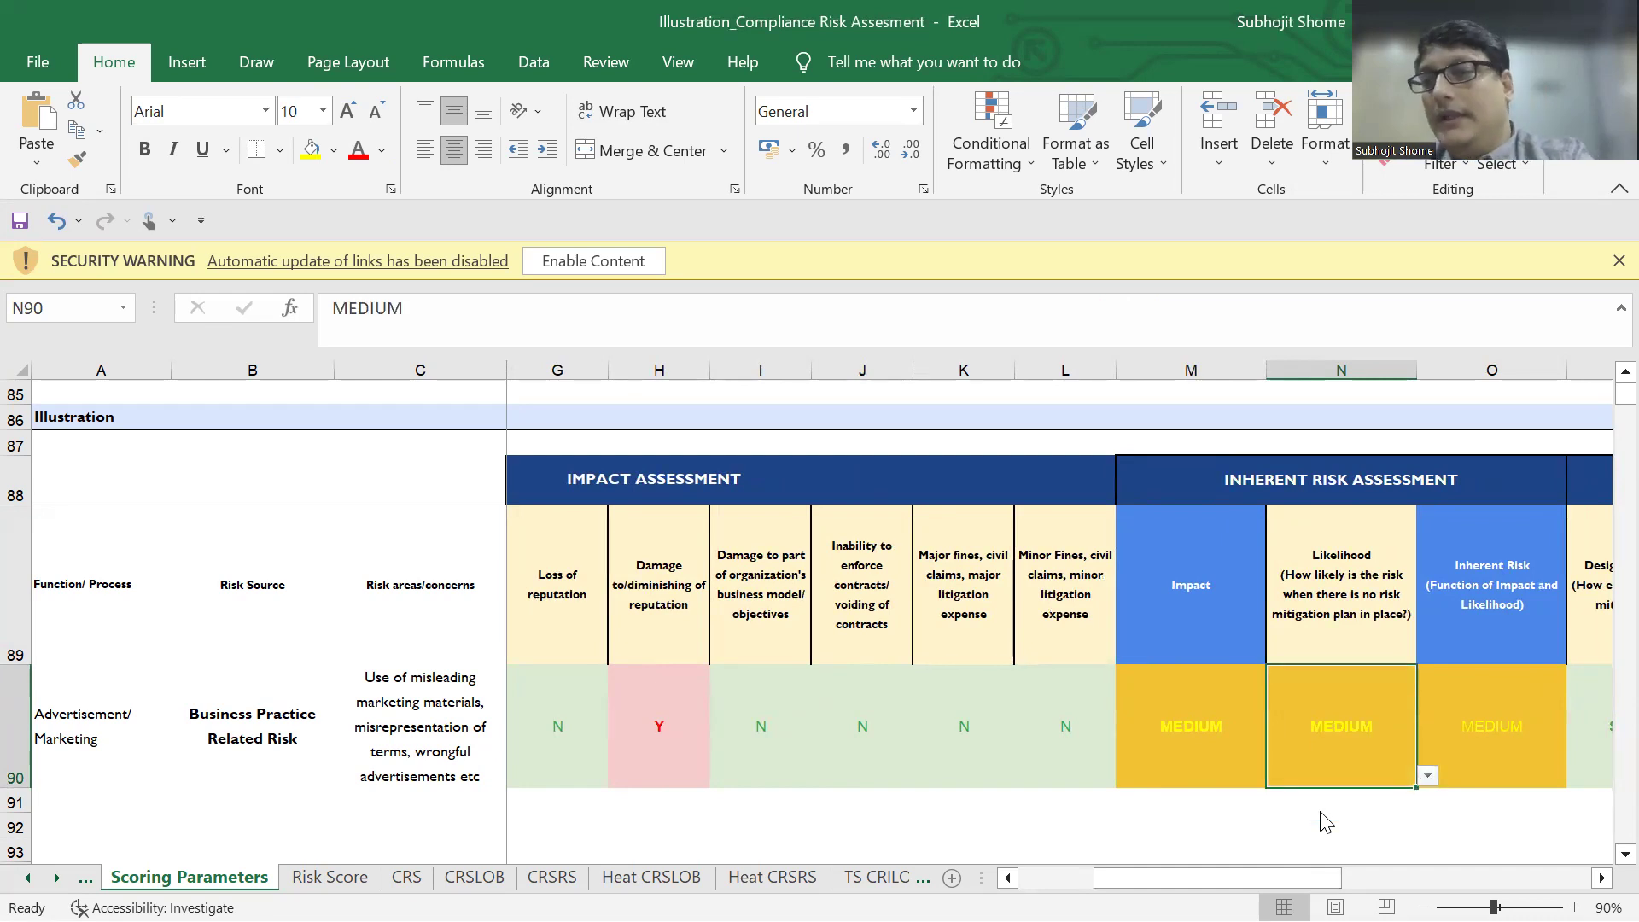
{"action": "left_click", "coordinate": [1240, 750]}
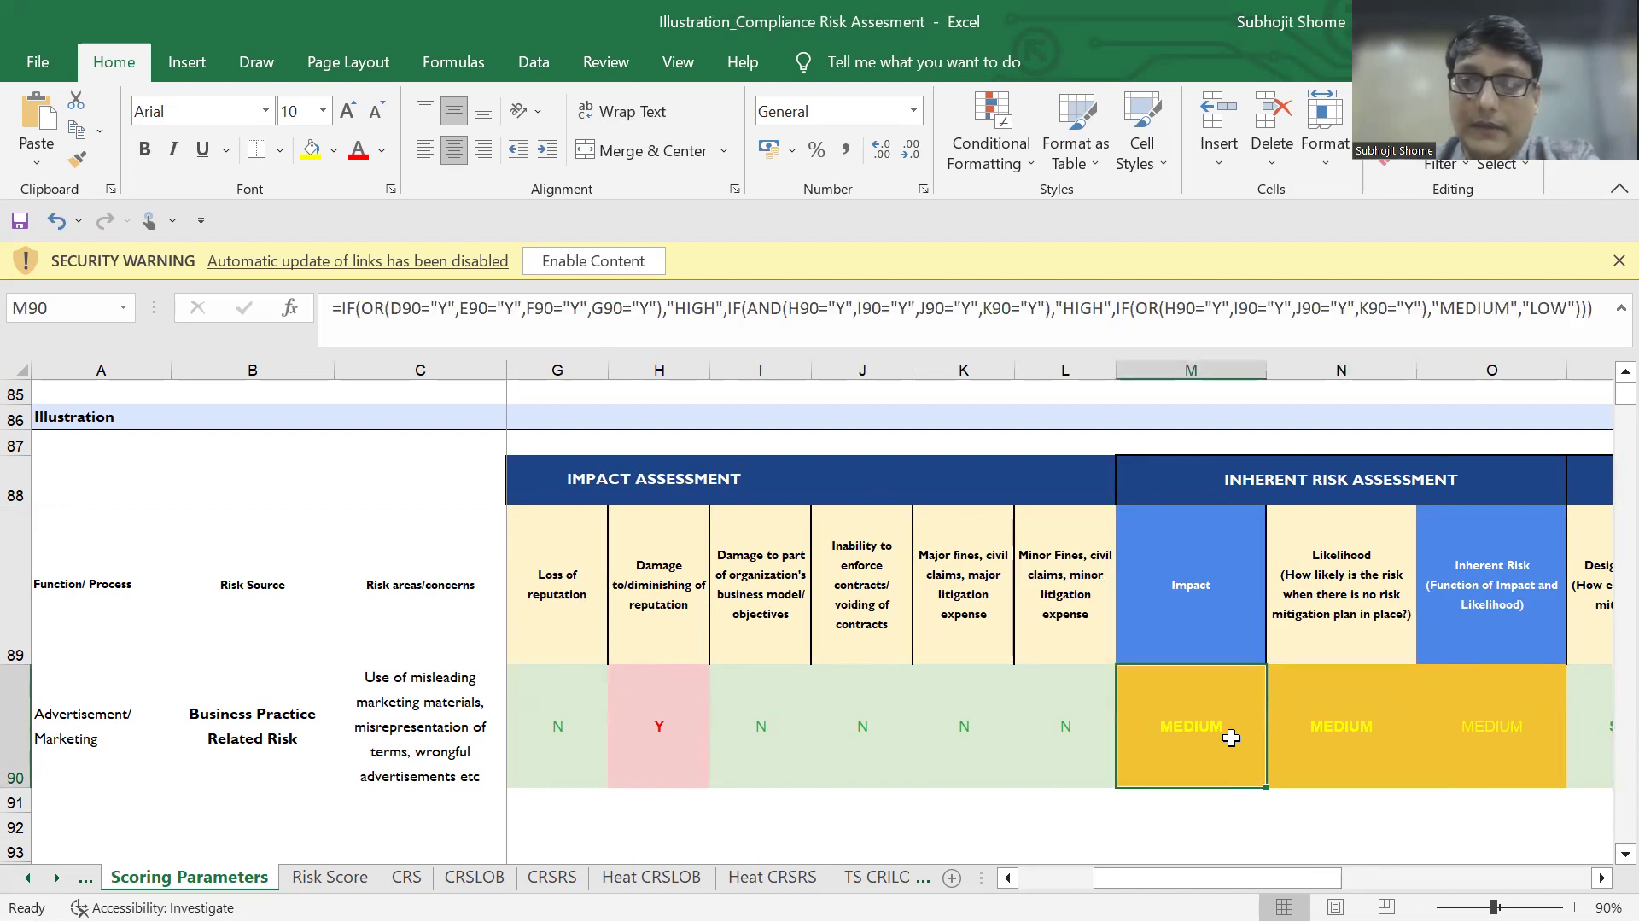
{"action": "left_click", "coordinate": [1309, 727]}
{"action": "left_click", "coordinate": [1427, 777]}
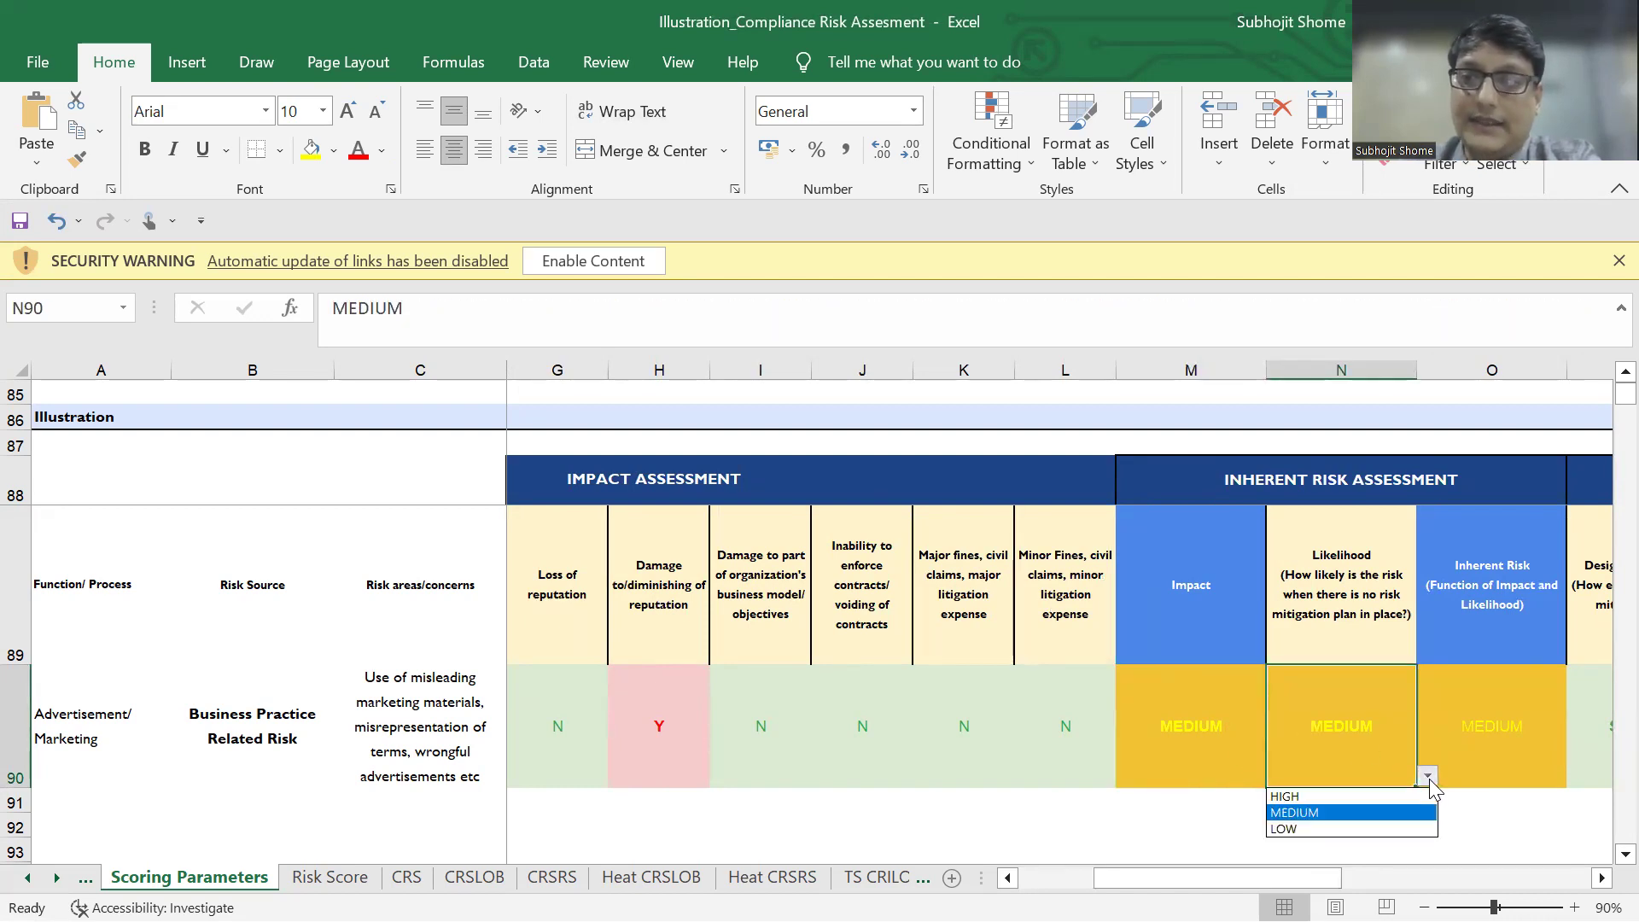
{"action": "left_click", "coordinate": [1368, 794]}
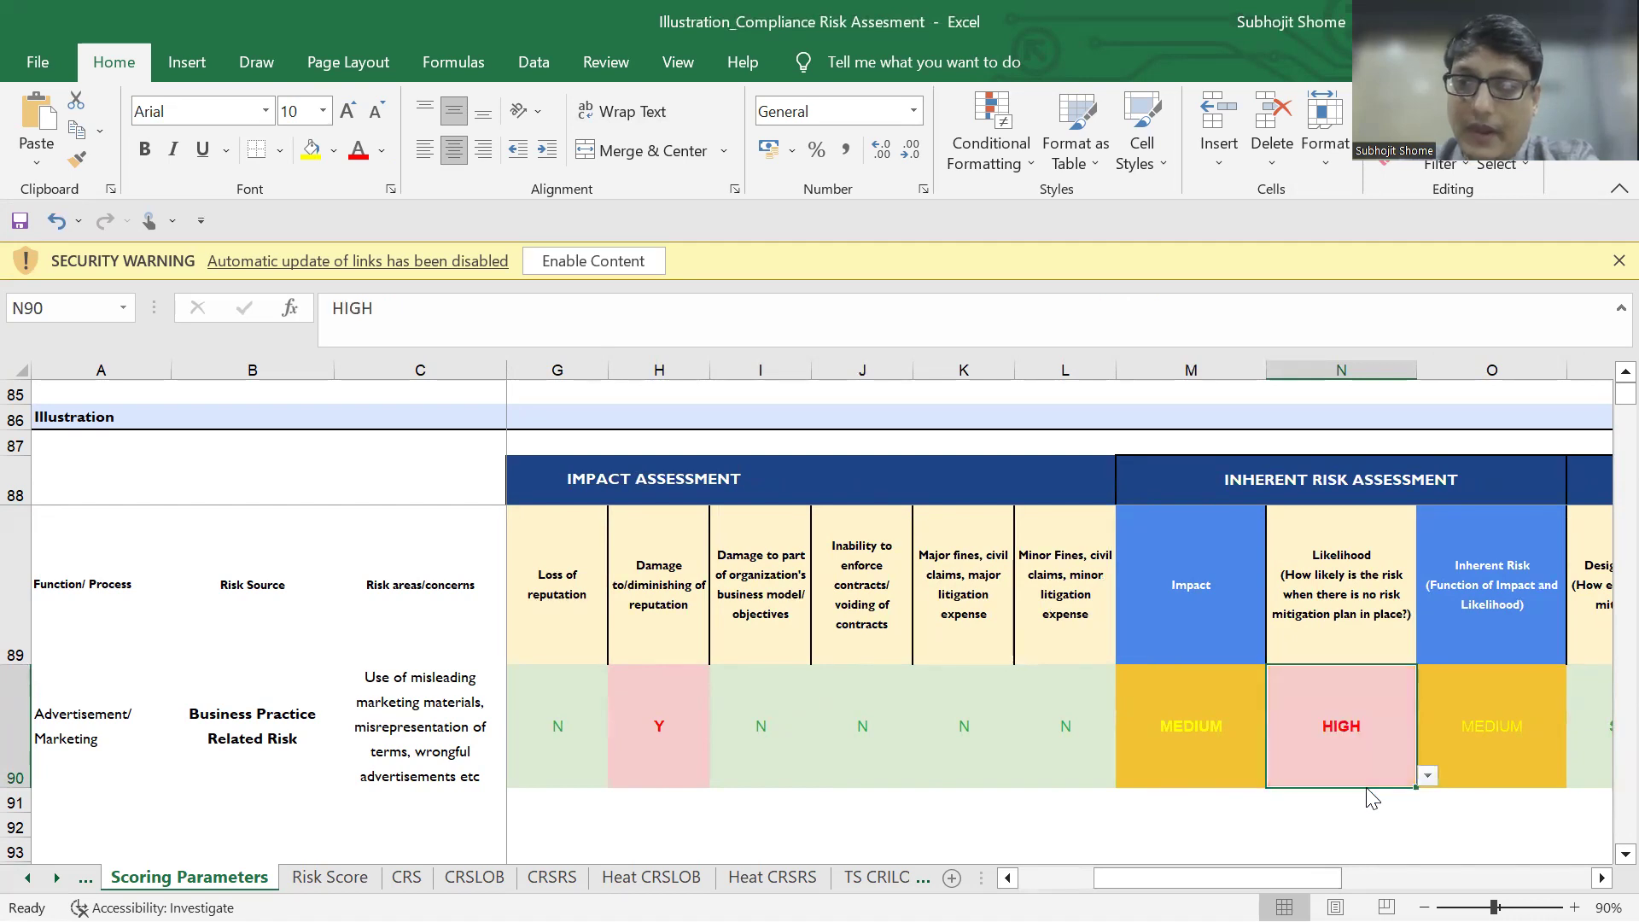
Set the legal/regulatory sanctions answer in D90 to Y.
{"action": "left_click", "coordinate": [892, 704]}
{"action": "key", "text": "Left"}
{"action": "key", "text": "Left"}
{"action": "key", "text": "Left"}
{"action": "key", "text": "Left"}
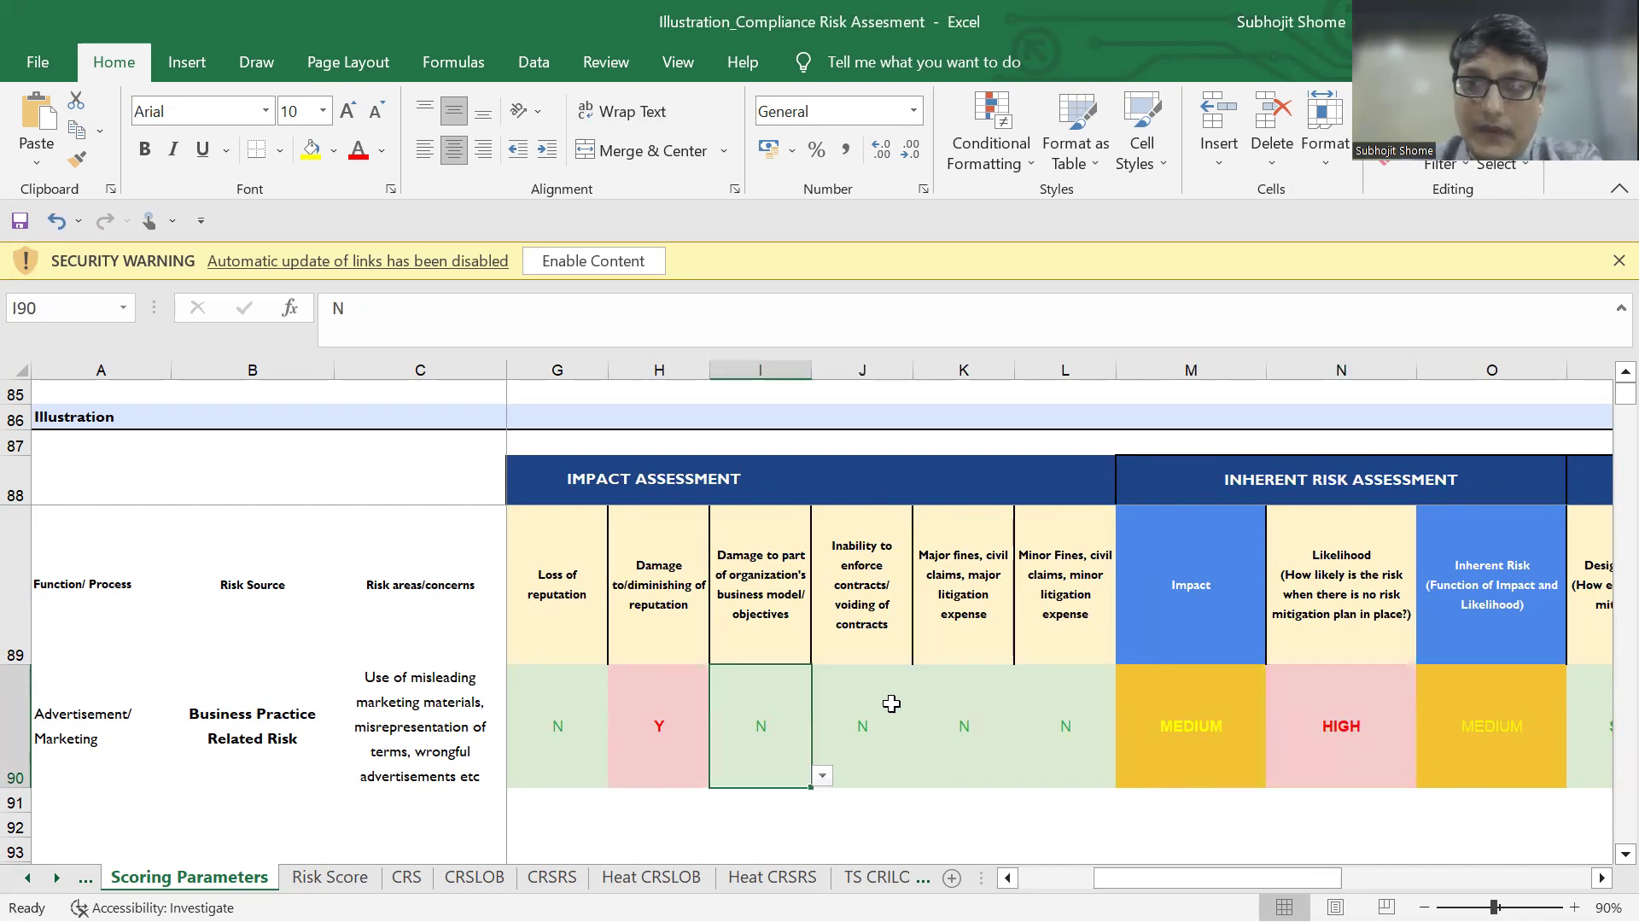
{"action": "key", "text": "Left"}
{"action": "key", "text": "Left"}
{"action": "key", "text": "Left"}
{"action": "key", "text": "Left"}
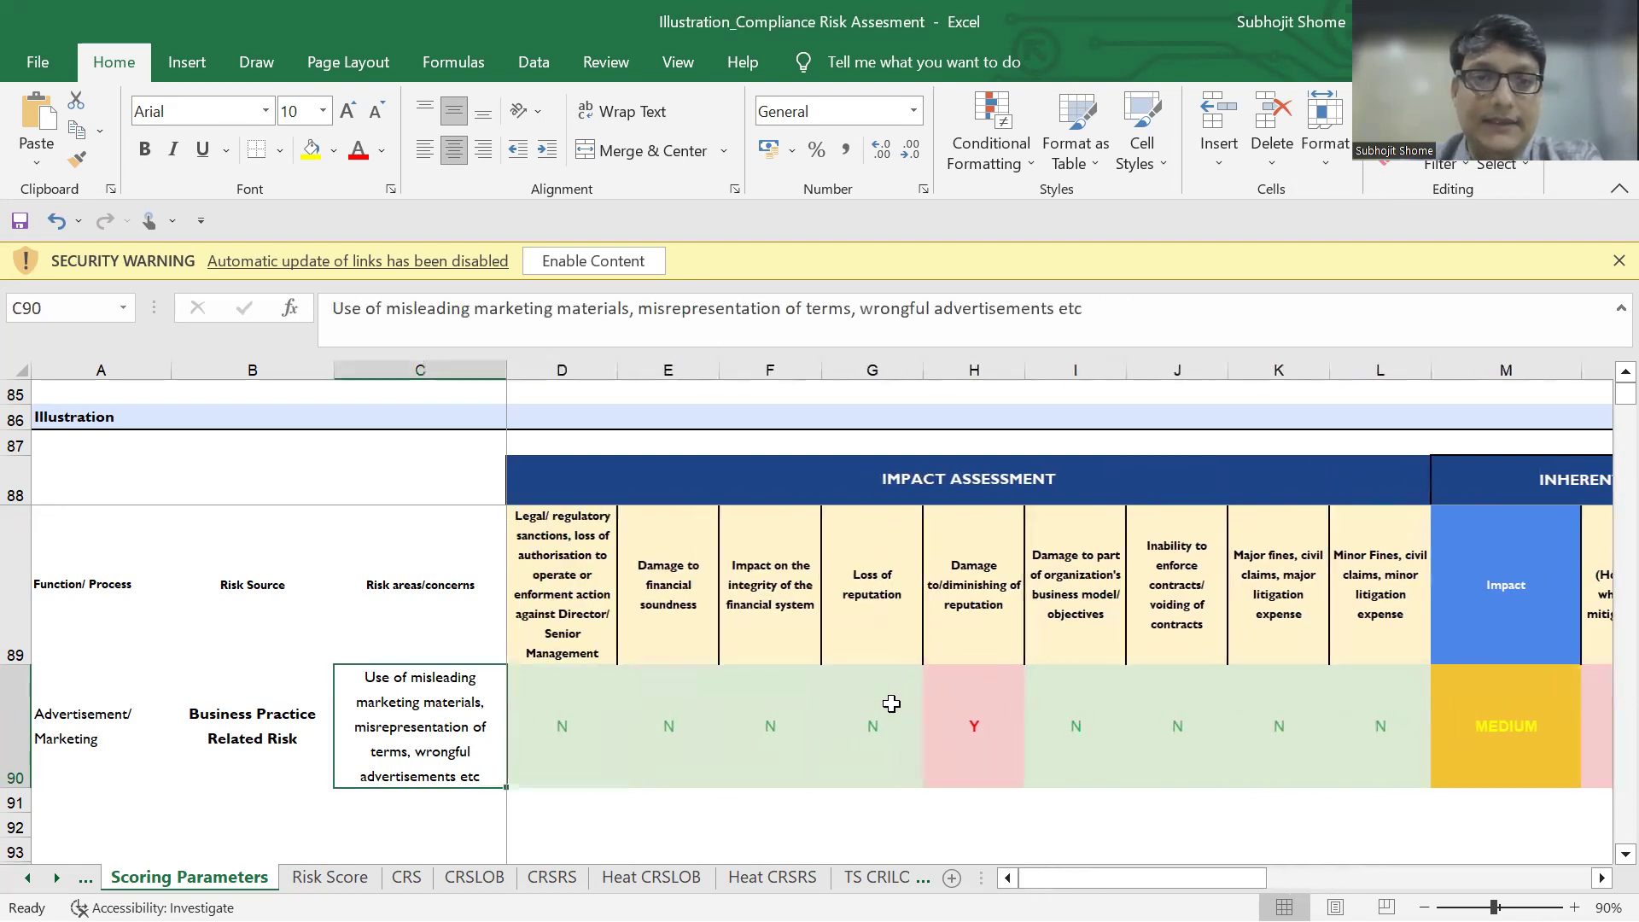
{"action": "key", "text": "Right"}
{"action": "key", "text": "Right"}
{"action": "left_click", "coordinate": [628, 776]}
{"action": "left_click", "coordinate": [597, 795]}
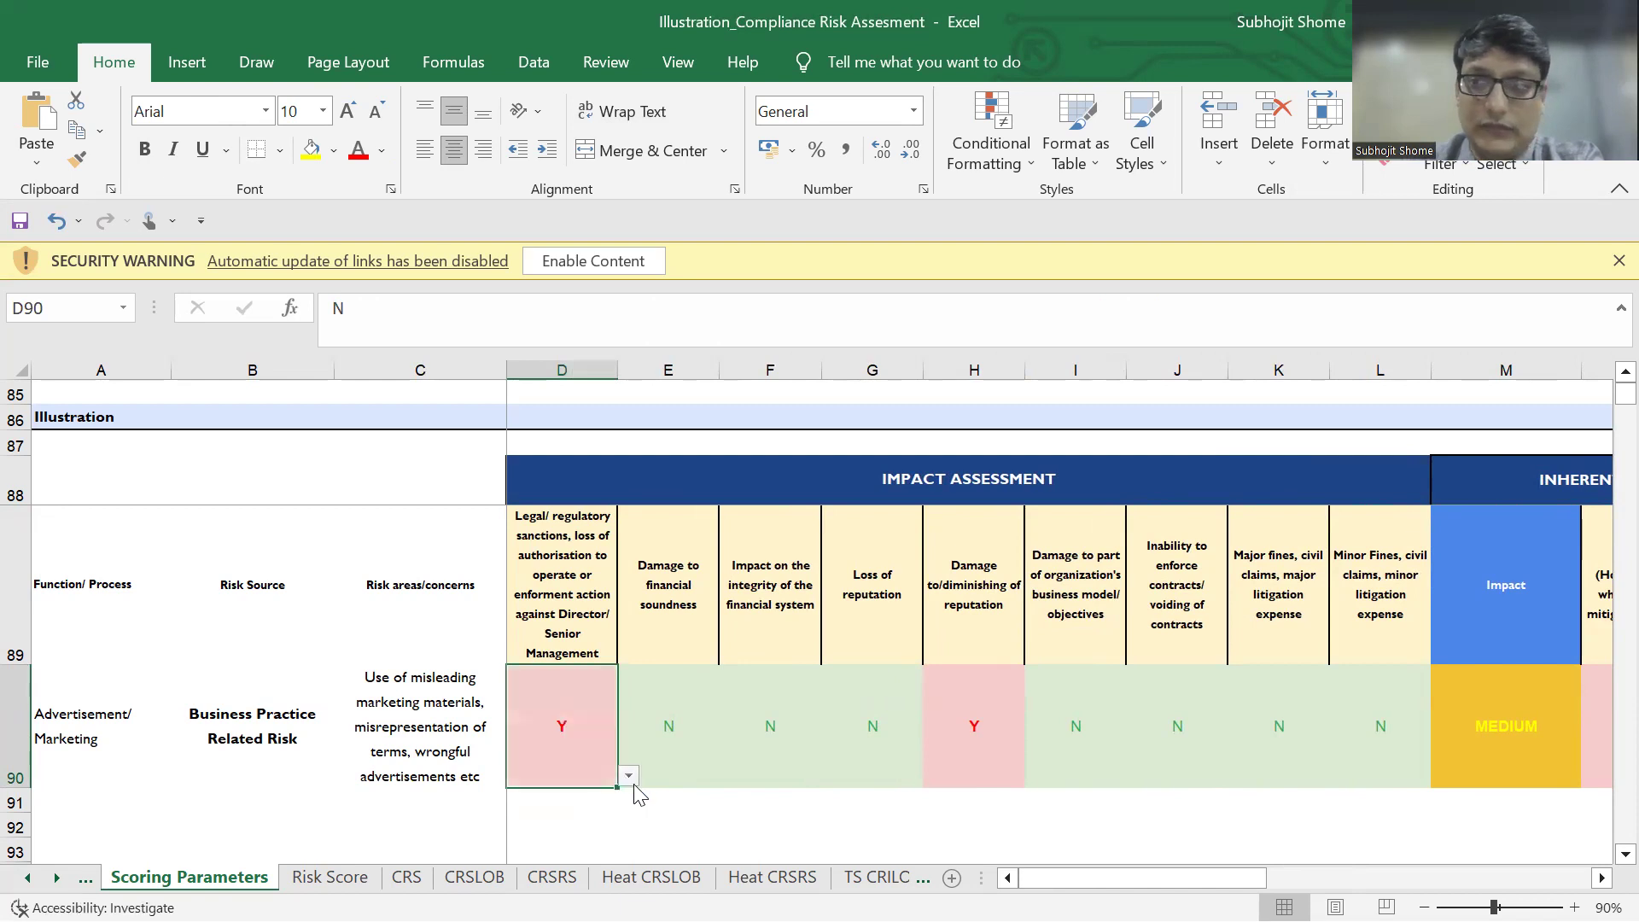
Examine the Inherent Risk formula in O90 and the Impact and Inherent Risk columns of the Advertisement/Marketing row.
{"action": "left_click", "coordinate": [1091, 721]}
{"action": "key", "text": "Right"}
{"action": "key", "text": "Right"}
{"action": "key", "text": "Right"}
{"action": "key", "text": "Right"}
{"action": "key", "text": "Right"}
{"action": "key", "text": "Right"}
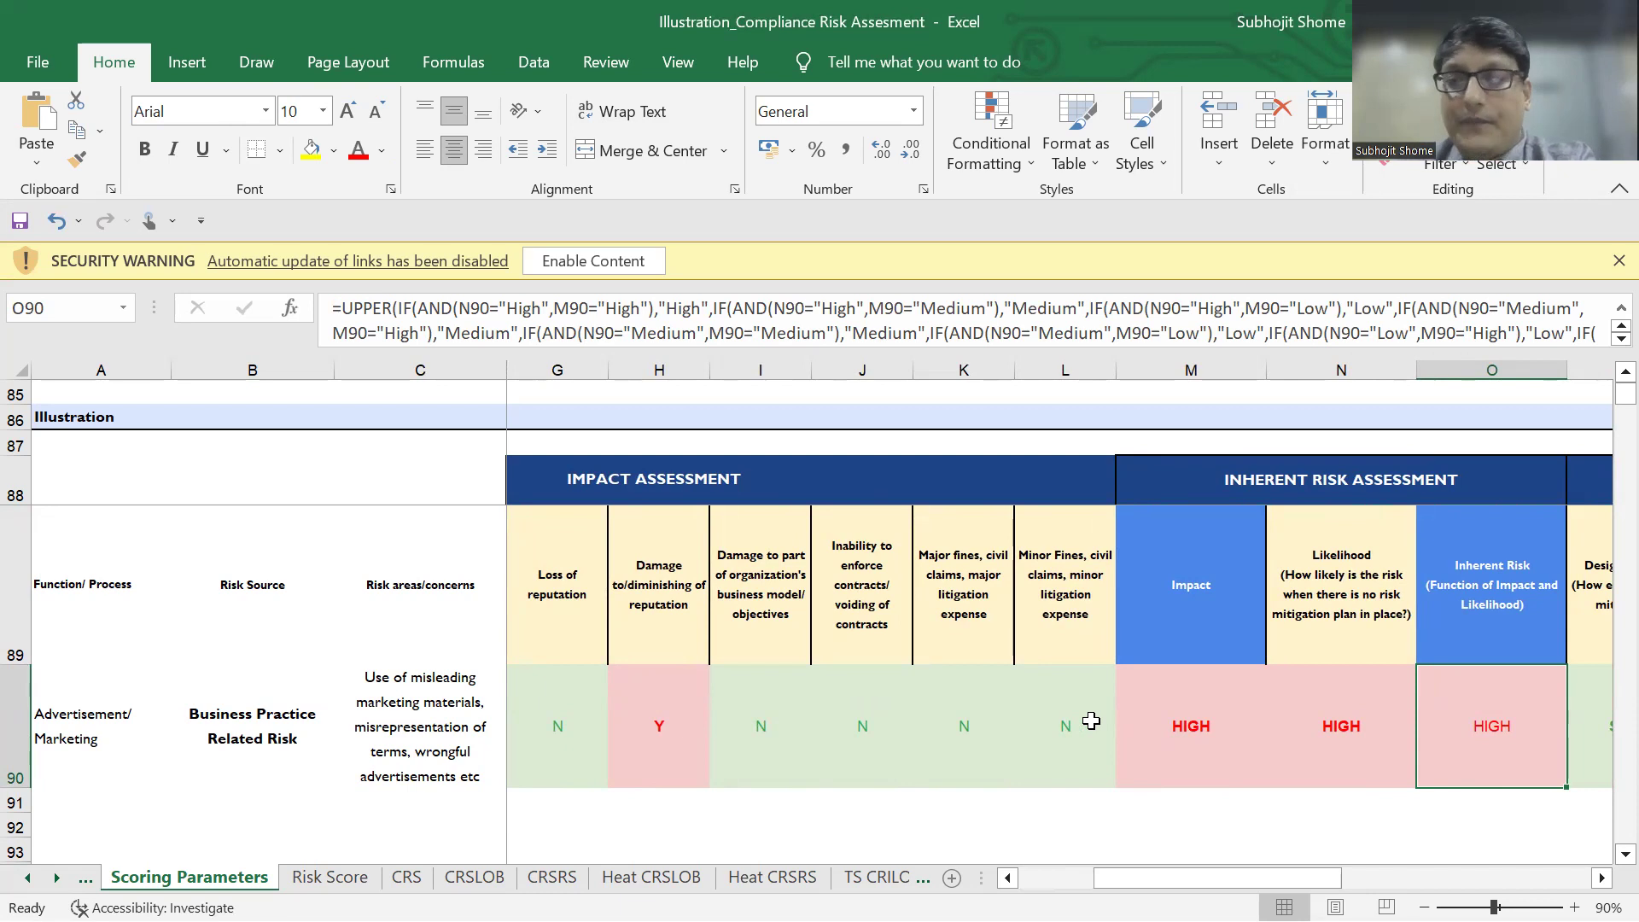
{"action": "left_click", "coordinate": [1161, 629]}
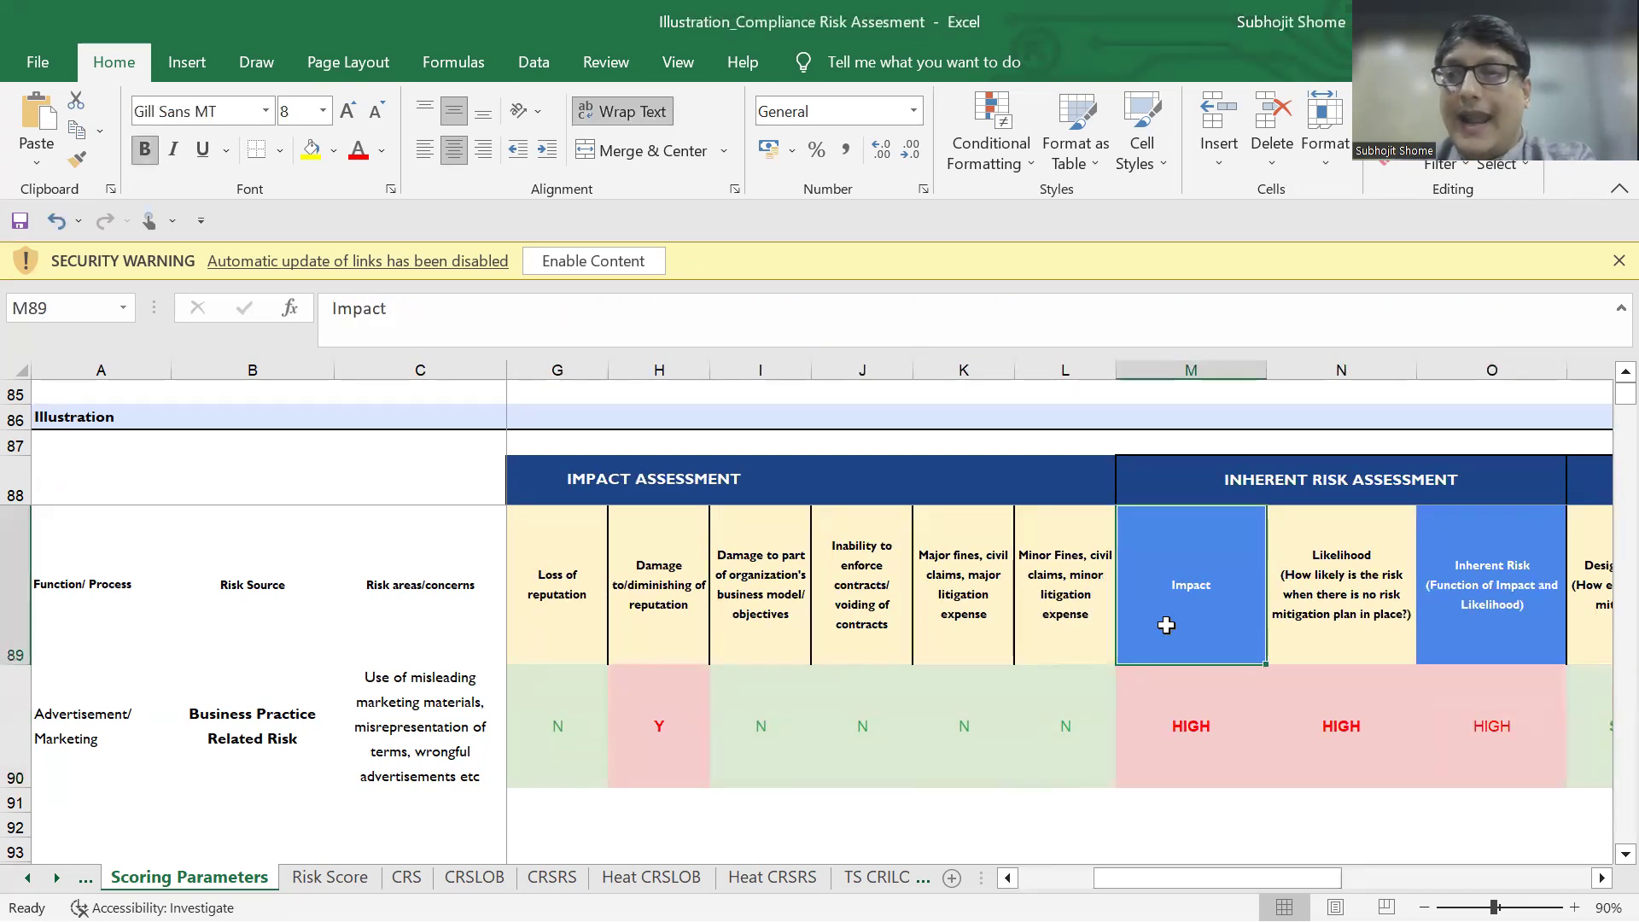
{"action": "left_click", "coordinate": [1467, 596]}
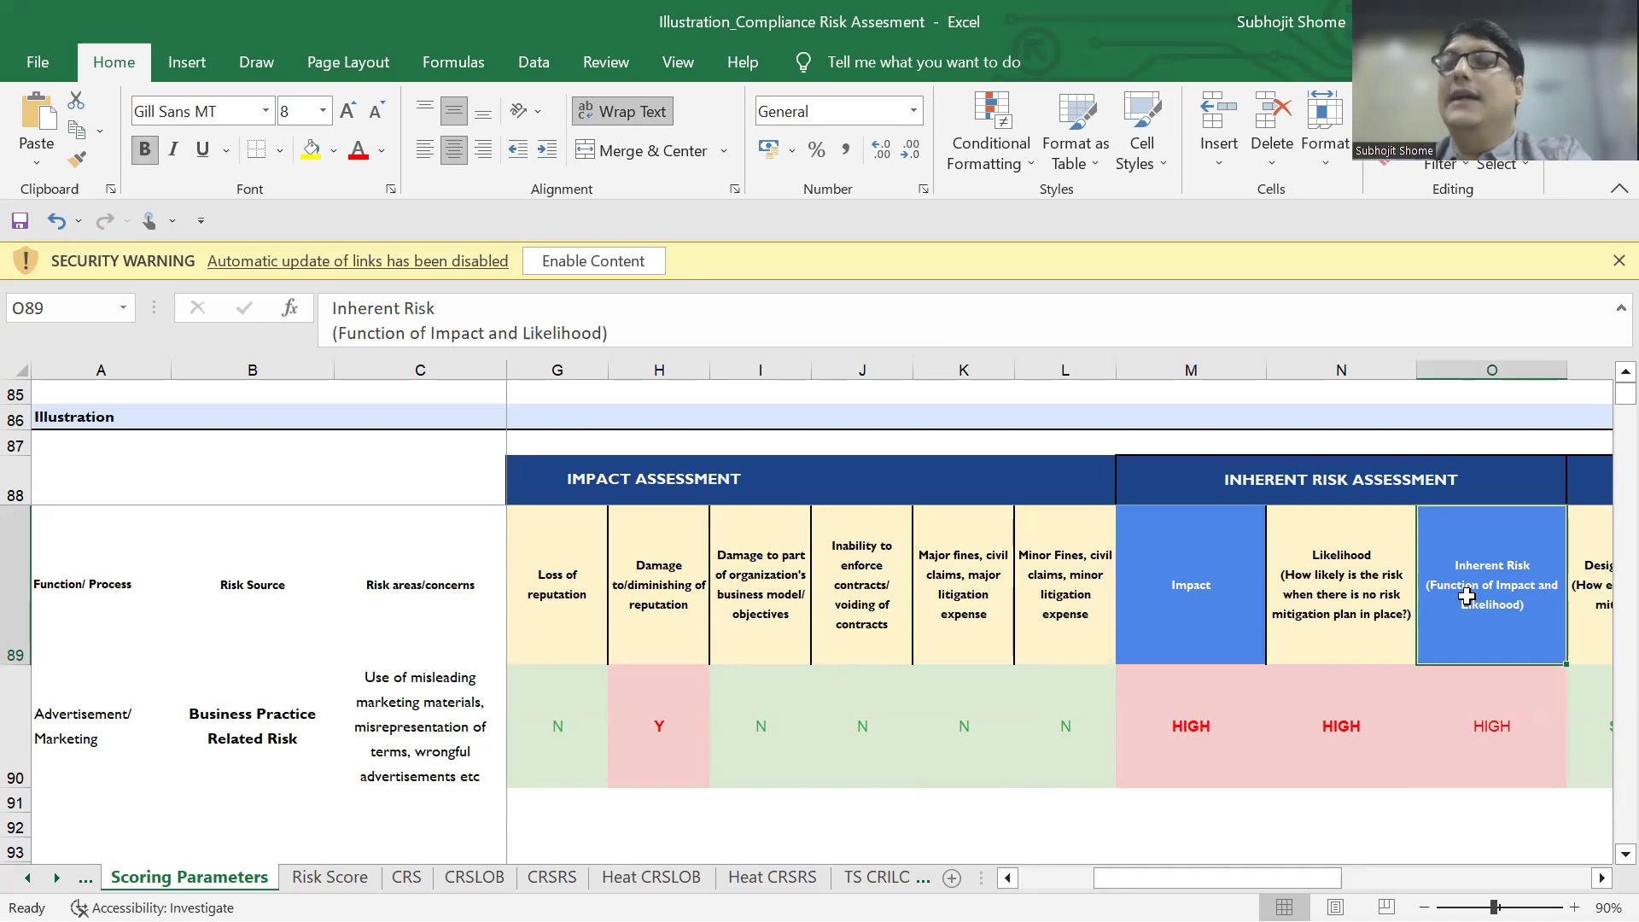
Set the Design Effectiveness of the Advertisement/Marketing row in P90 to WEAK.
{"action": "key", "text": "Right"}
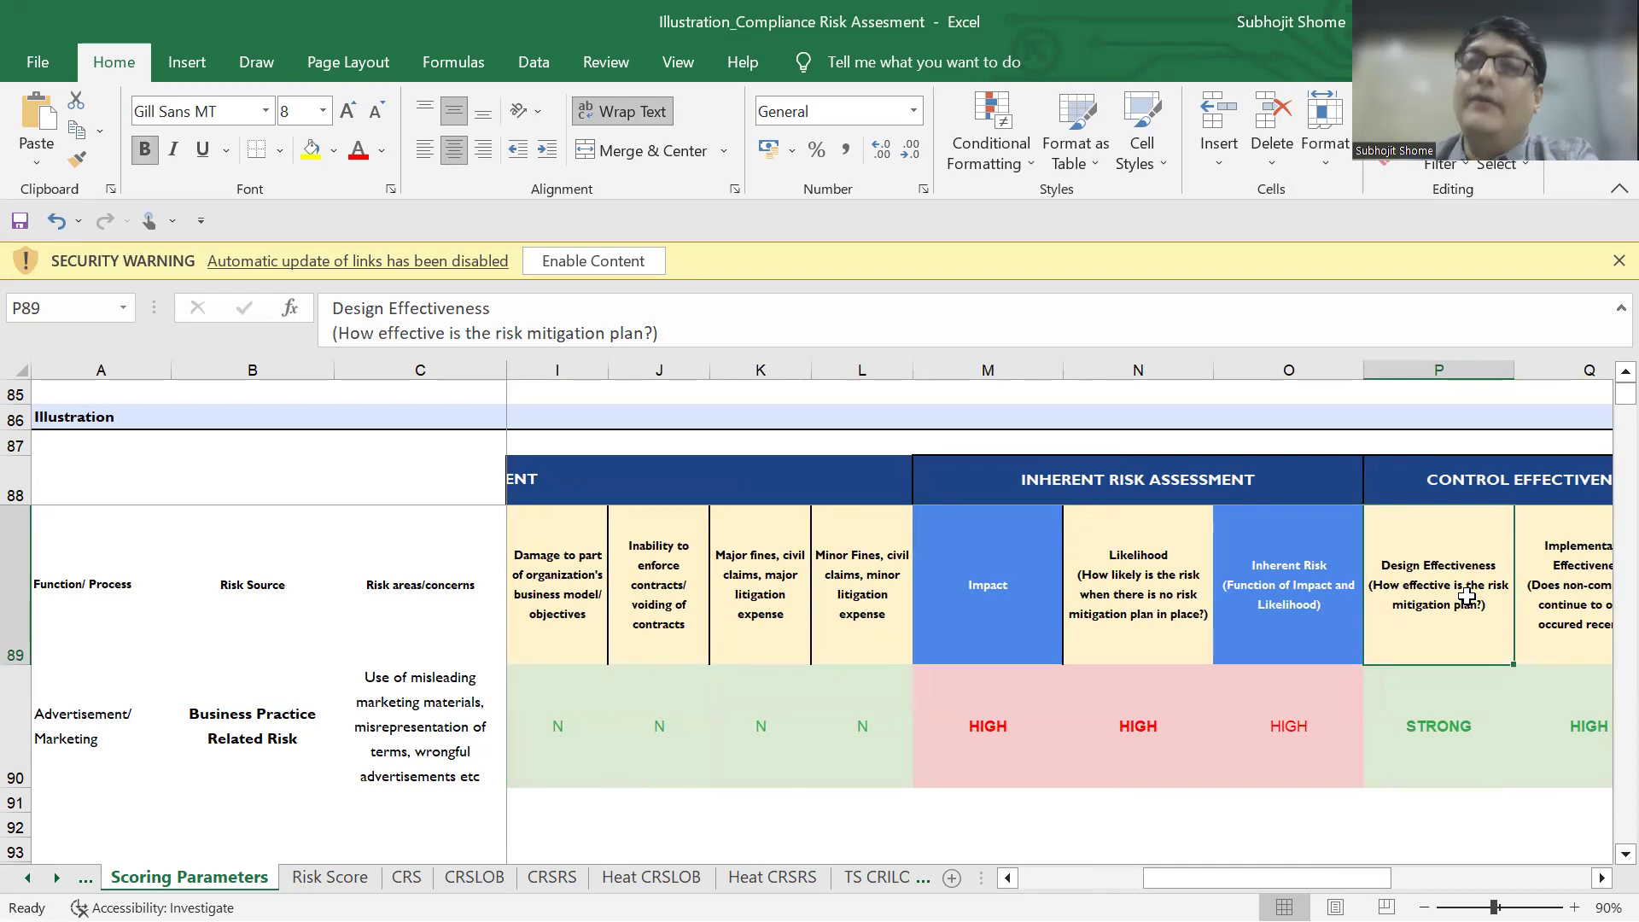
{"action": "key", "text": "Right"}
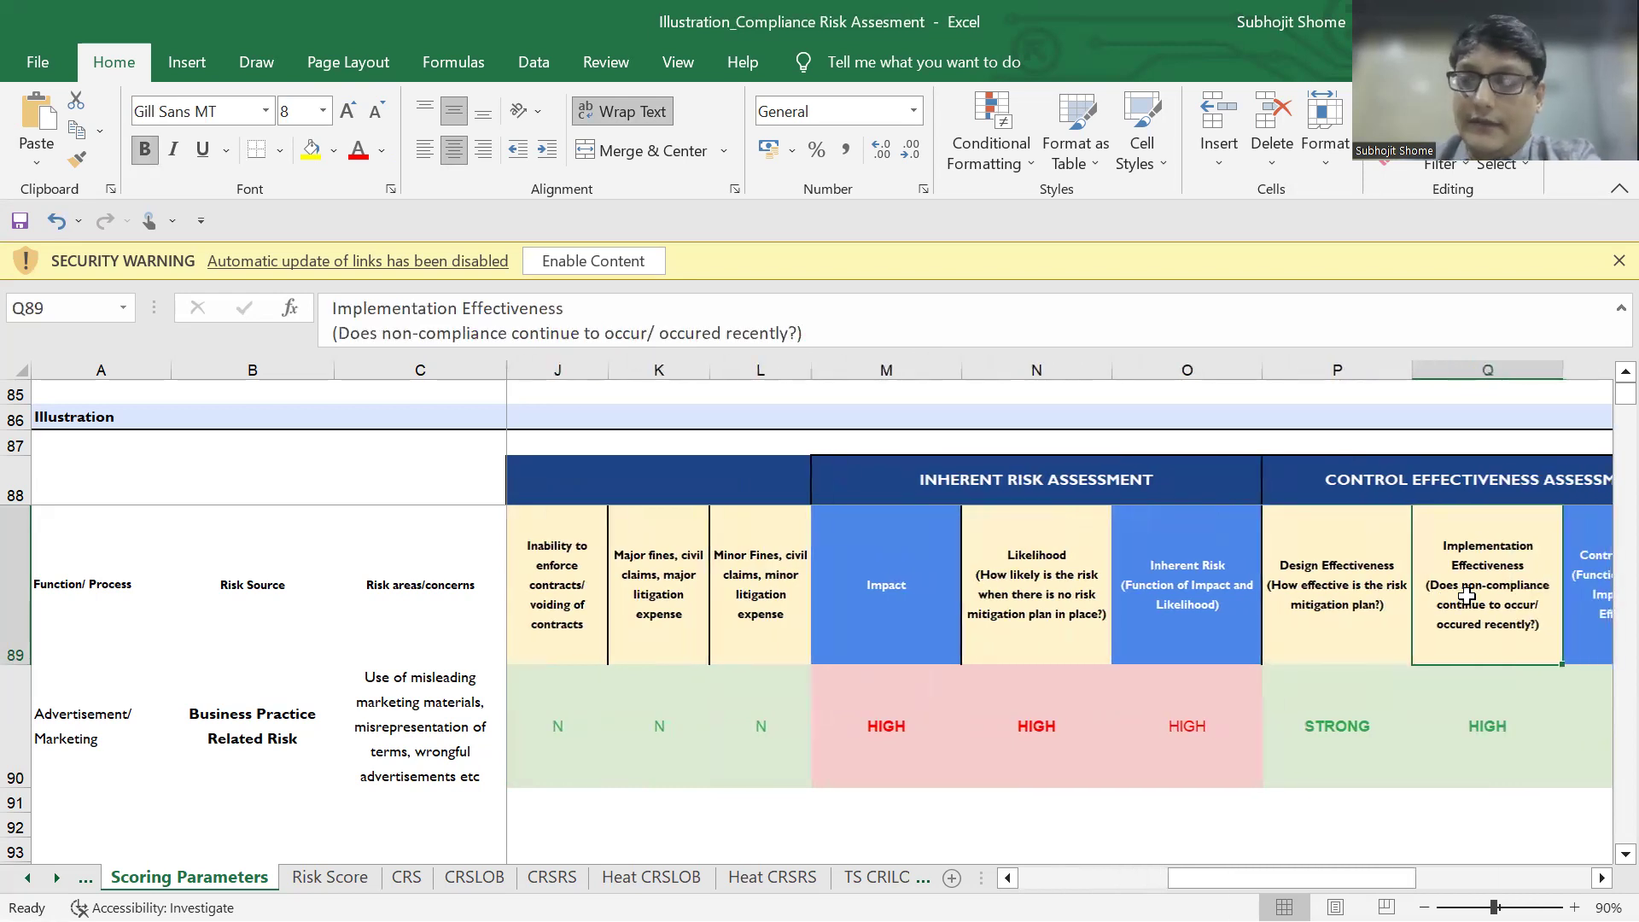
{"action": "key", "text": "Right"}
{"action": "key", "text": "Right"}
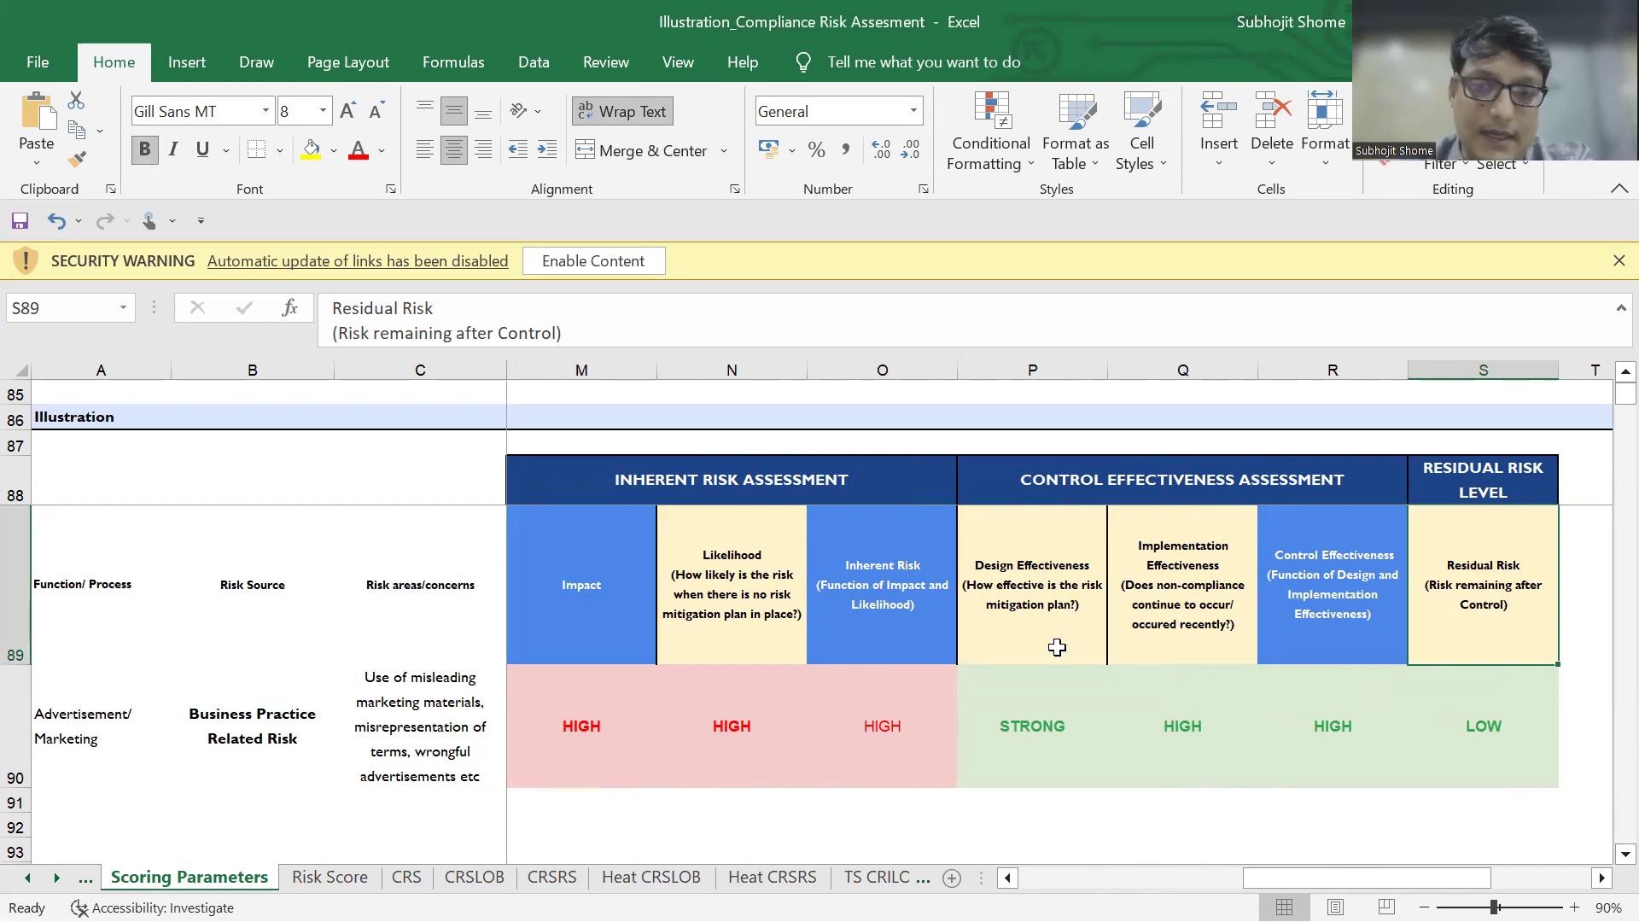
{"action": "left_click", "coordinate": [1055, 693]}
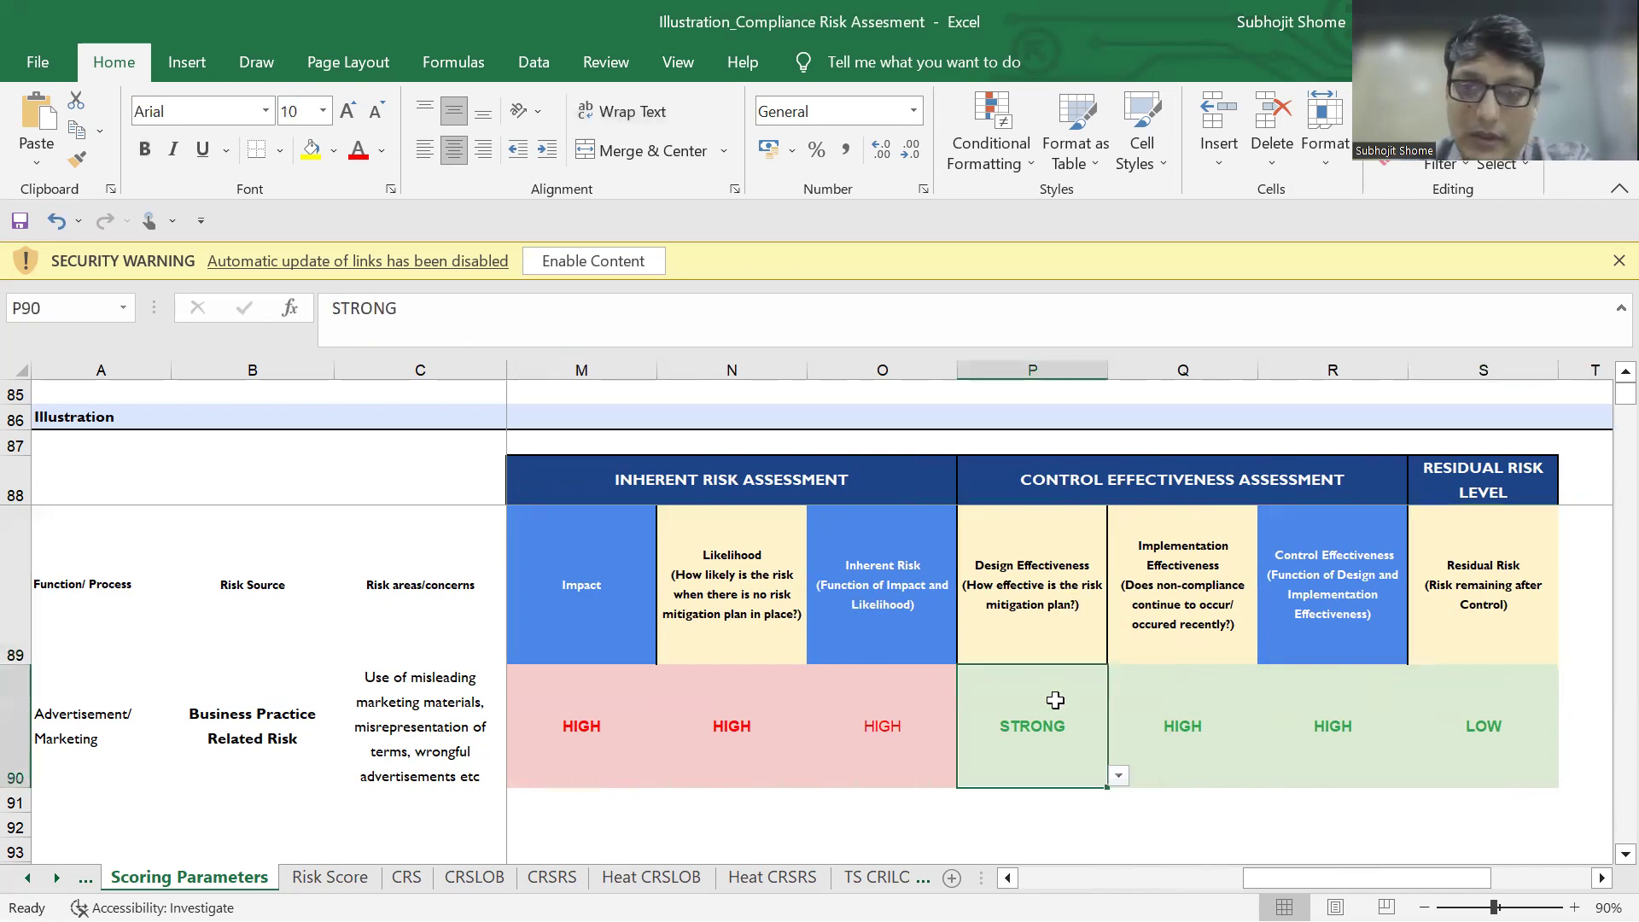
{"action": "left_click", "coordinate": [1118, 778]}
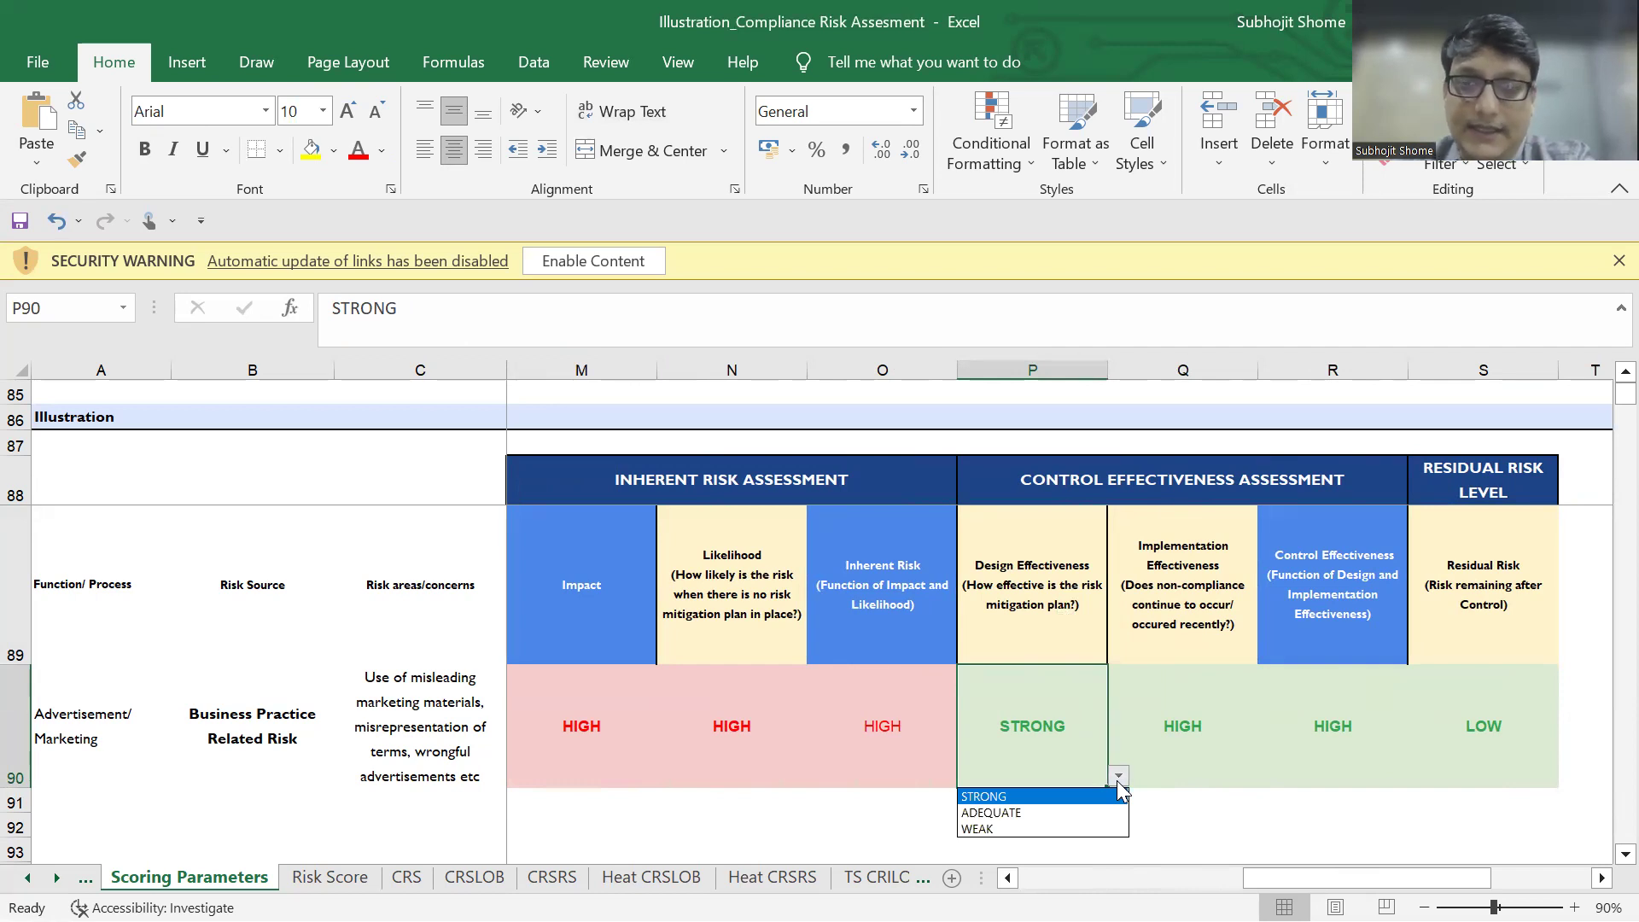
{"action": "key", "text": "Escape"}
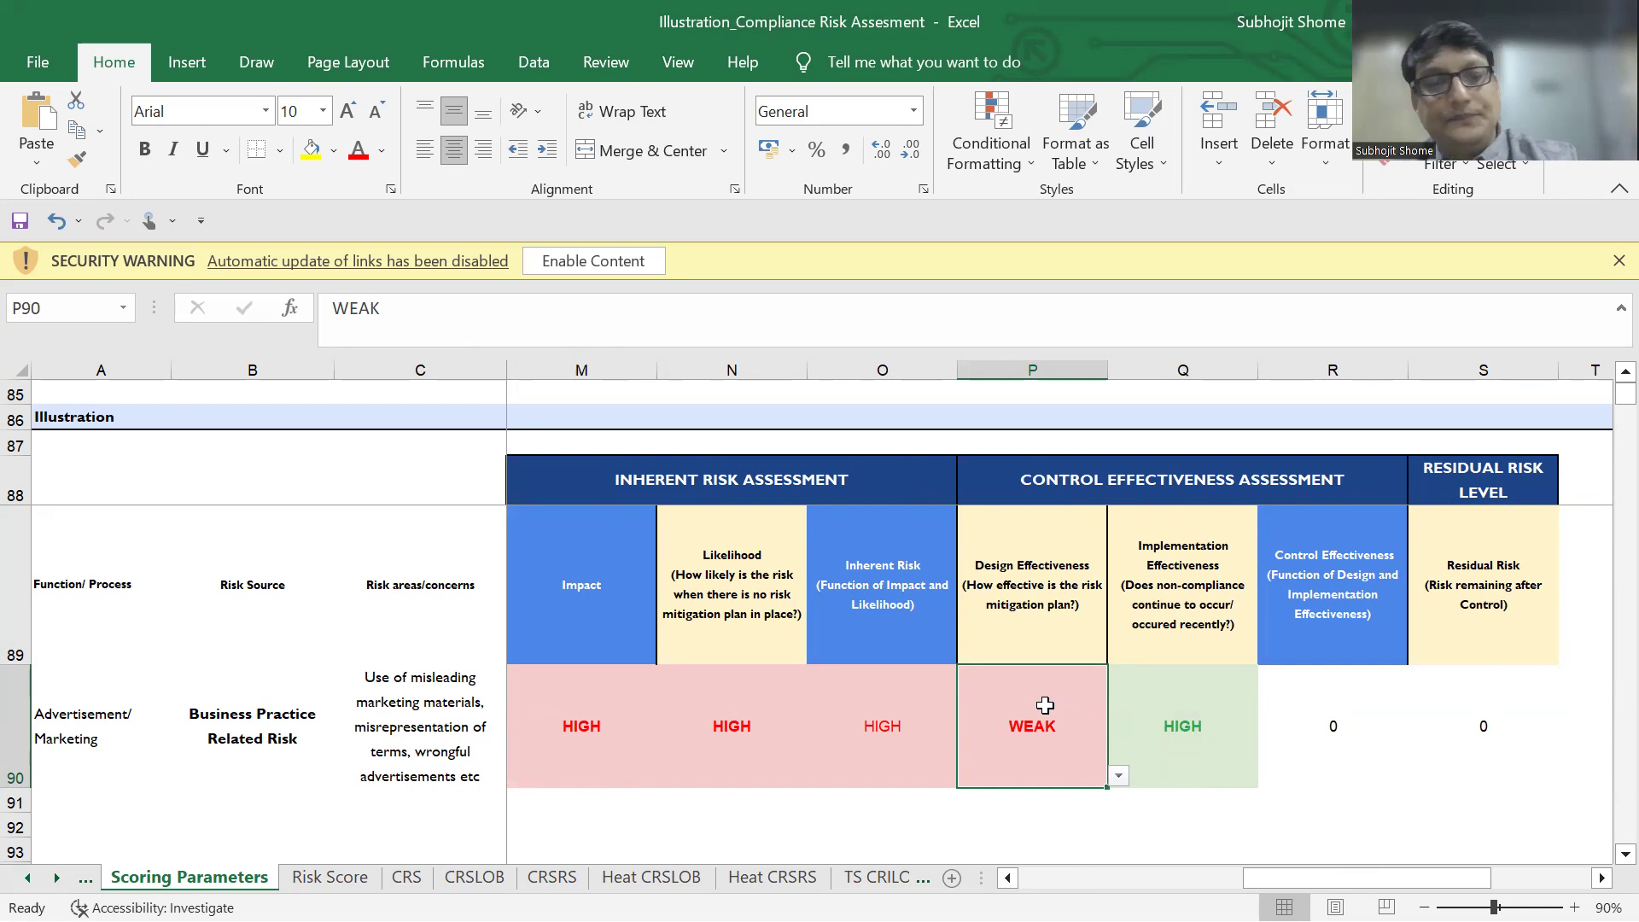
Try to copy the Design Effectiveness cell P90 onto the Control Effectiveness cell R90.
{"action": "key", "text": "ctrl+c"}
{"action": "left_click", "coordinate": [1336, 730]}
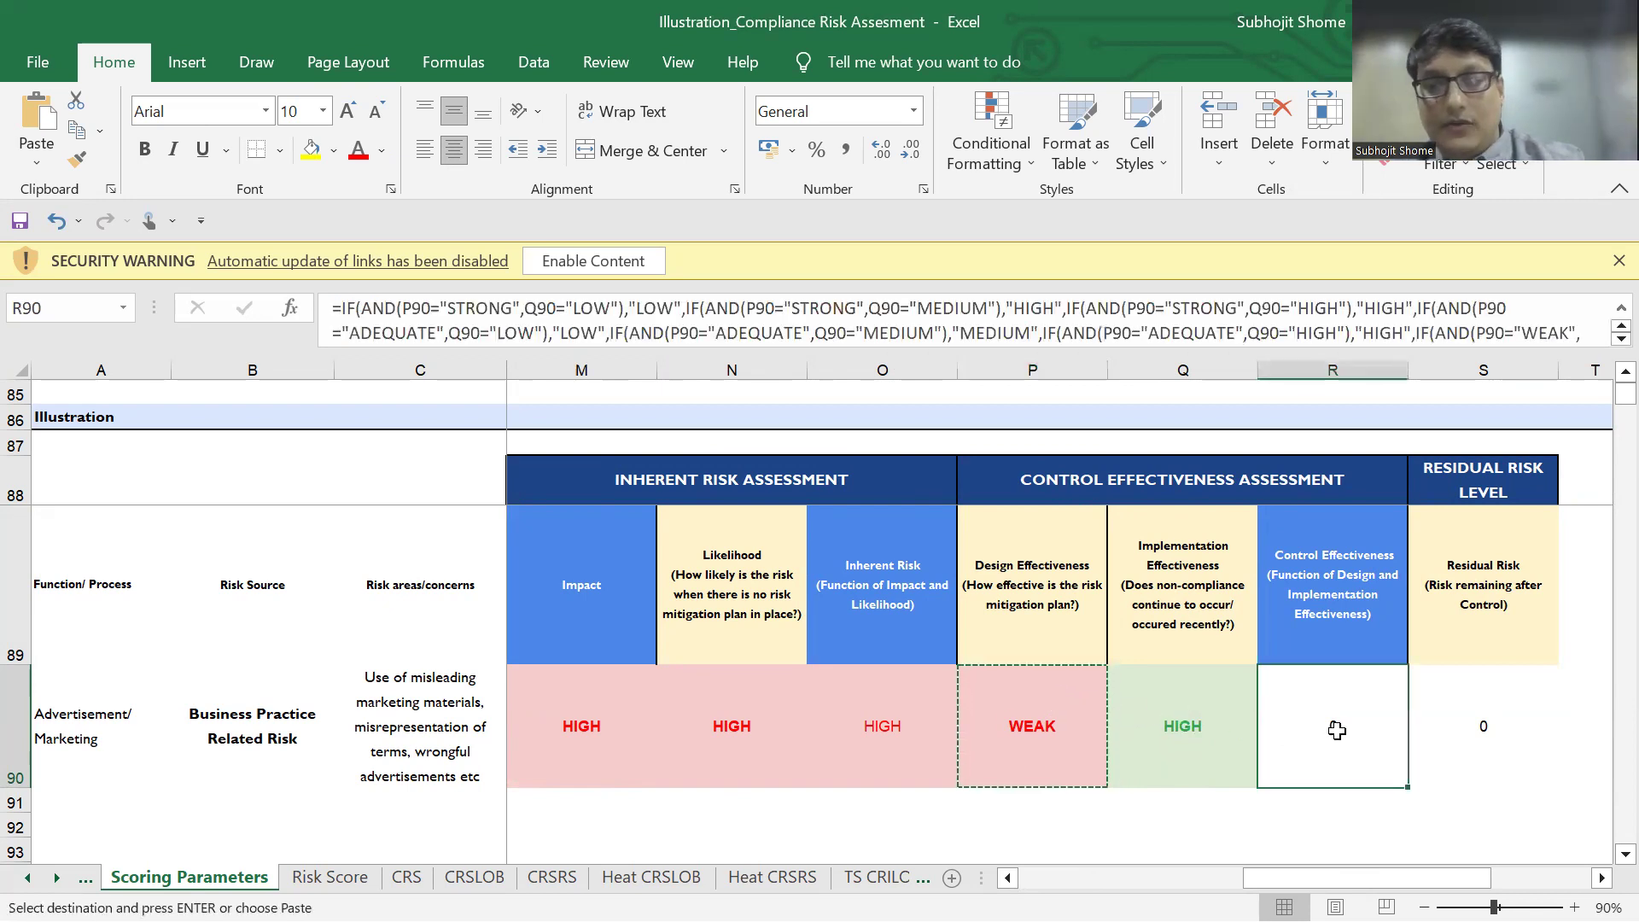
{"action": "key", "text": "ctrl+v"}
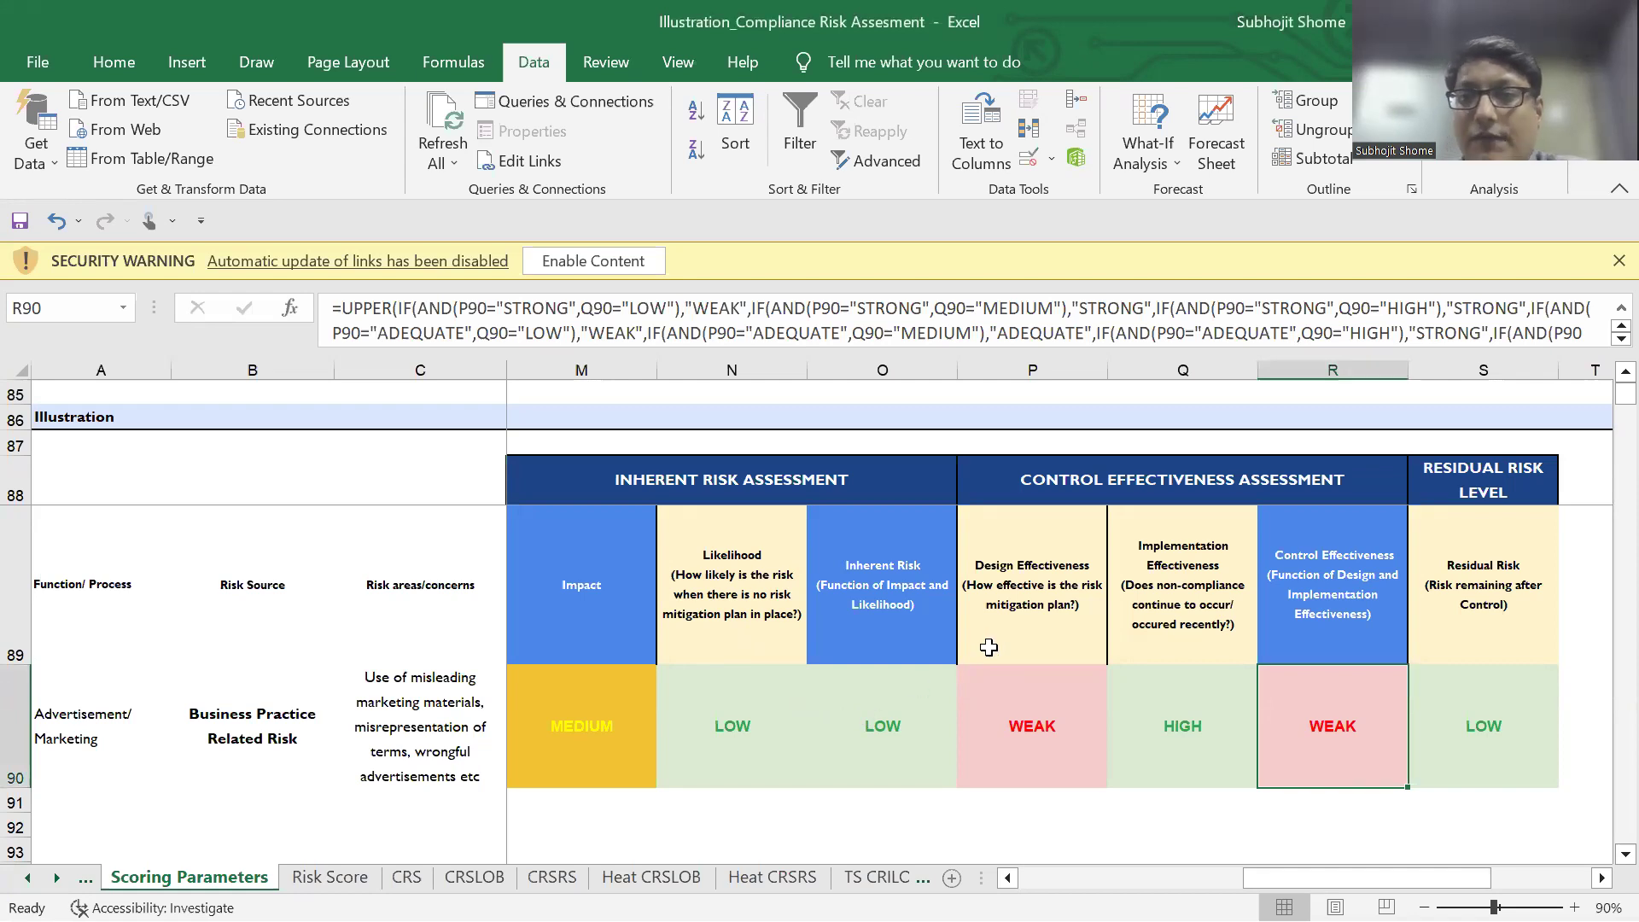
Set the Implementation Effectiveness in Q90 to LOW and the Likelihood in N90 to HIGH.
{"action": "left_click", "coordinate": [1165, 726]}
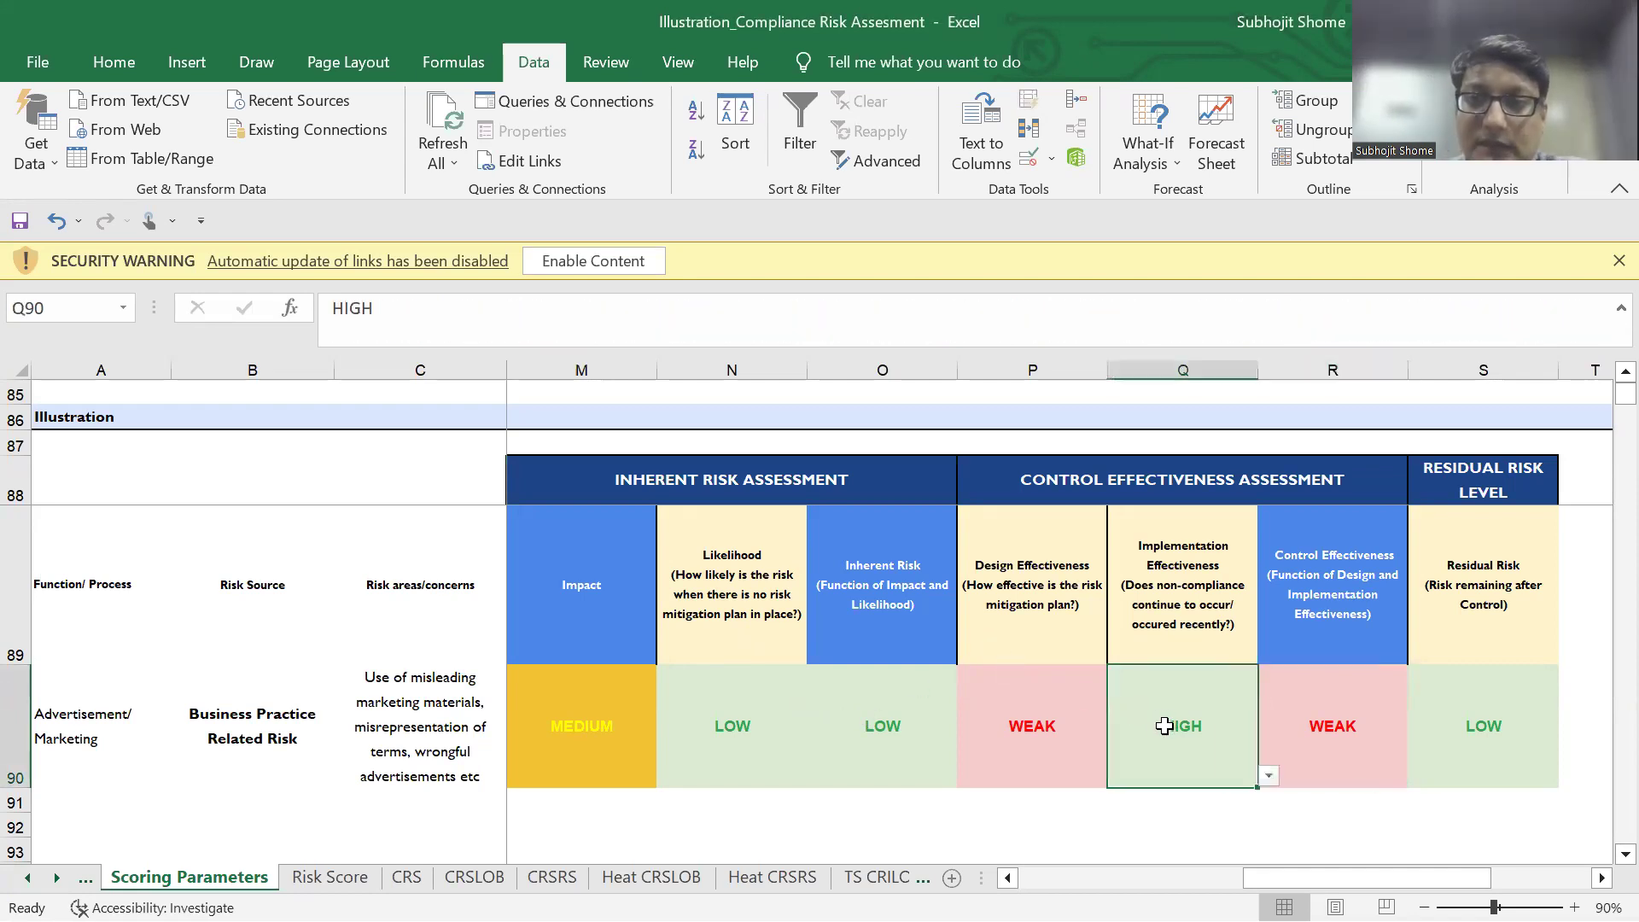
{"action": "left_click", "coordinate": [1269, 775]}
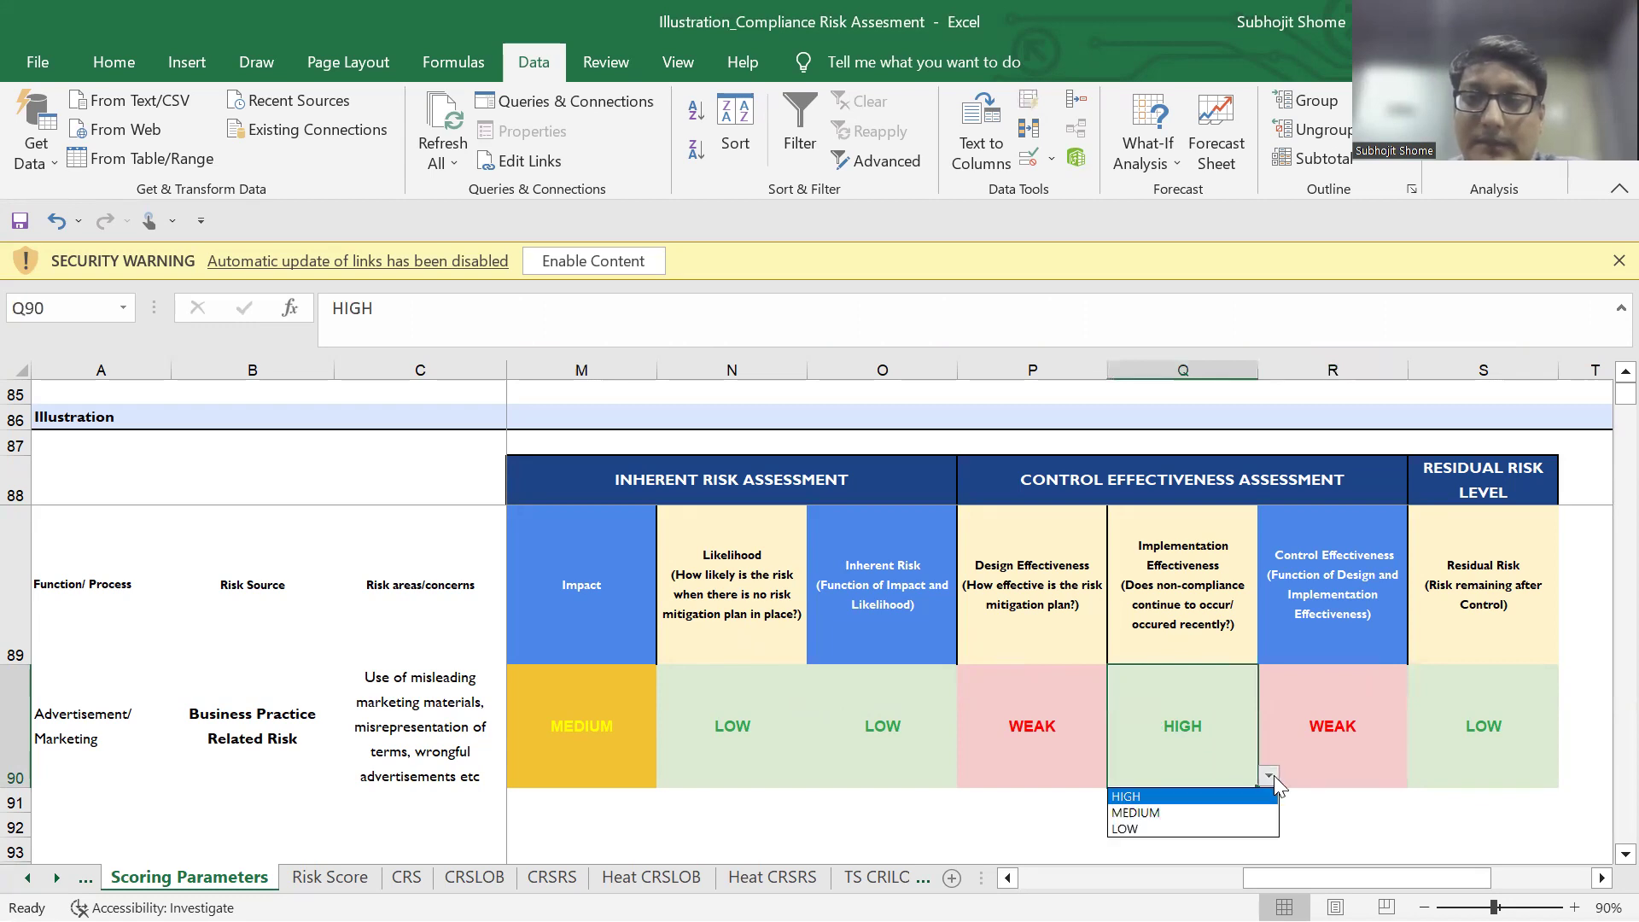
{"action": "left_click", "coordinate": [1142, 825]}
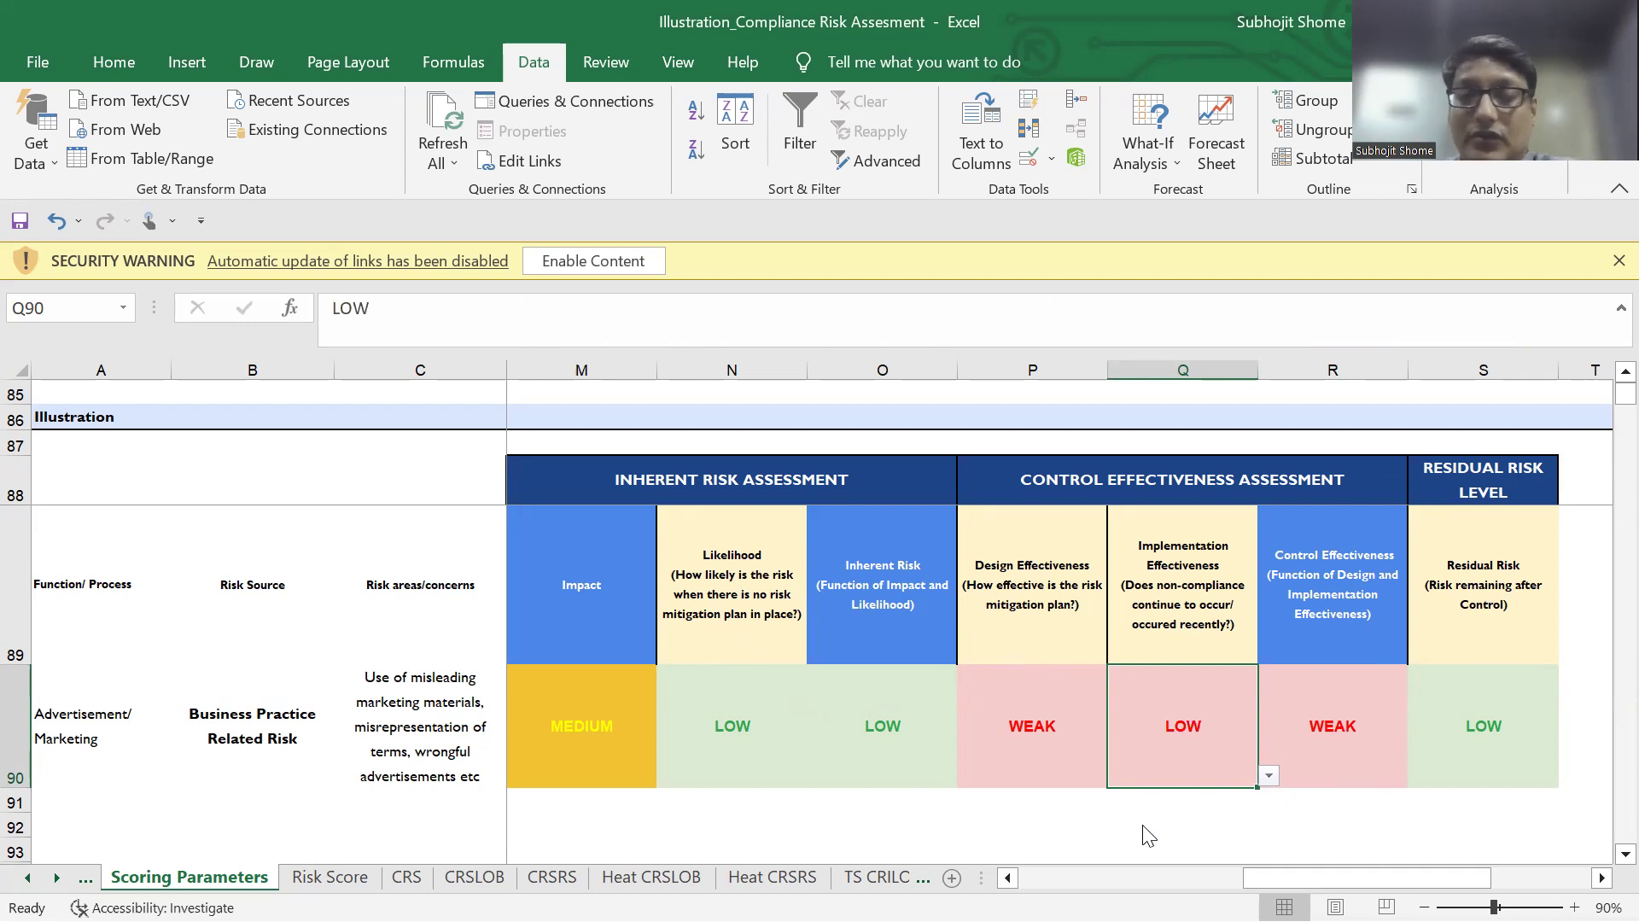
{"action": "left_click", "coordinate": [710, 688]}
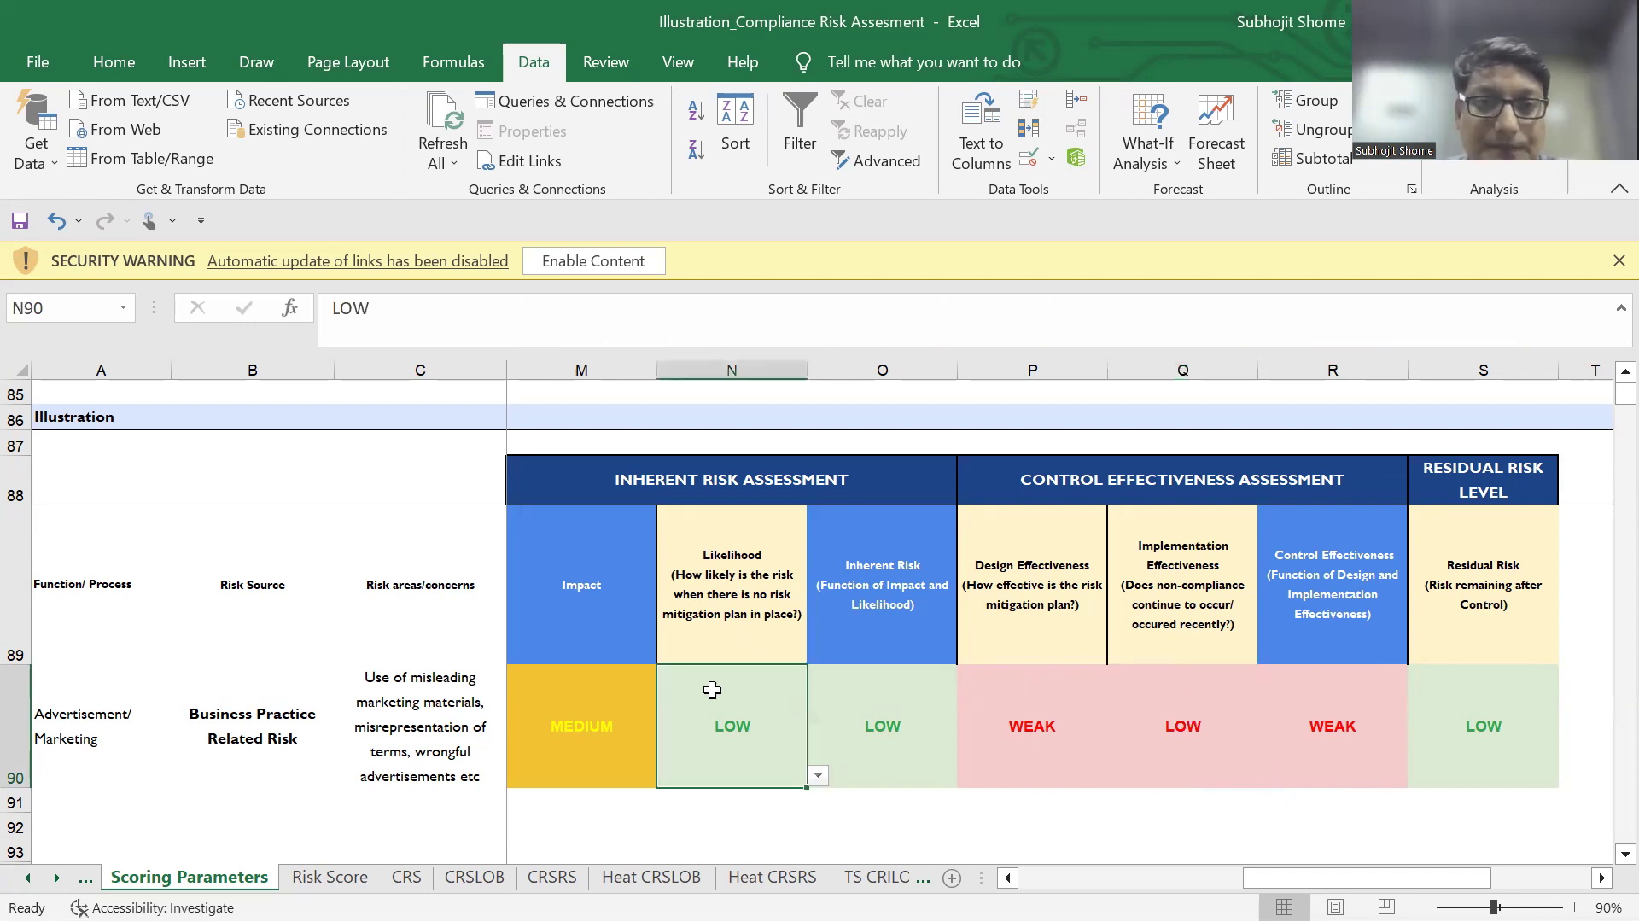
{"action": "left_click", "coordinate": [818, 776]}
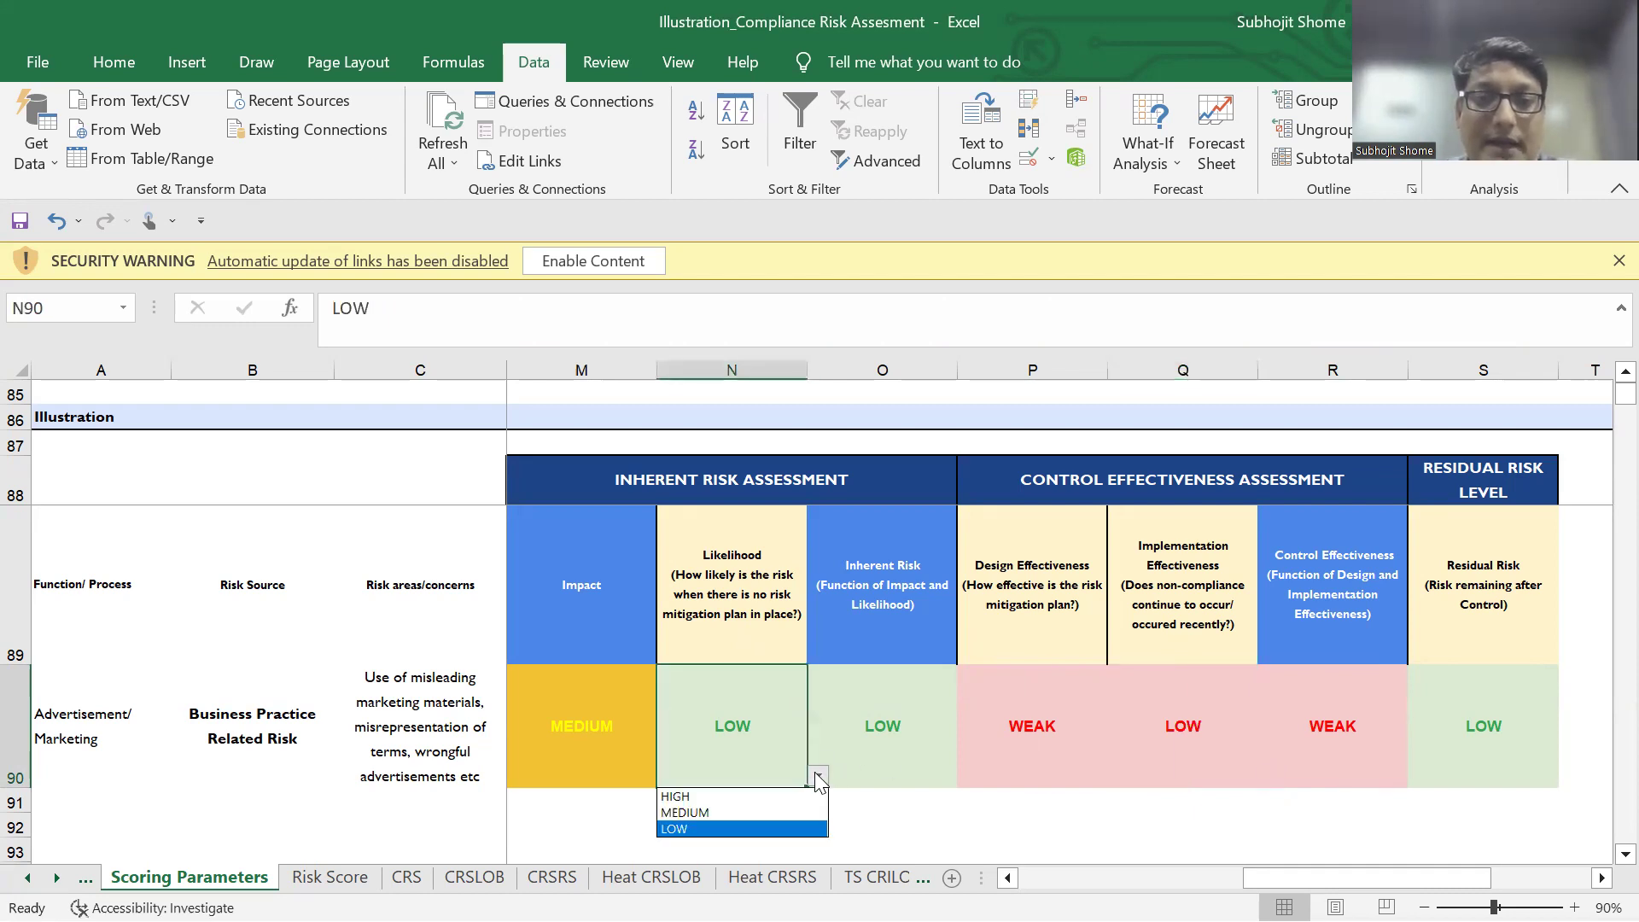
{"action": "left_click", "coordinate": [696, 796]}
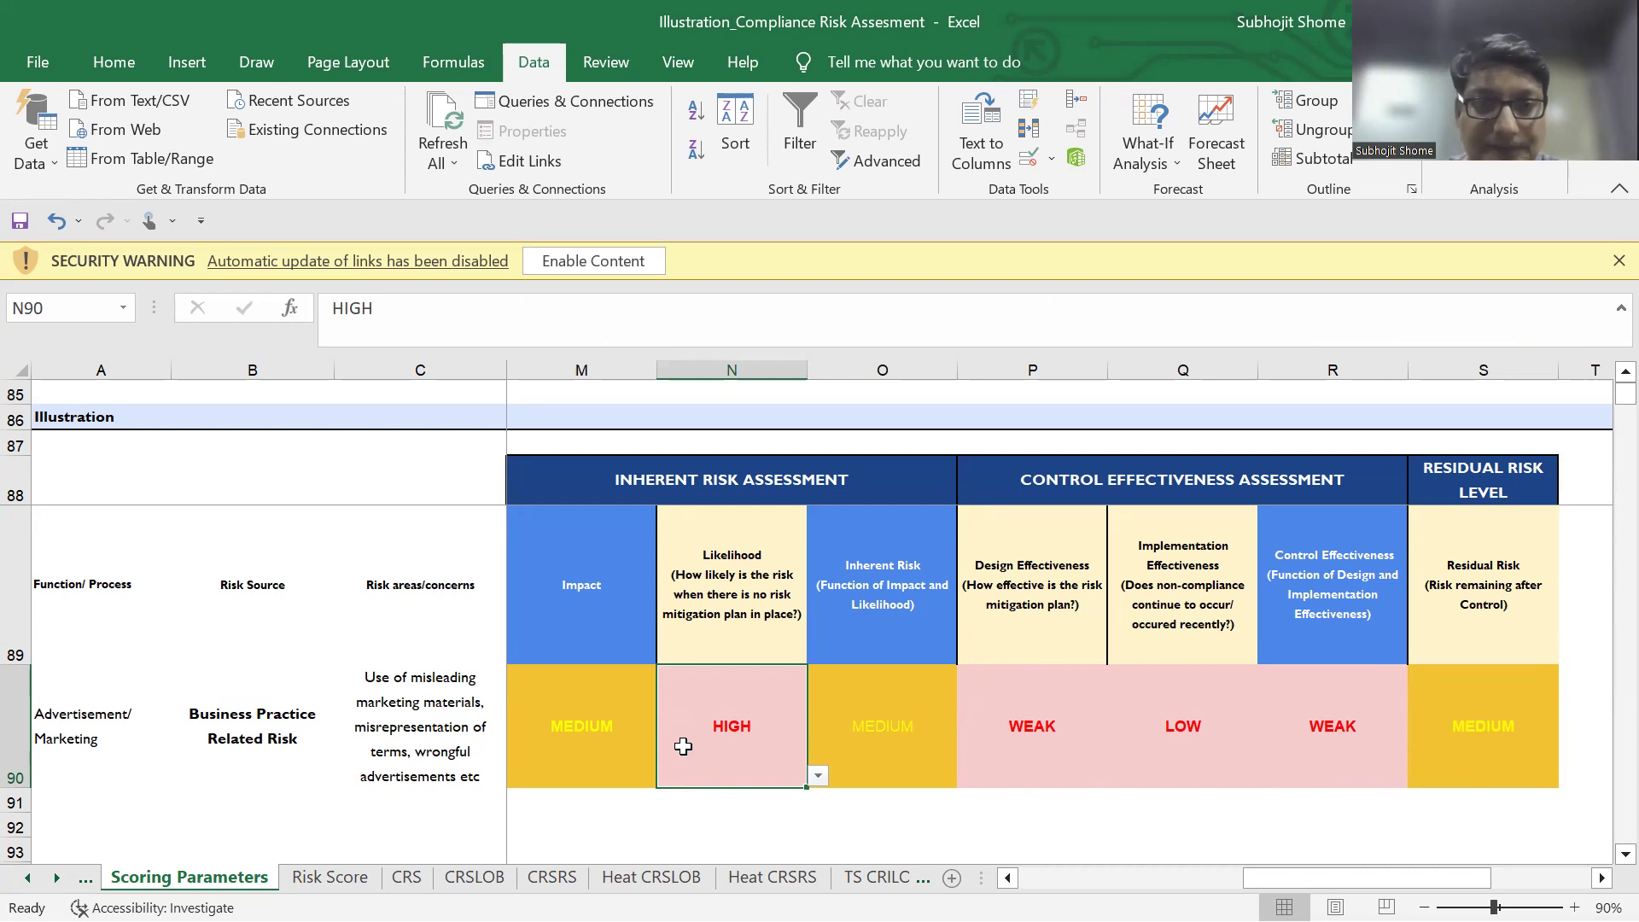
Set the legal/regulatory sanctions answer of the Advertisement/Marketing row in D90 to Y.
{"action": "key", "text": "Left"}
{"action": "key", "text": "Left"}
{"action": "key", "text": "Left"}
{"action": "key", "text": "Left"}
{"action": "key", "text": "Left"}
{"action": "key", "text": "Left"}
{"action": "key", "text": "Left"}
{"action": "key", "text": "Left"}
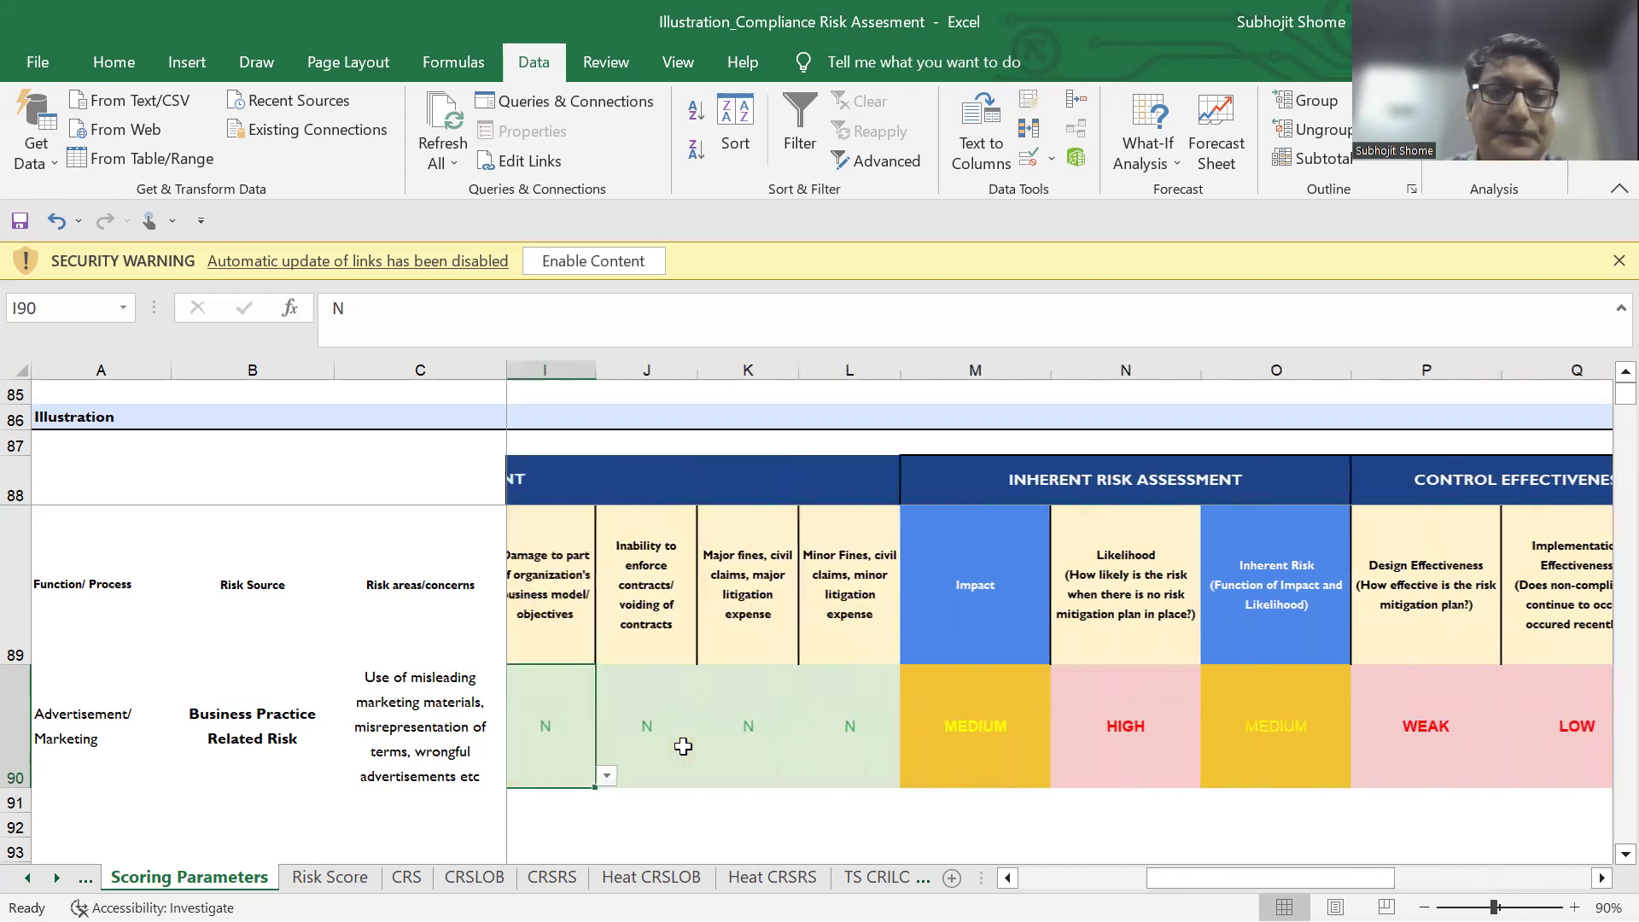
{"action": "key", "text": "Left"}
{"action": "key", "text": "Left"}
{"action": "key", "text": "Left"}
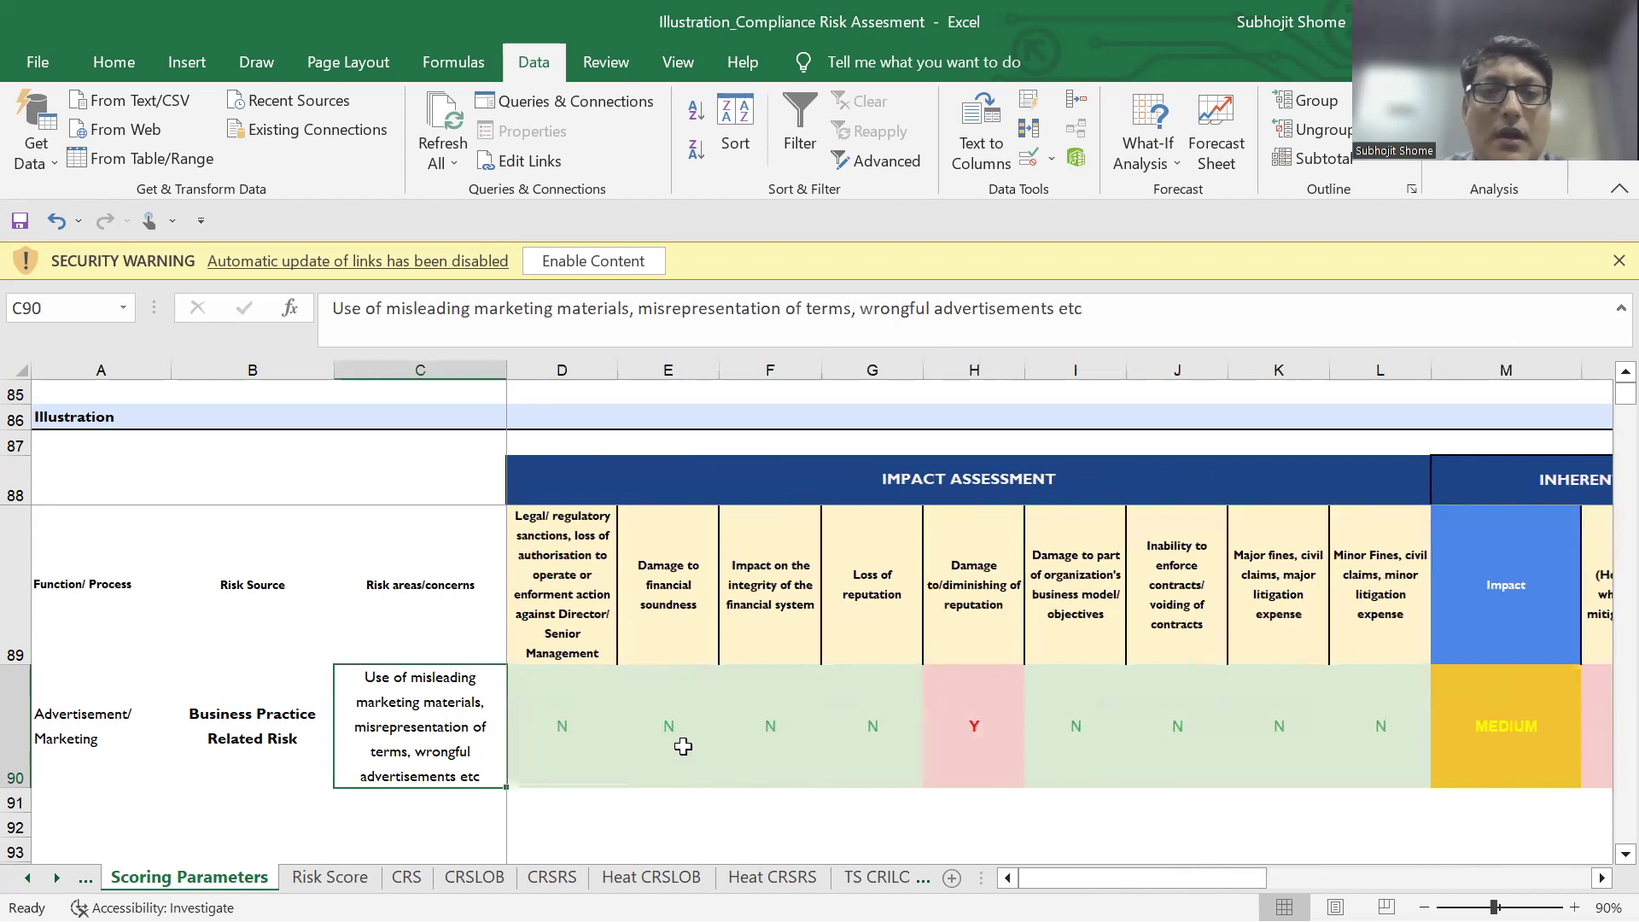
{"action": "key", "text": "Right"}
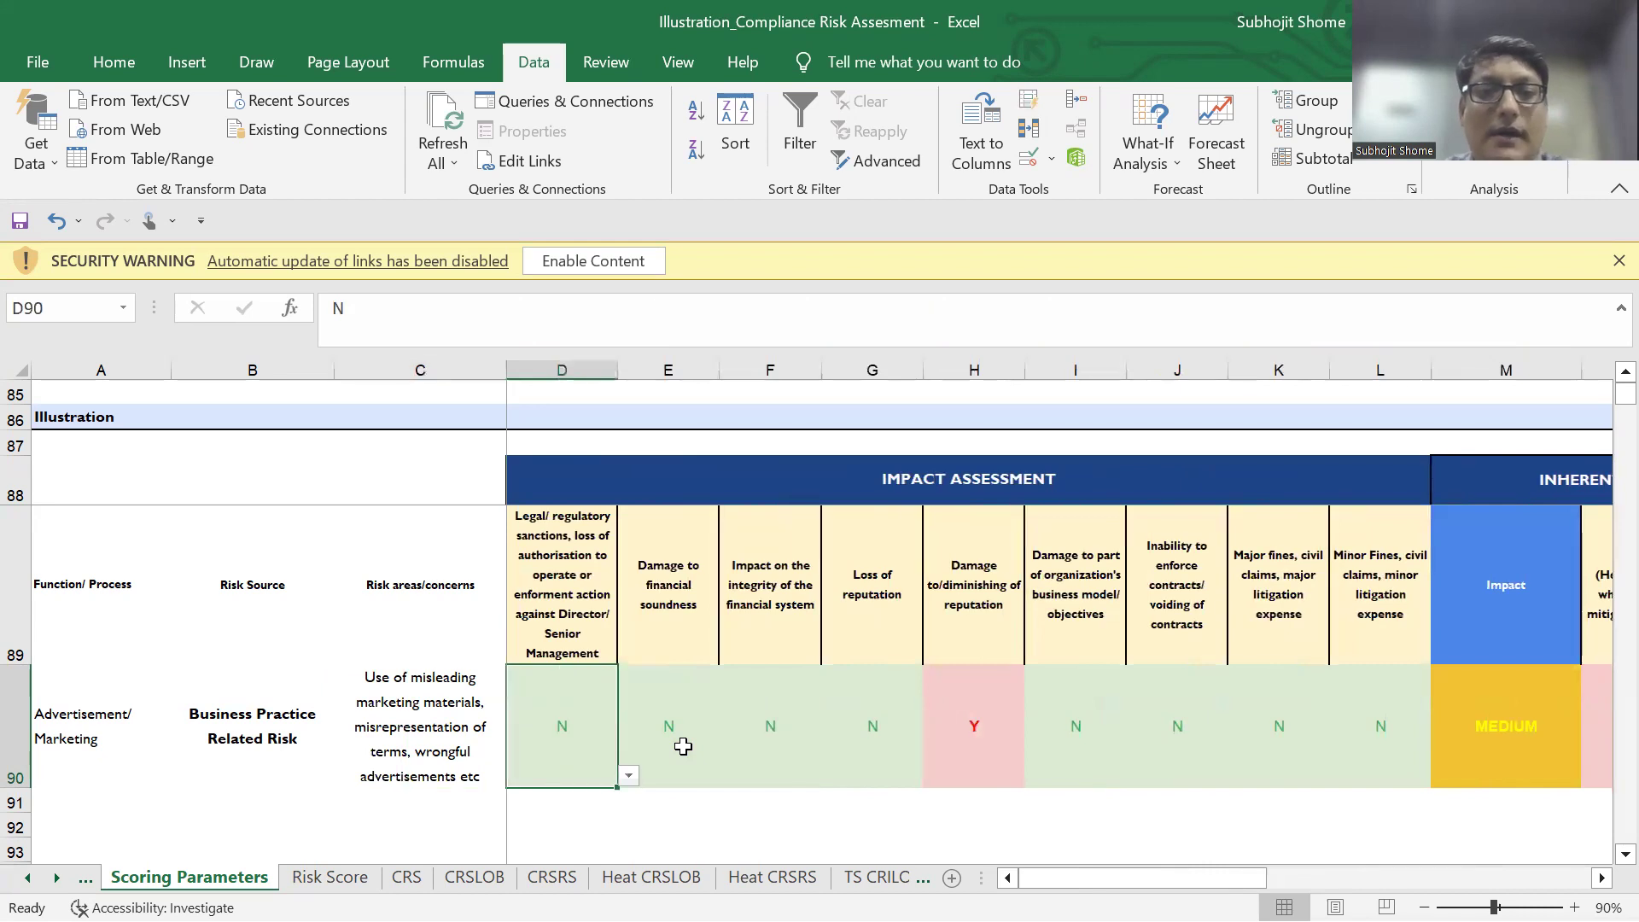
{"action": "left_click", "coordinate": [629, 775]}
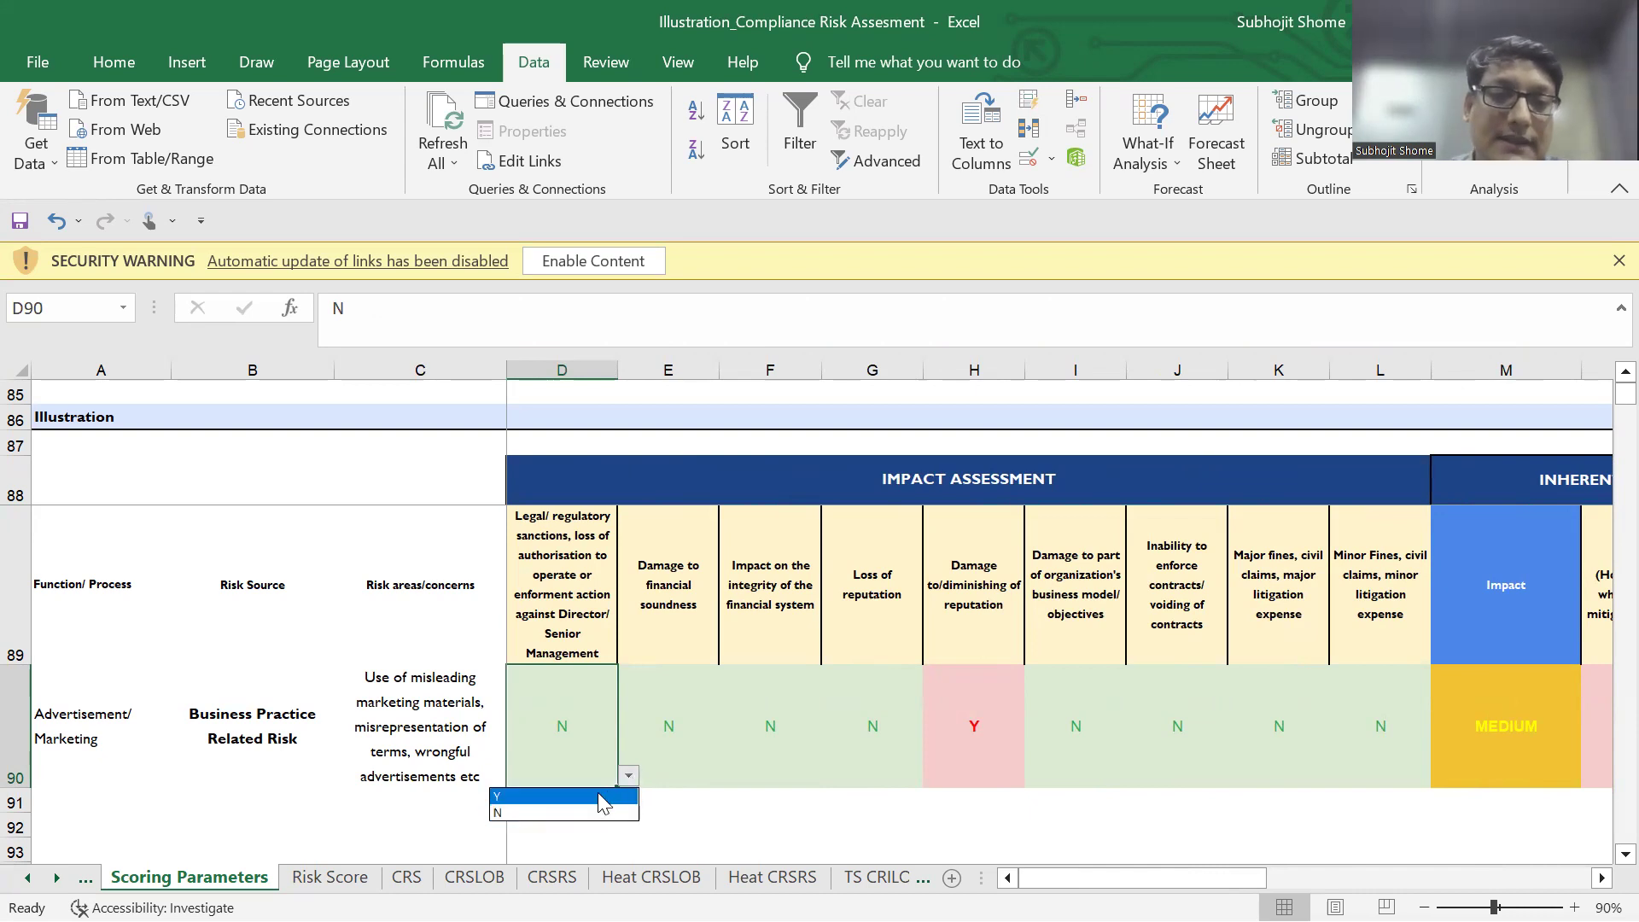
{"action": "left_click", "coordinate": [598, 795]}
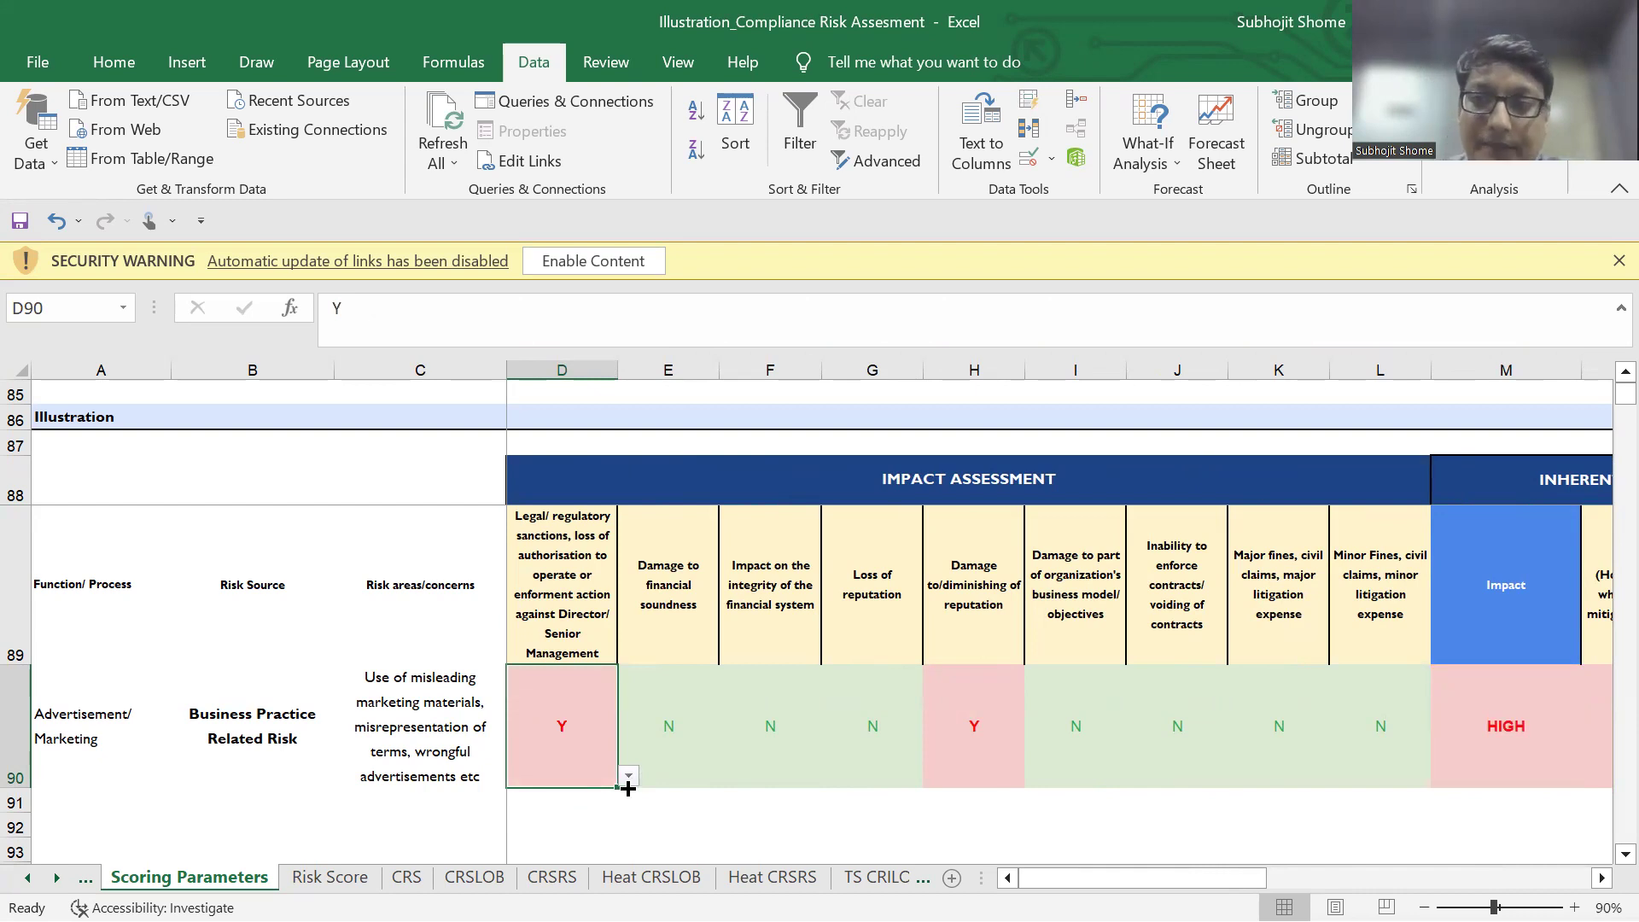
Examine the Impact, Inherent Risk, Control Effectiveness and Residual Risk ratings and formulas across row 90.
{"action": "left_click", "coordinate": [1030, 743]}
{"action": "key", "text": "Right"}
{"action": "key", "text": "Right"}
{"action": "key", "text": "Right"}
{"action": "key", "text": "Right"}
{"action": "key", "text": "Right"}
{"action": "key", "text": "Right"}
{"action": "key", "text": "Right"}
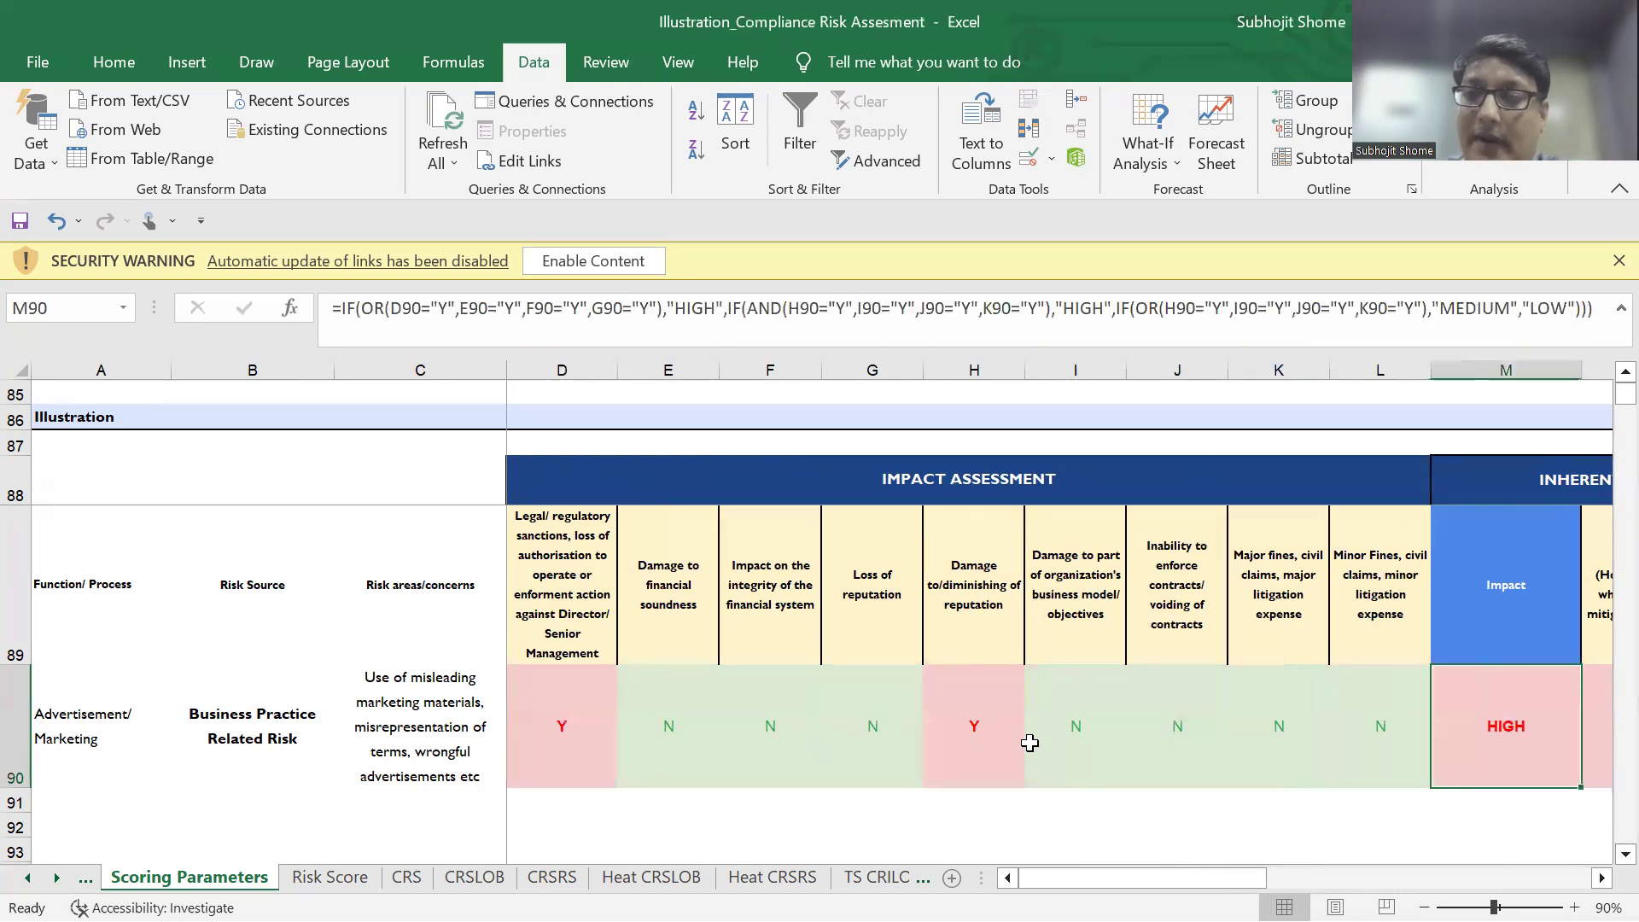
{"action": "key", "text": "Left"}
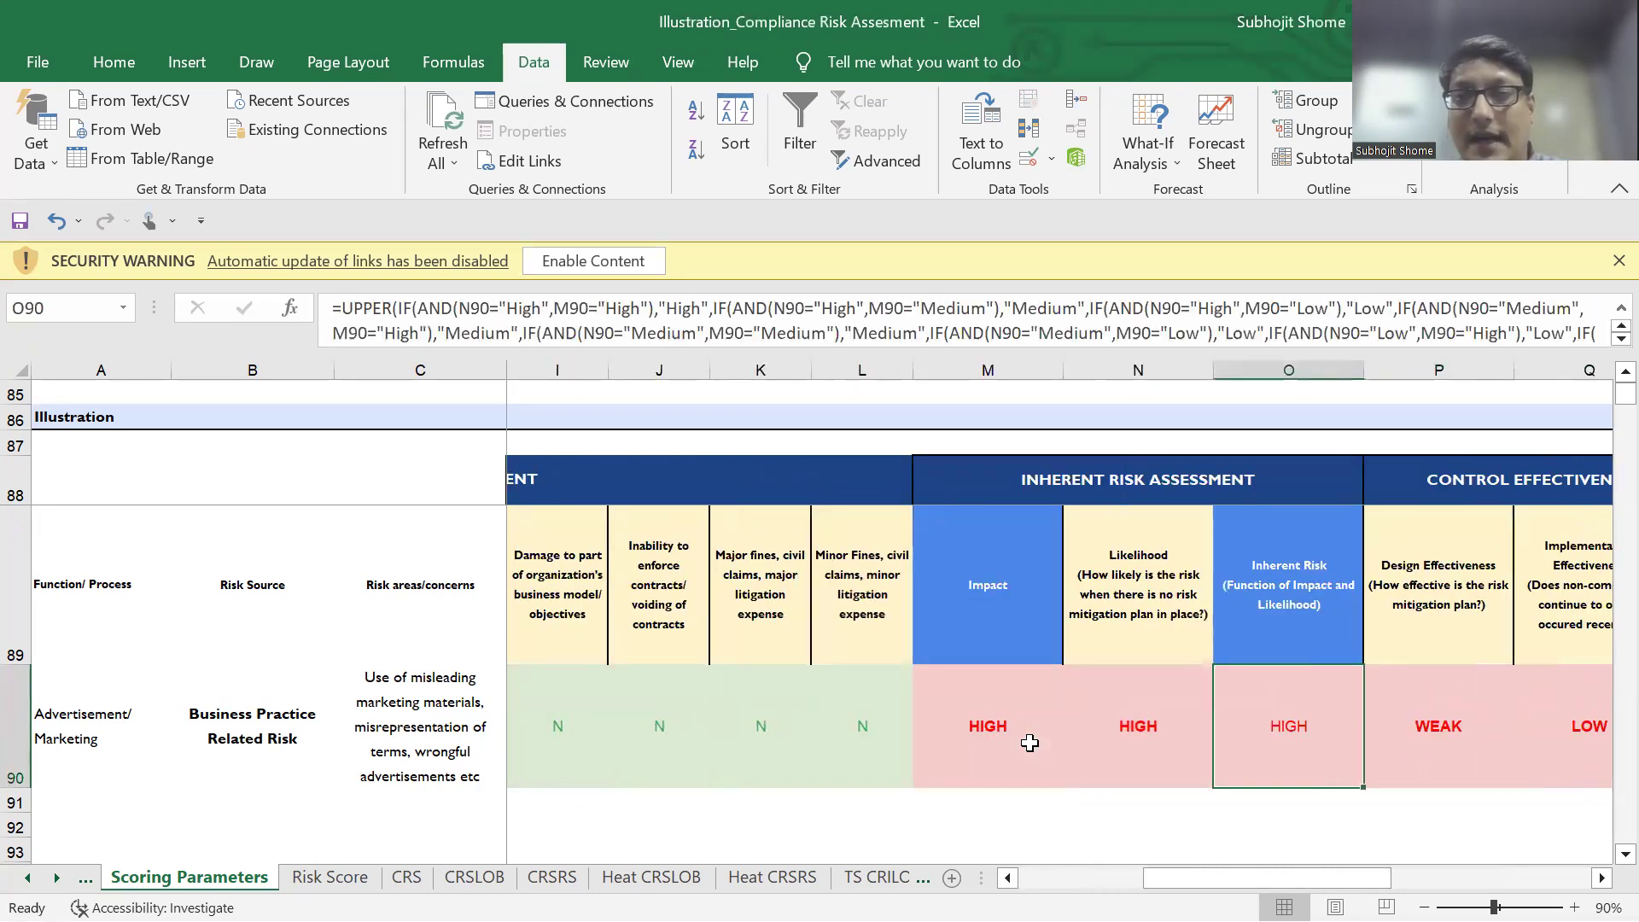
{"action": "key", "text": "Right"}
{"action": "key", "text": "Right"}
{"action": "key", "text": "Right"}
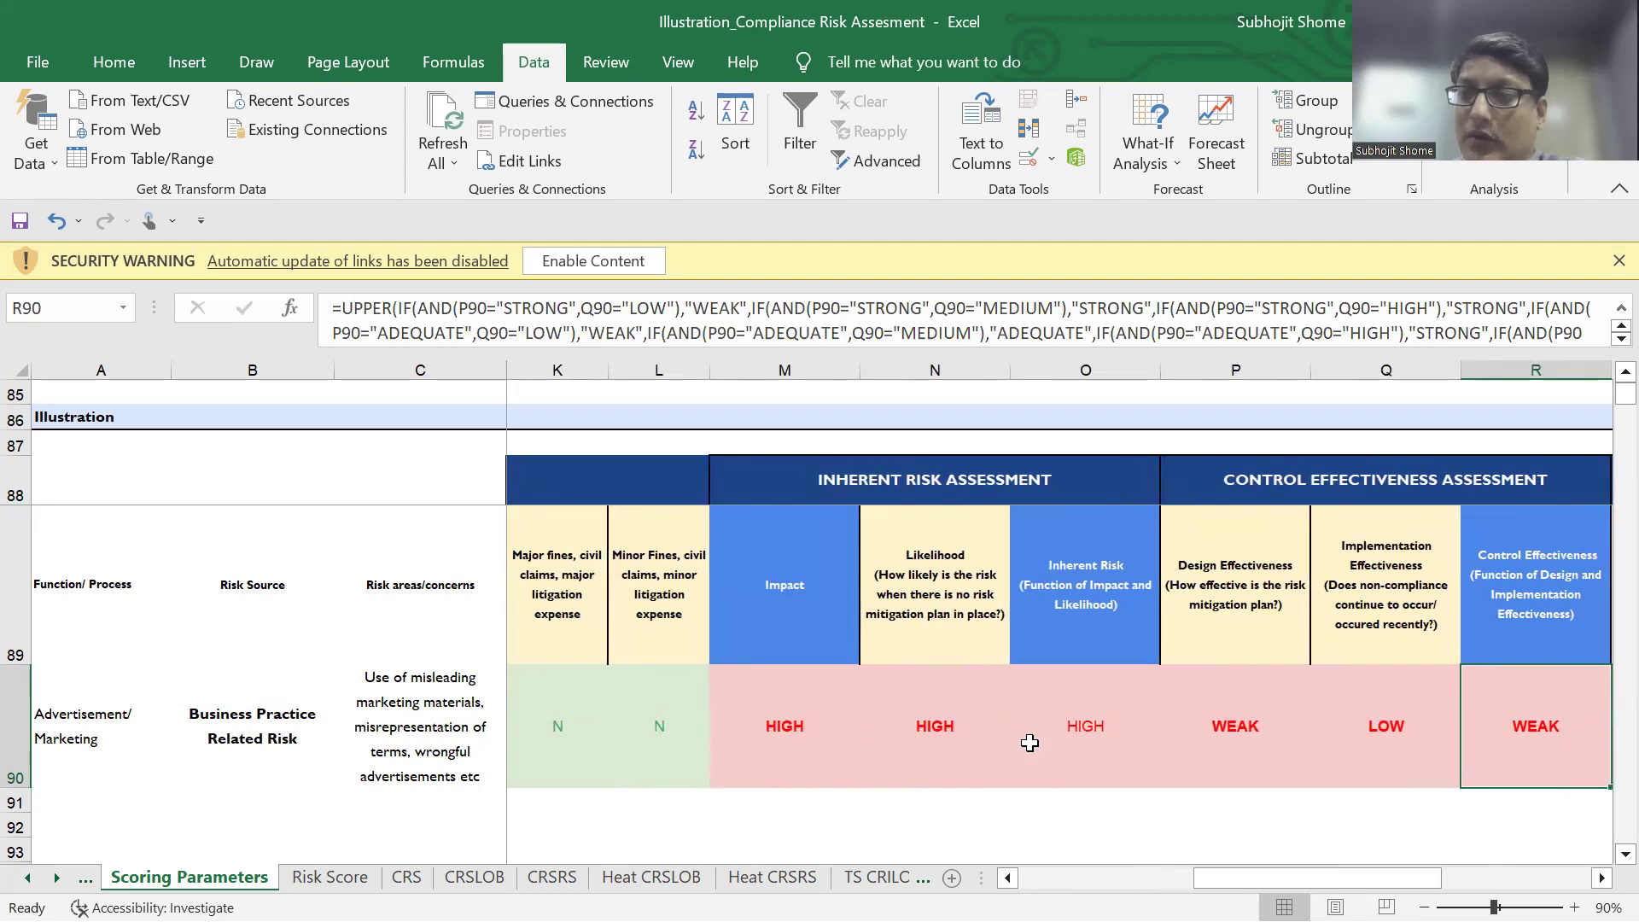
{"action": "key", "text": "Right"}
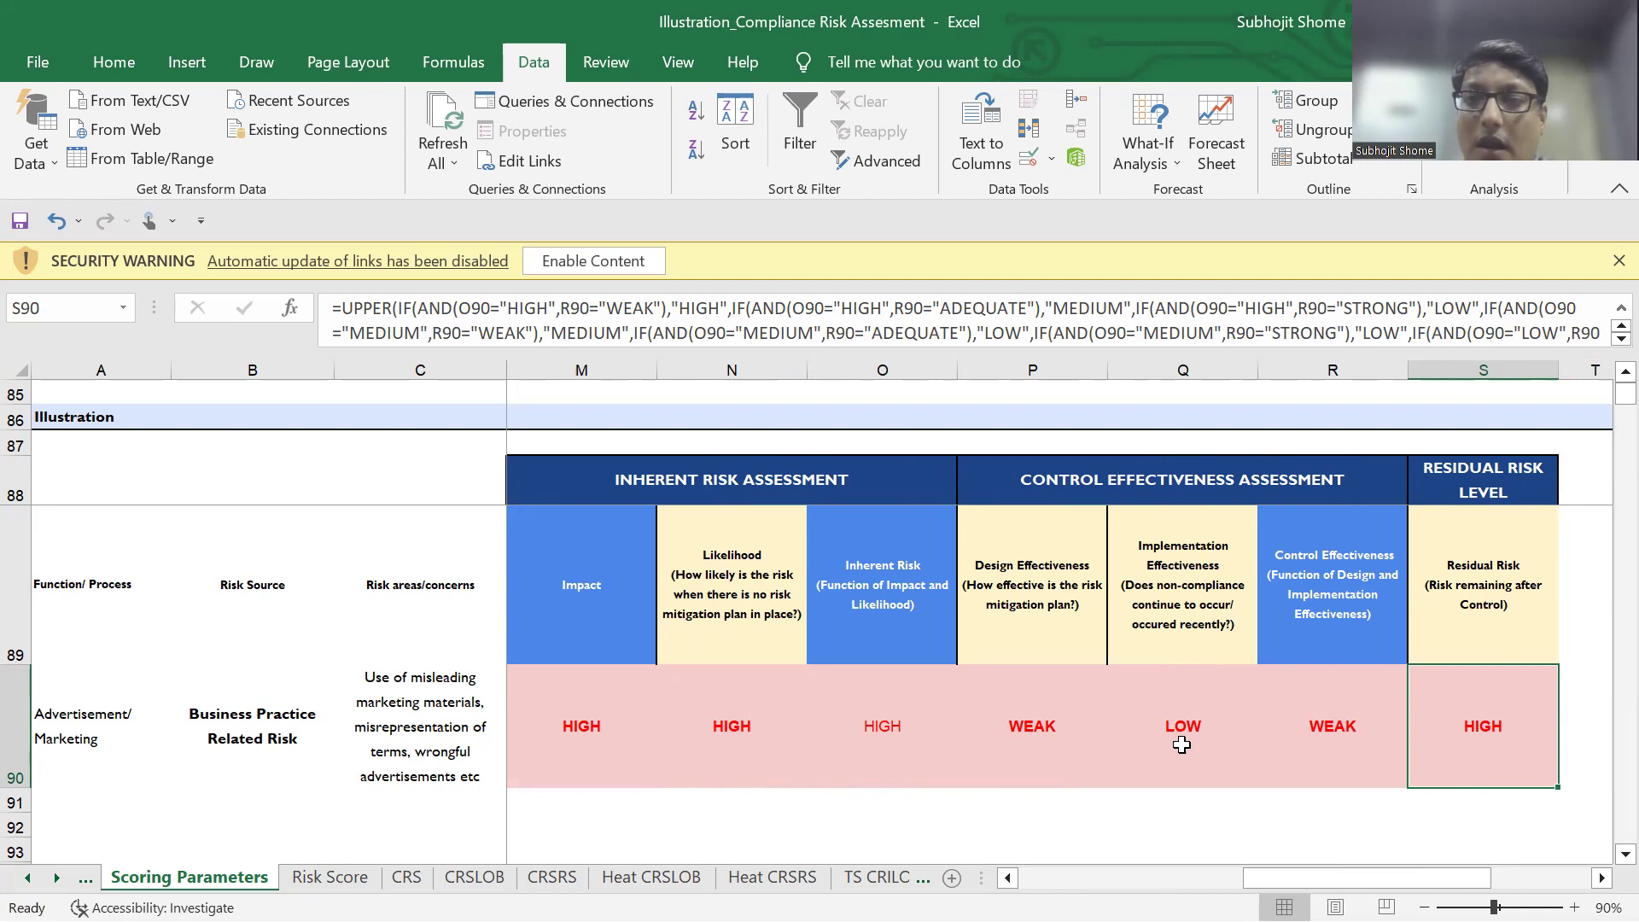
Set the Design Effectiveness in P90 to STRONG and the Implementation Effectiveness in Q90 to HIGH.
{"action": "left_click", "coordinate": [1058, 724]}
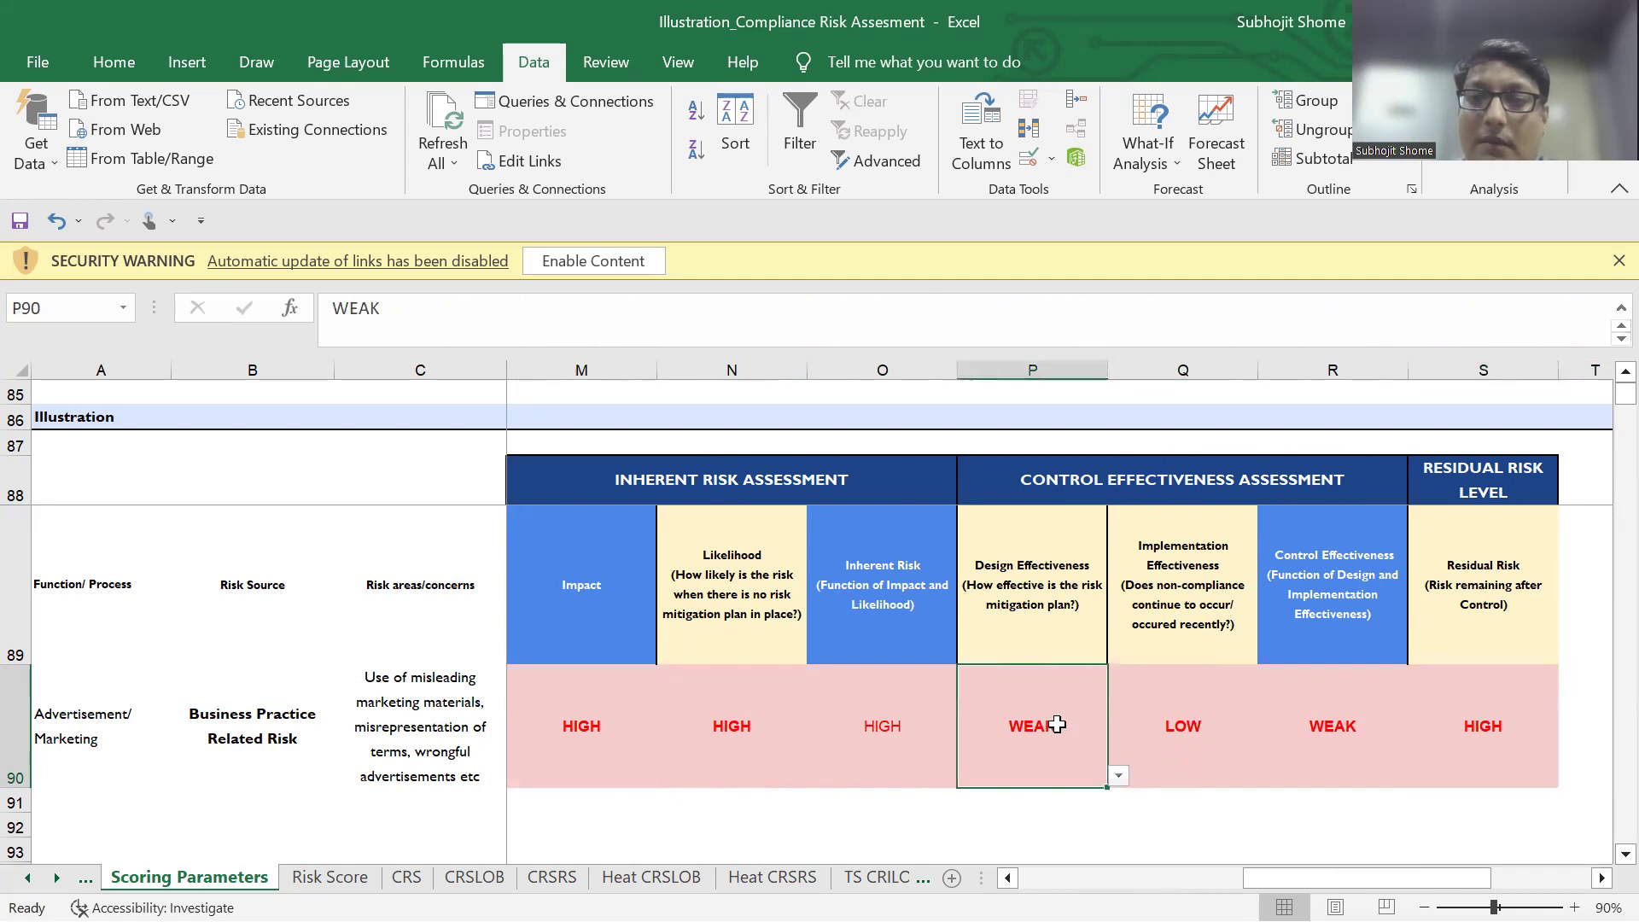
{"action": "left_click", "coordinate": [1119, 775]}
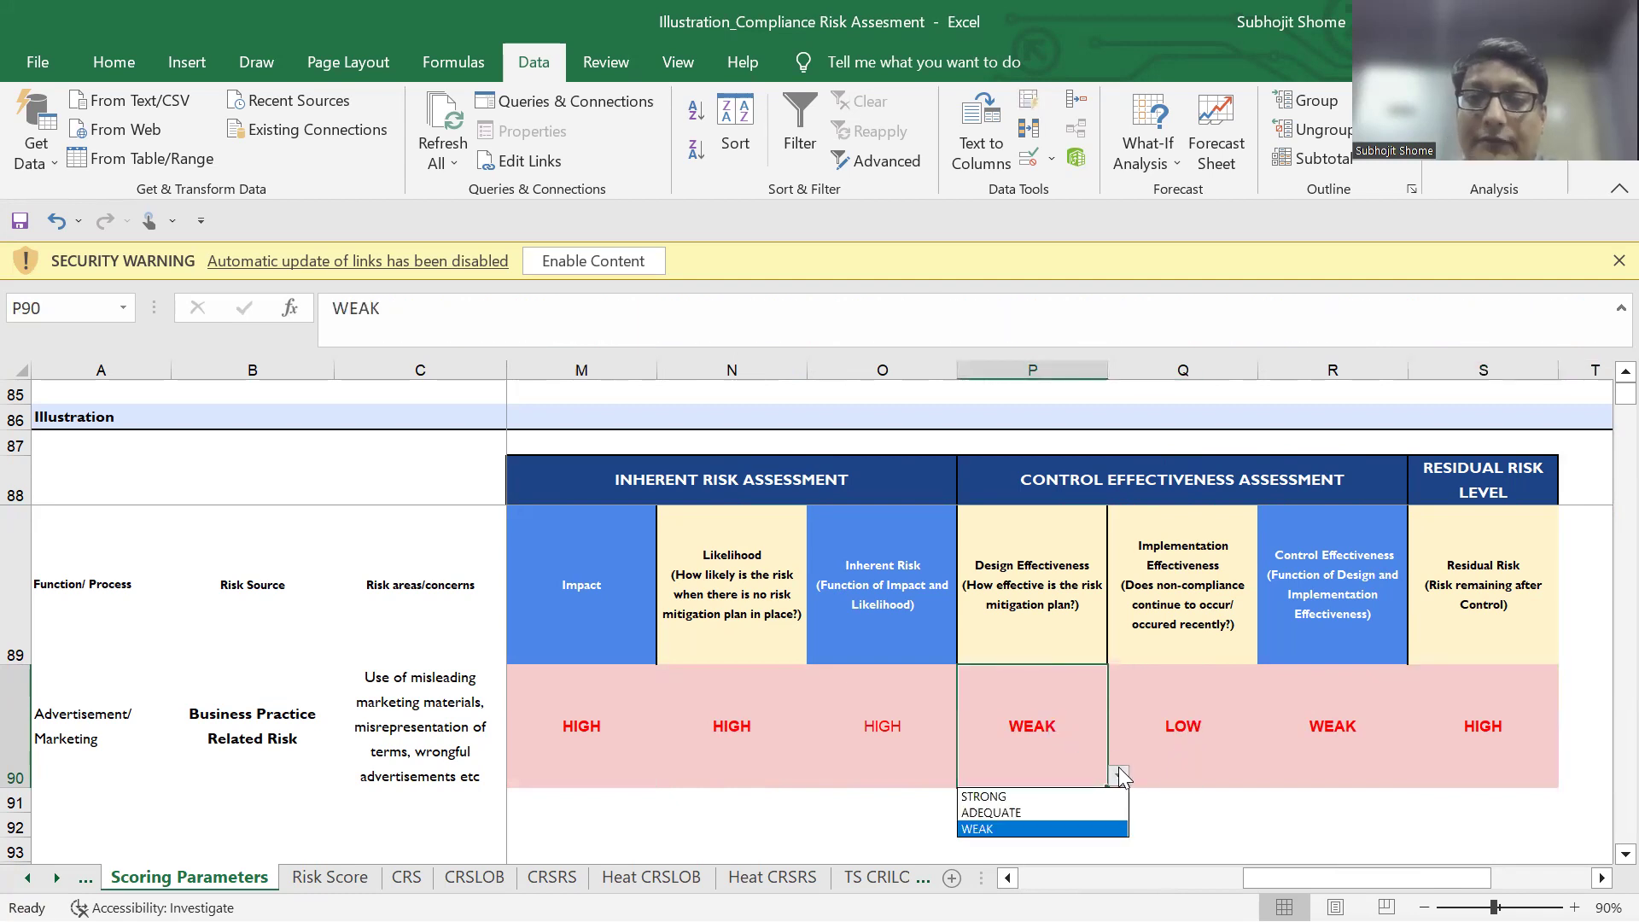
{"action": "left_click", "coordinate": [1040, 796]}
{"action": "left_click", "coordinate": [1187, 741]}
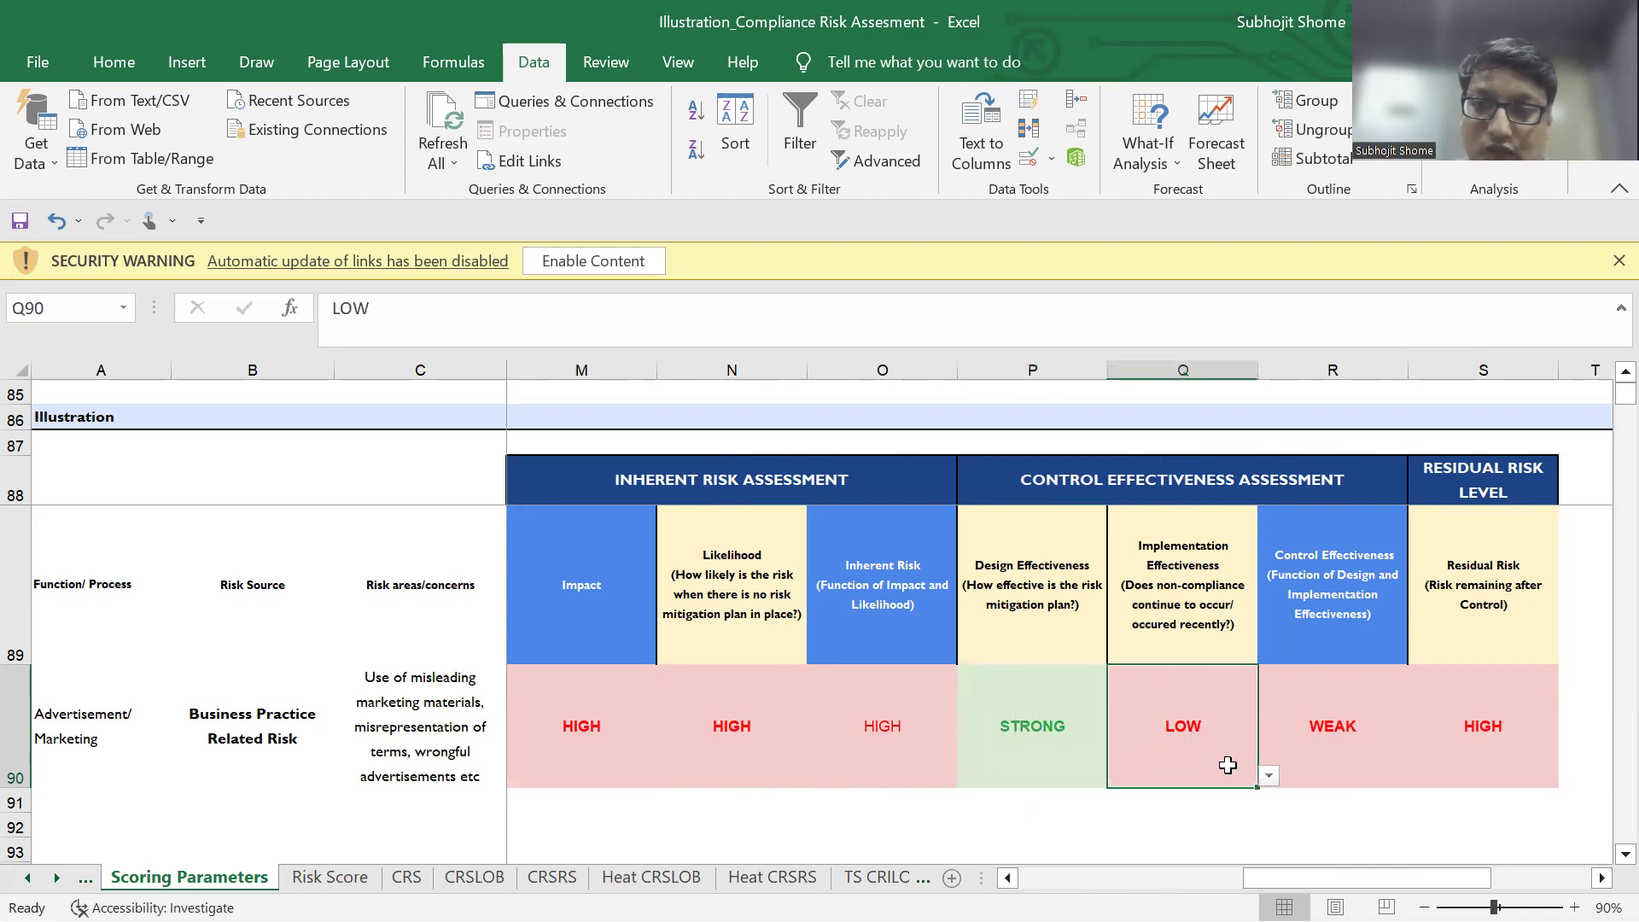
{"action": "left_click", "coordinate": [1269, 775]}
{"action": "left_click", "coordinate": [1149, 795]}
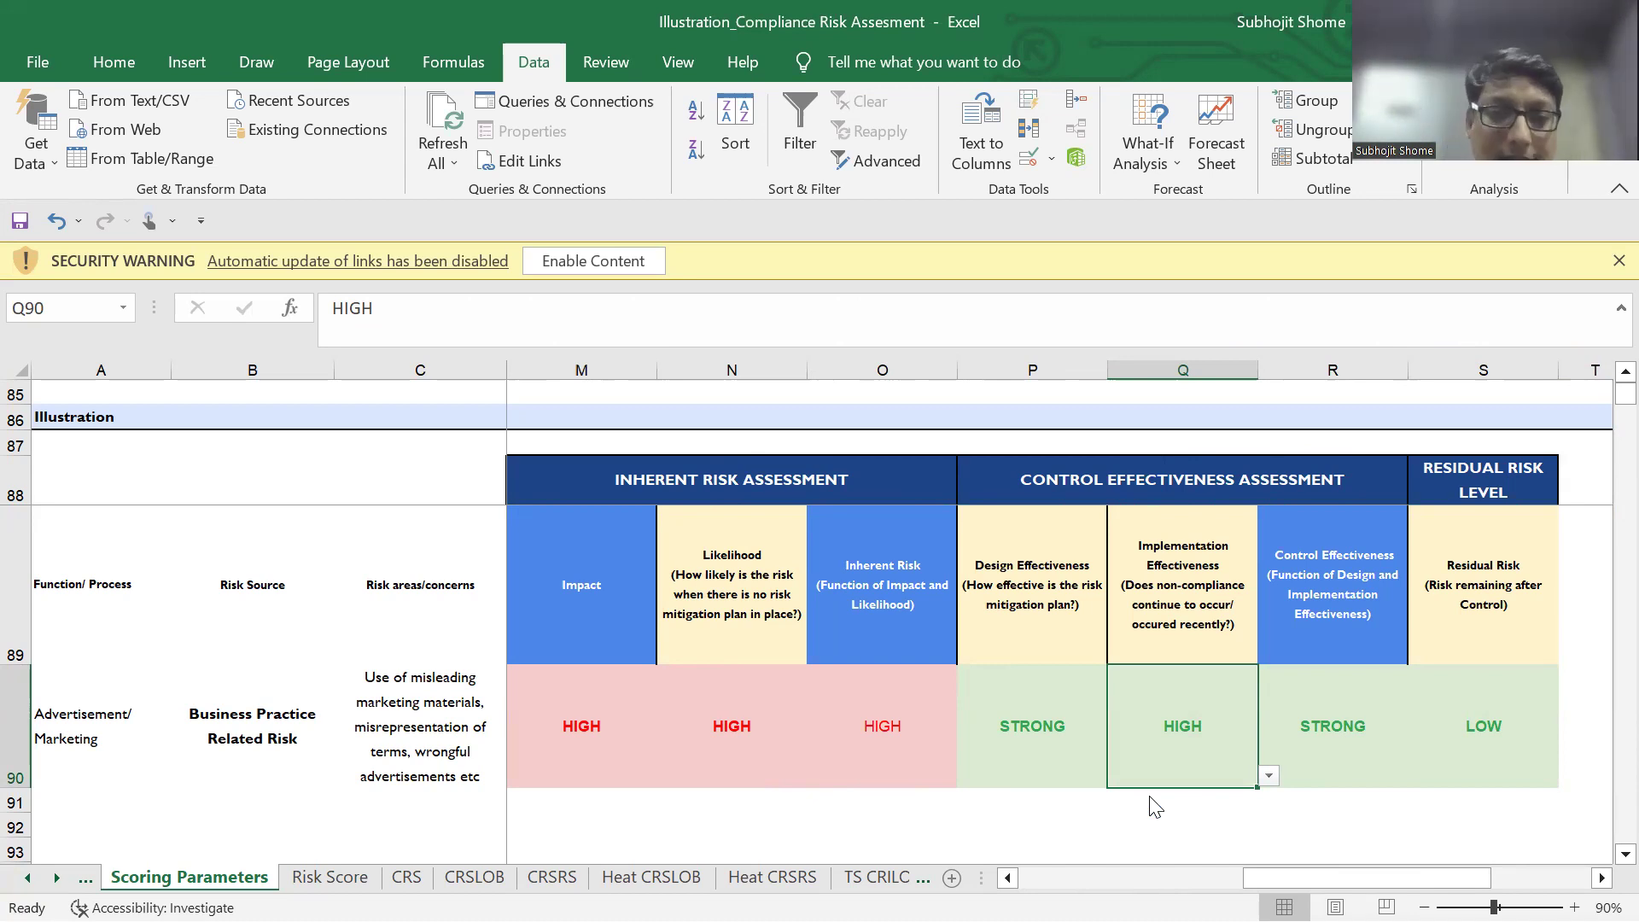
Review the Risk Score, CRS, CRSLOB and CRSRS sheets, ending with the heatmap and risk radar on Heat CRSLOB.
{"action": "left_click", "coordinate": [357, 877]}
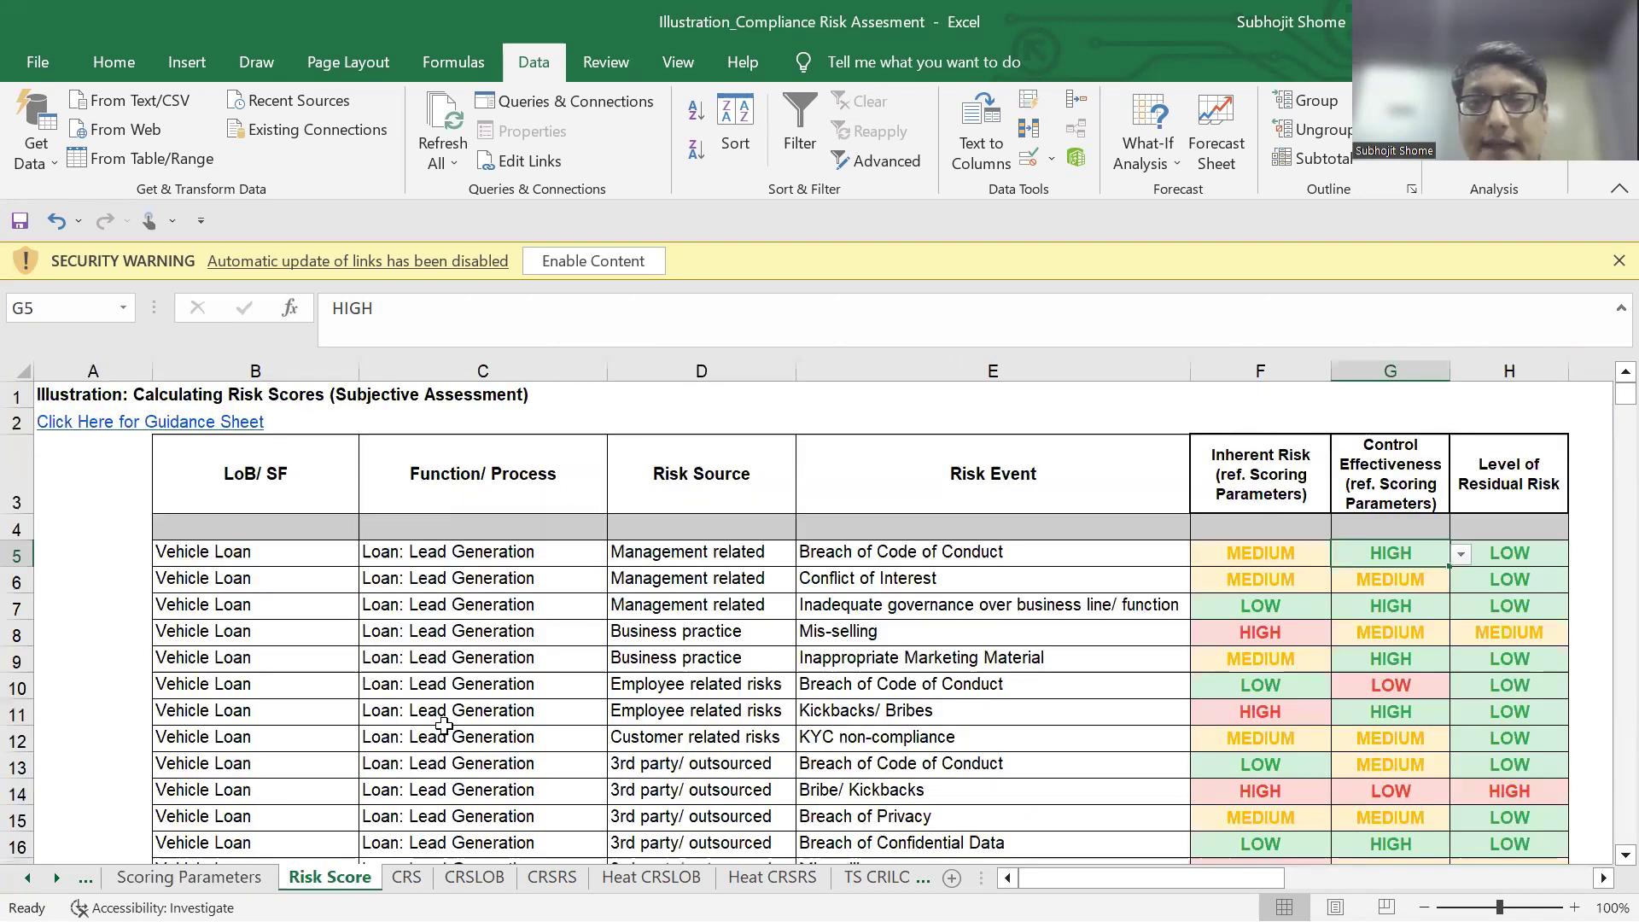
{"action": "scroll", "coordinate": [444, 726], "scroll_direction": "down", "scroll_amount": 3}
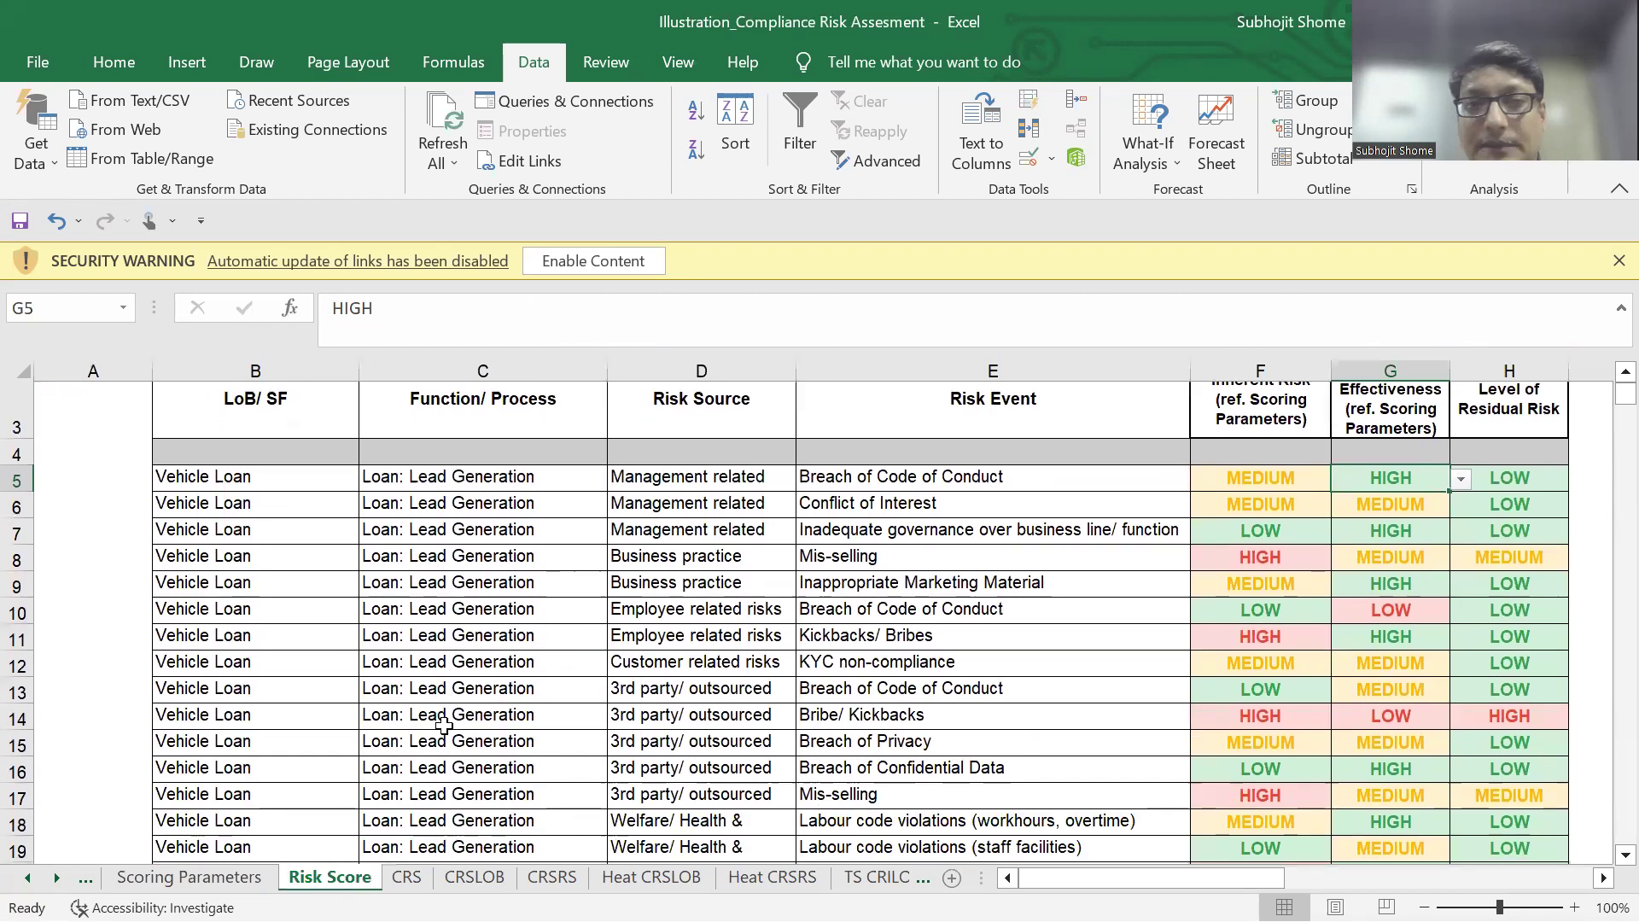
{"action": "scroll", "coordinate": [444, 726], "scroll_direction": "down", "scroll_amount": 2}
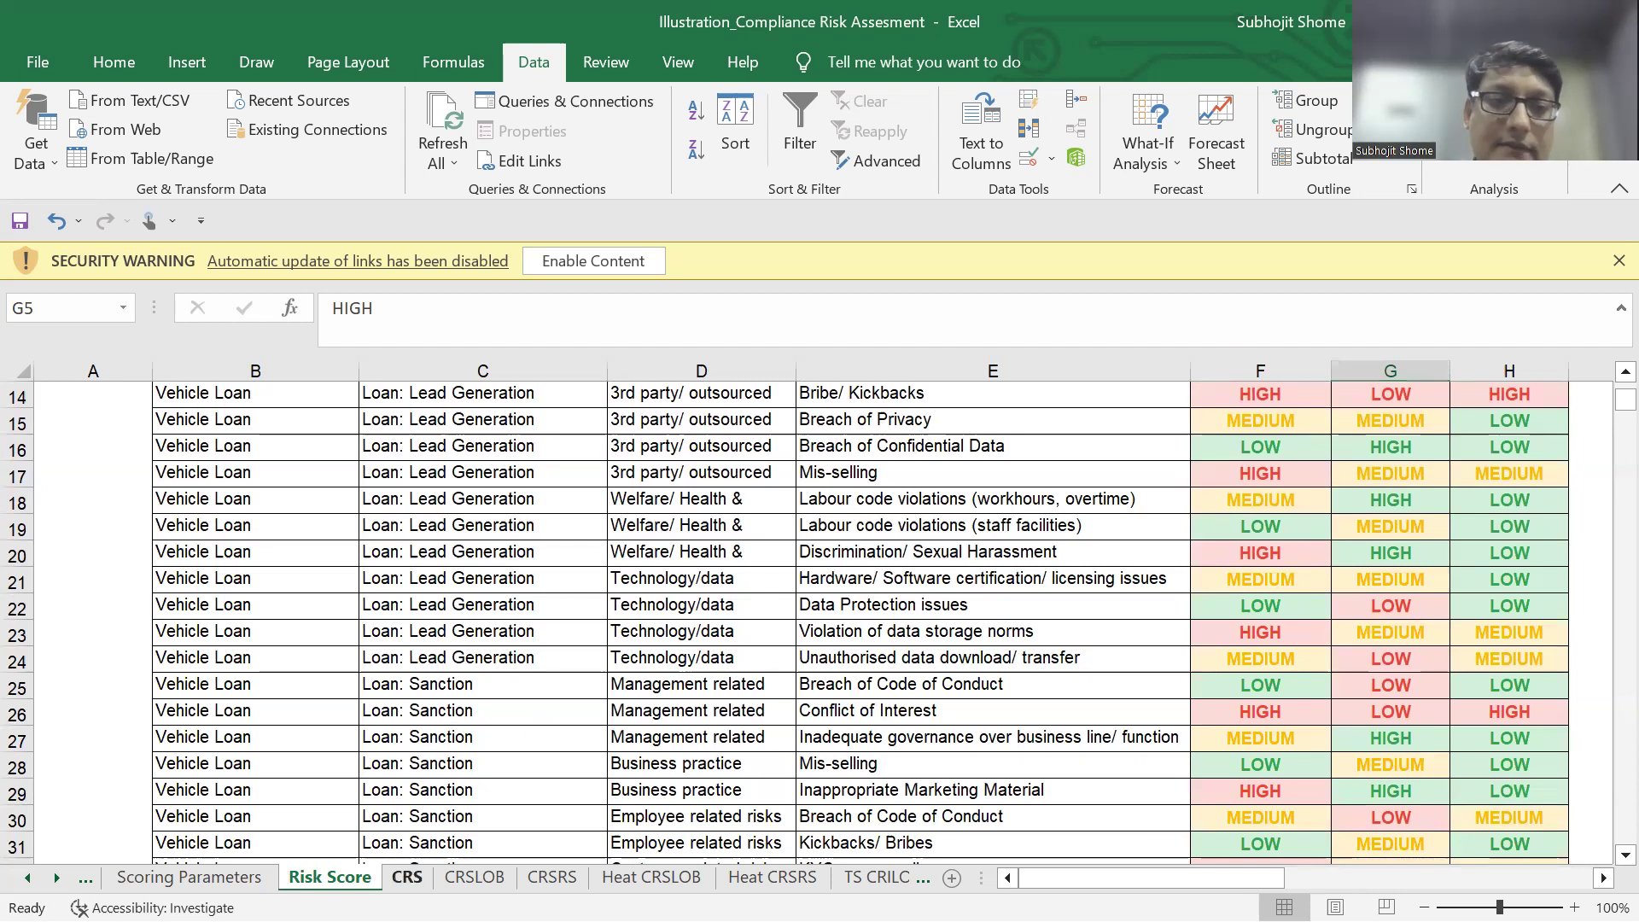
{"action": "left_click", "coordinate": [406, 876]}
{"action": "scroll", "coordinate": [441, 809], "scroll_direction": "down", "scroll_amount": 2}
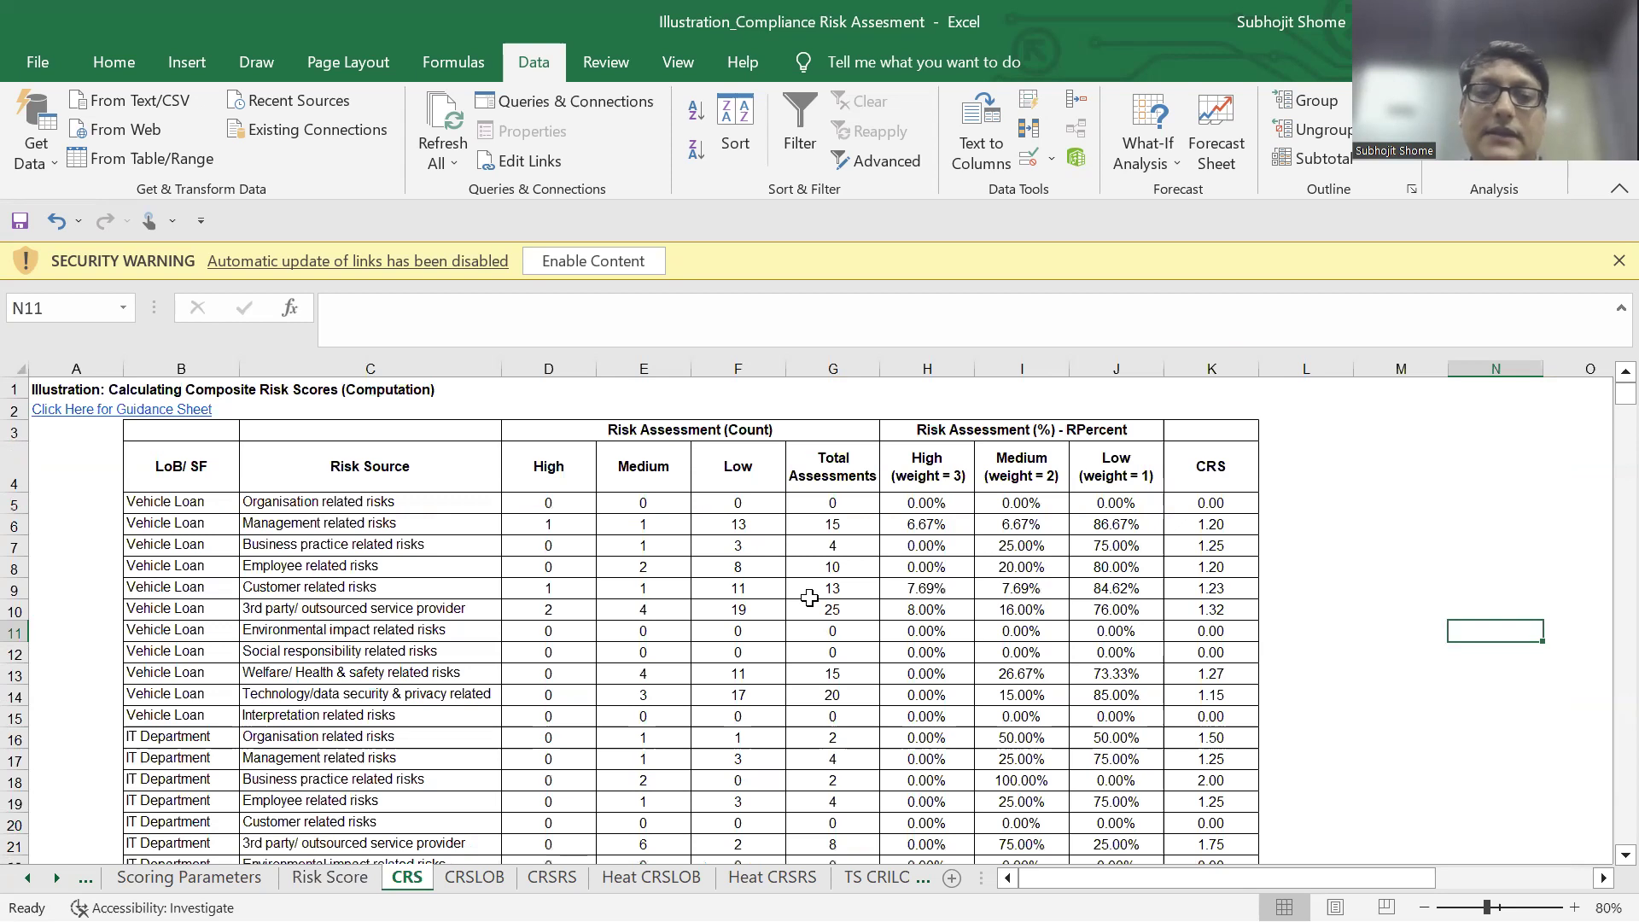
{"action": "left_click", "coordinate": [473, 876]}
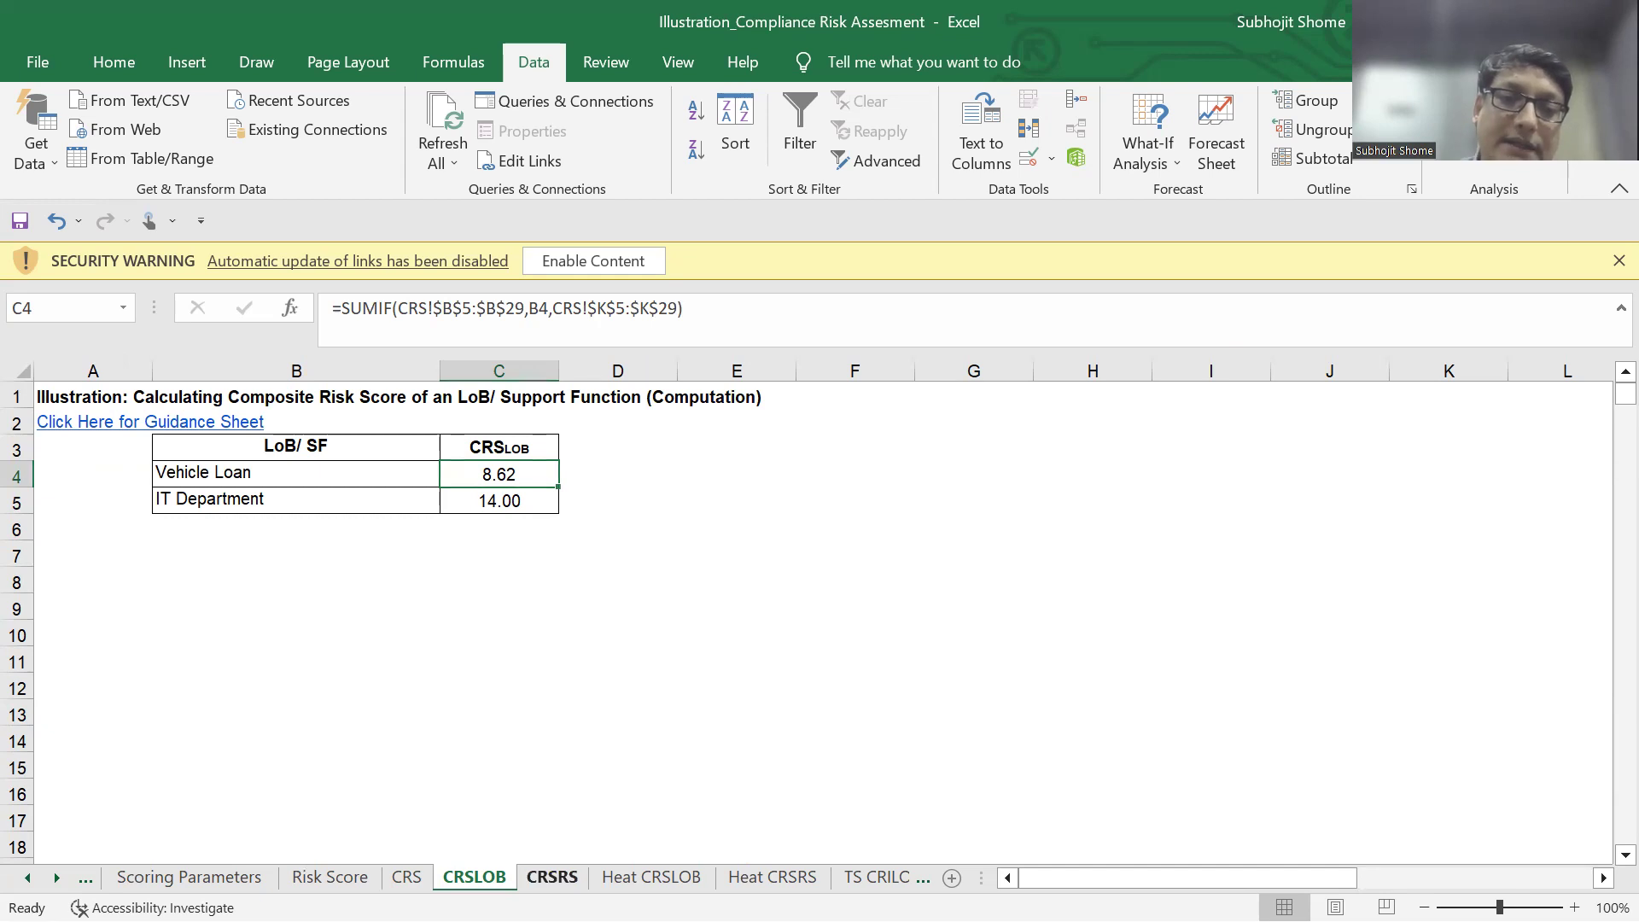
{"action": "left_click", "coordinate": [553, 876]}
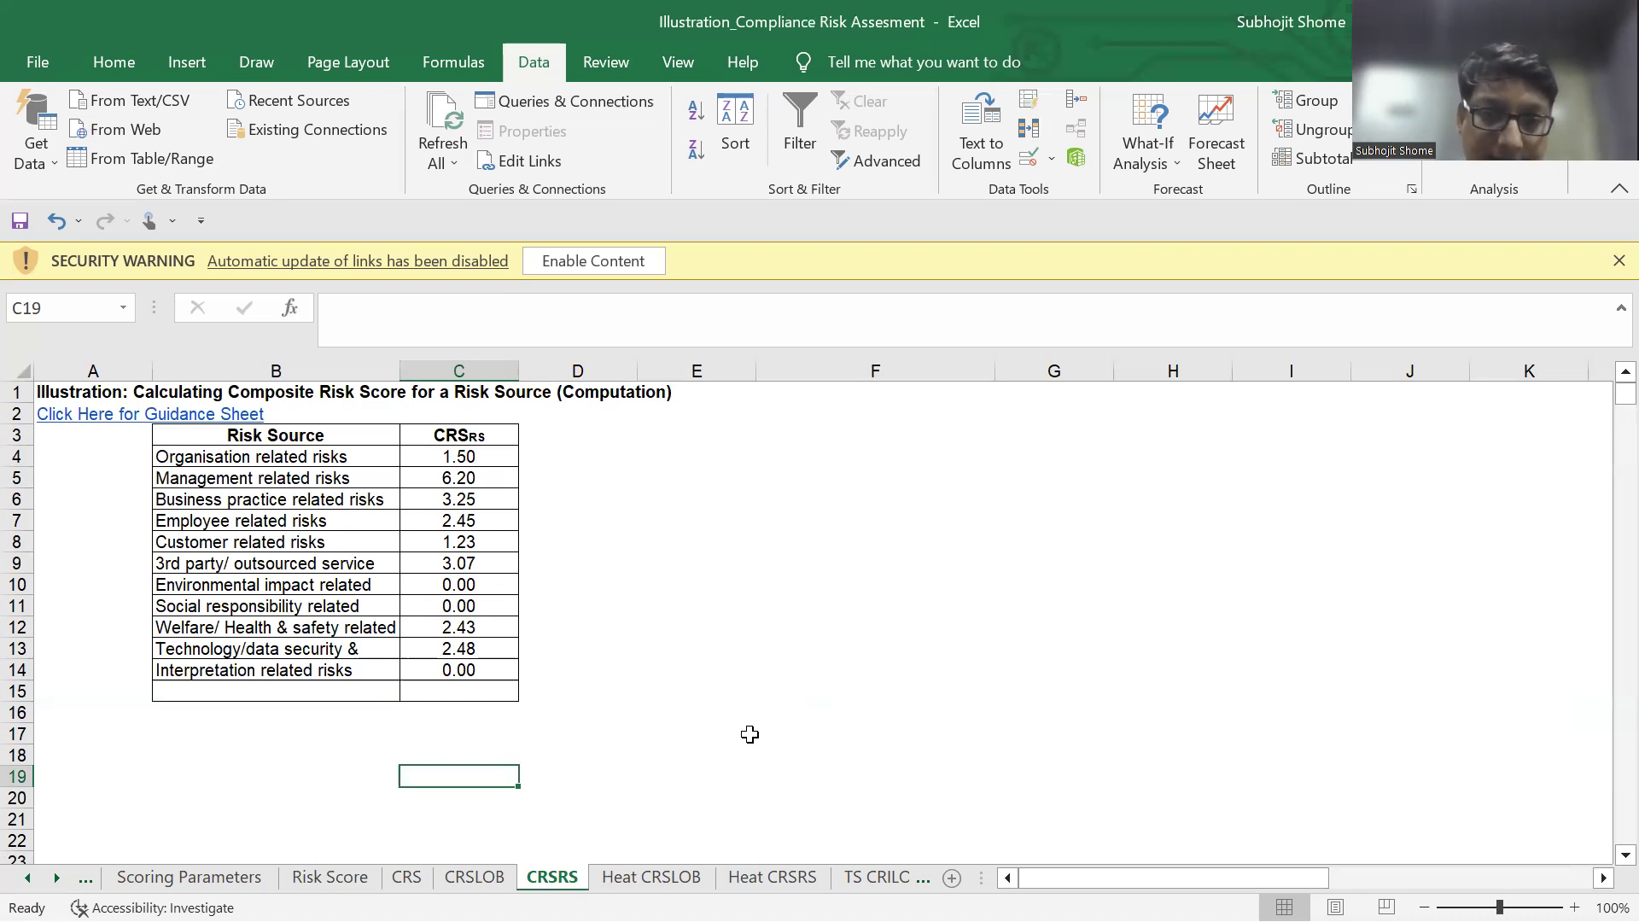
{"action": "left_click", "coordinate": [651, 879]}
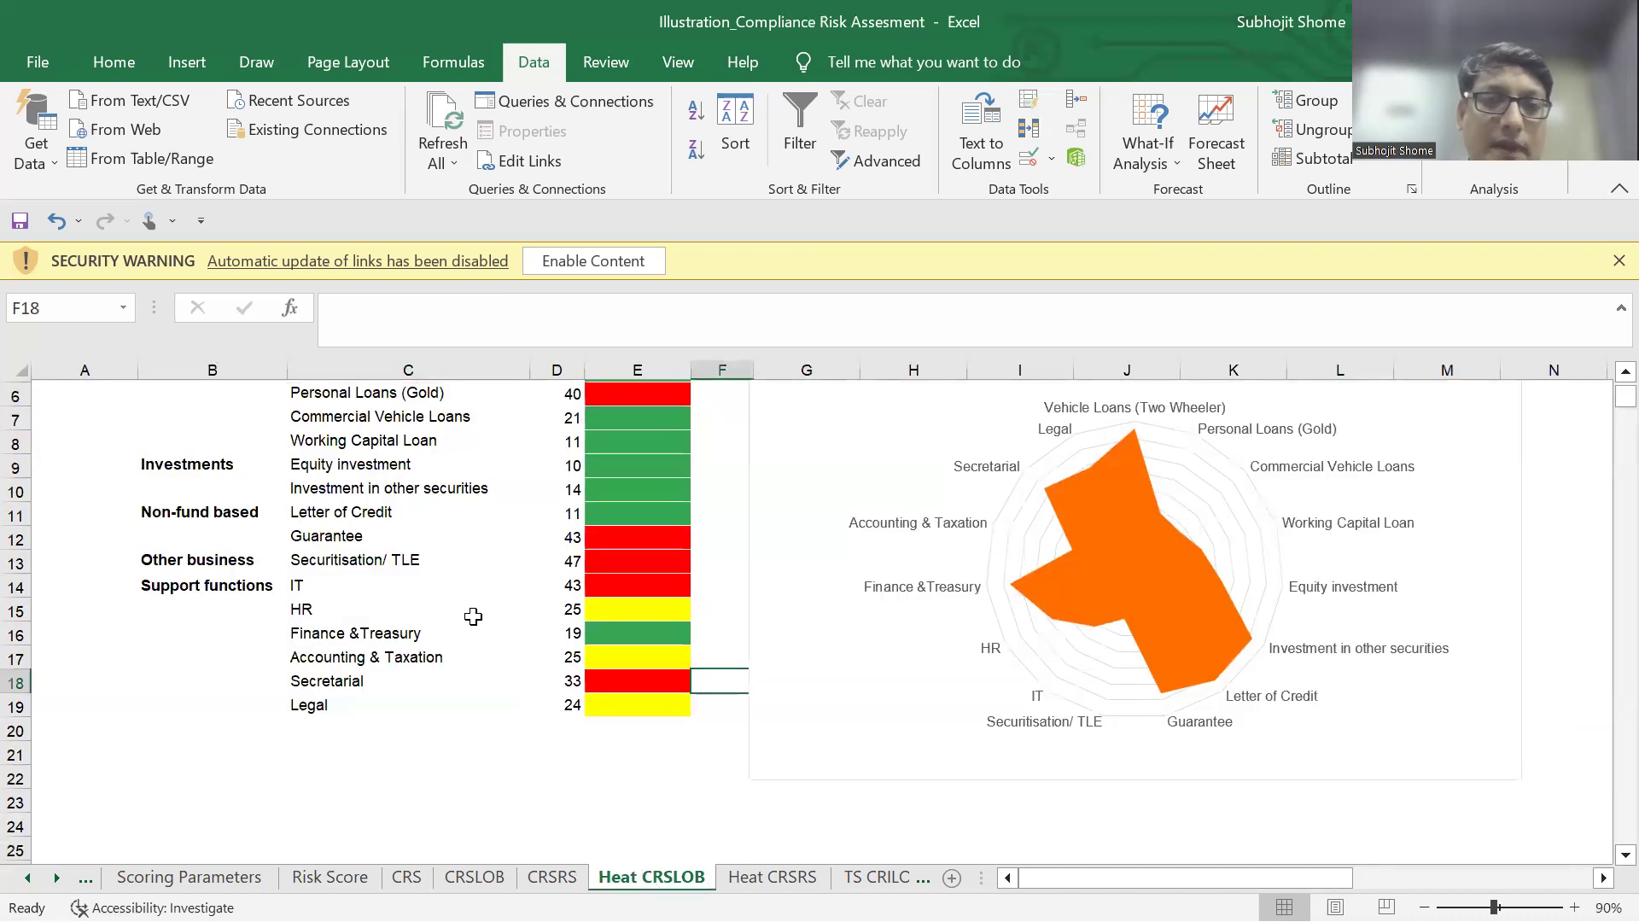
{"action": "scroll", "coordinate": [473, 616], "scroll_direction": "up", "scroll_amount": 1}
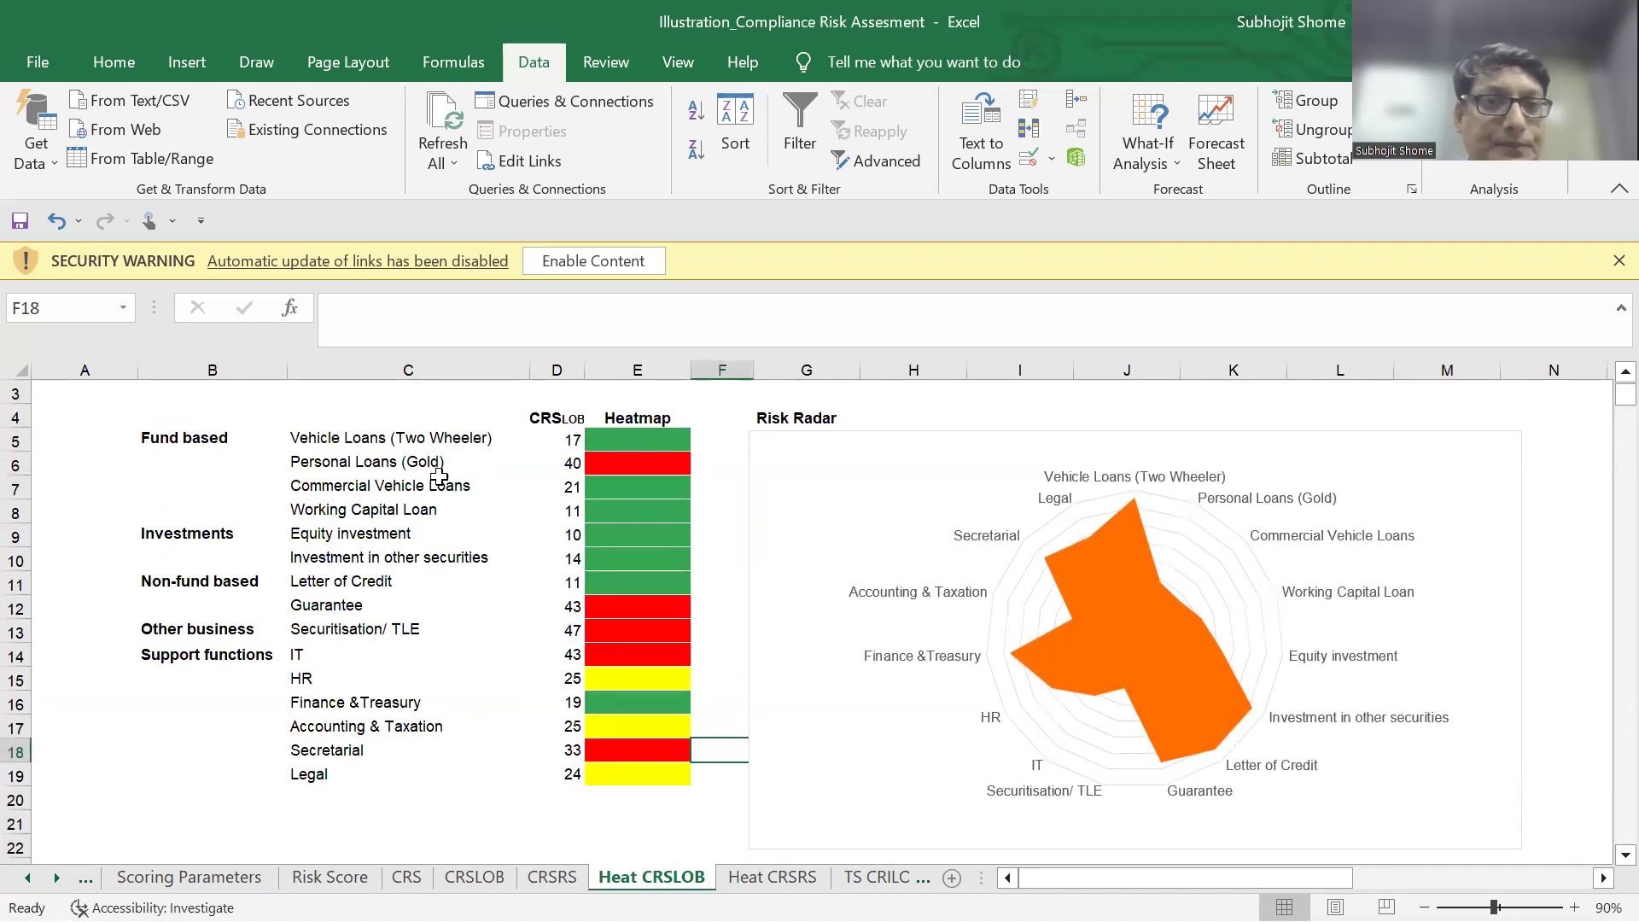
Inspect the CRSLOB score formula in D5, the heatmap formula in E6 and the risk radar chart.
{"action": "left_click", "coordinate": [560, 440]}
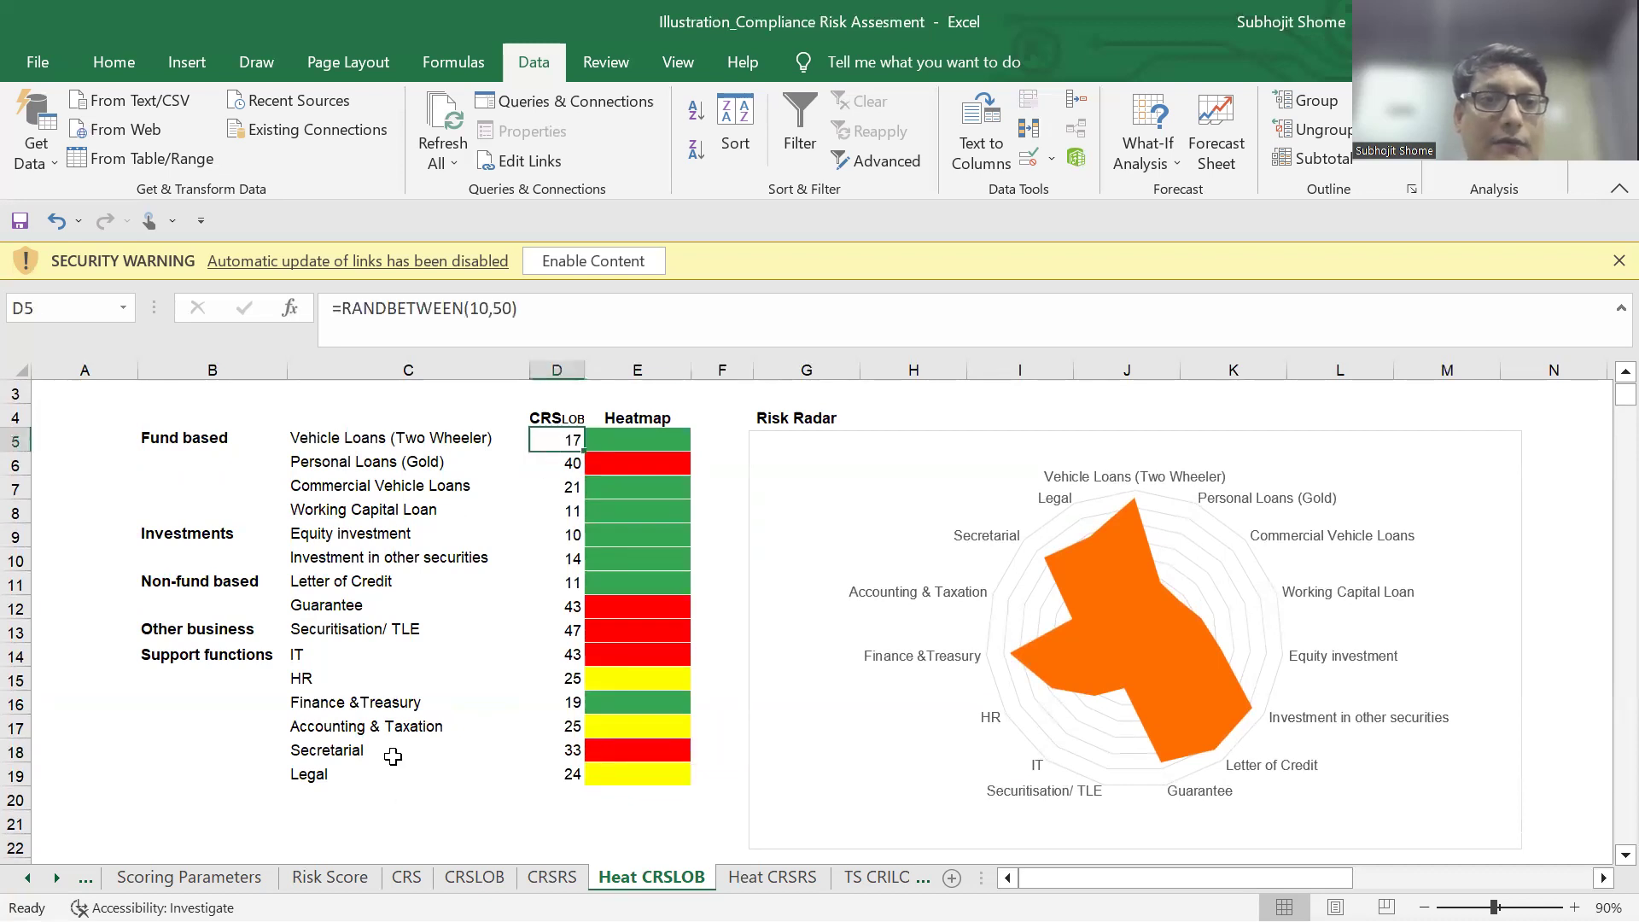
{"action": "left_click", "coordinate": [676, 464]}
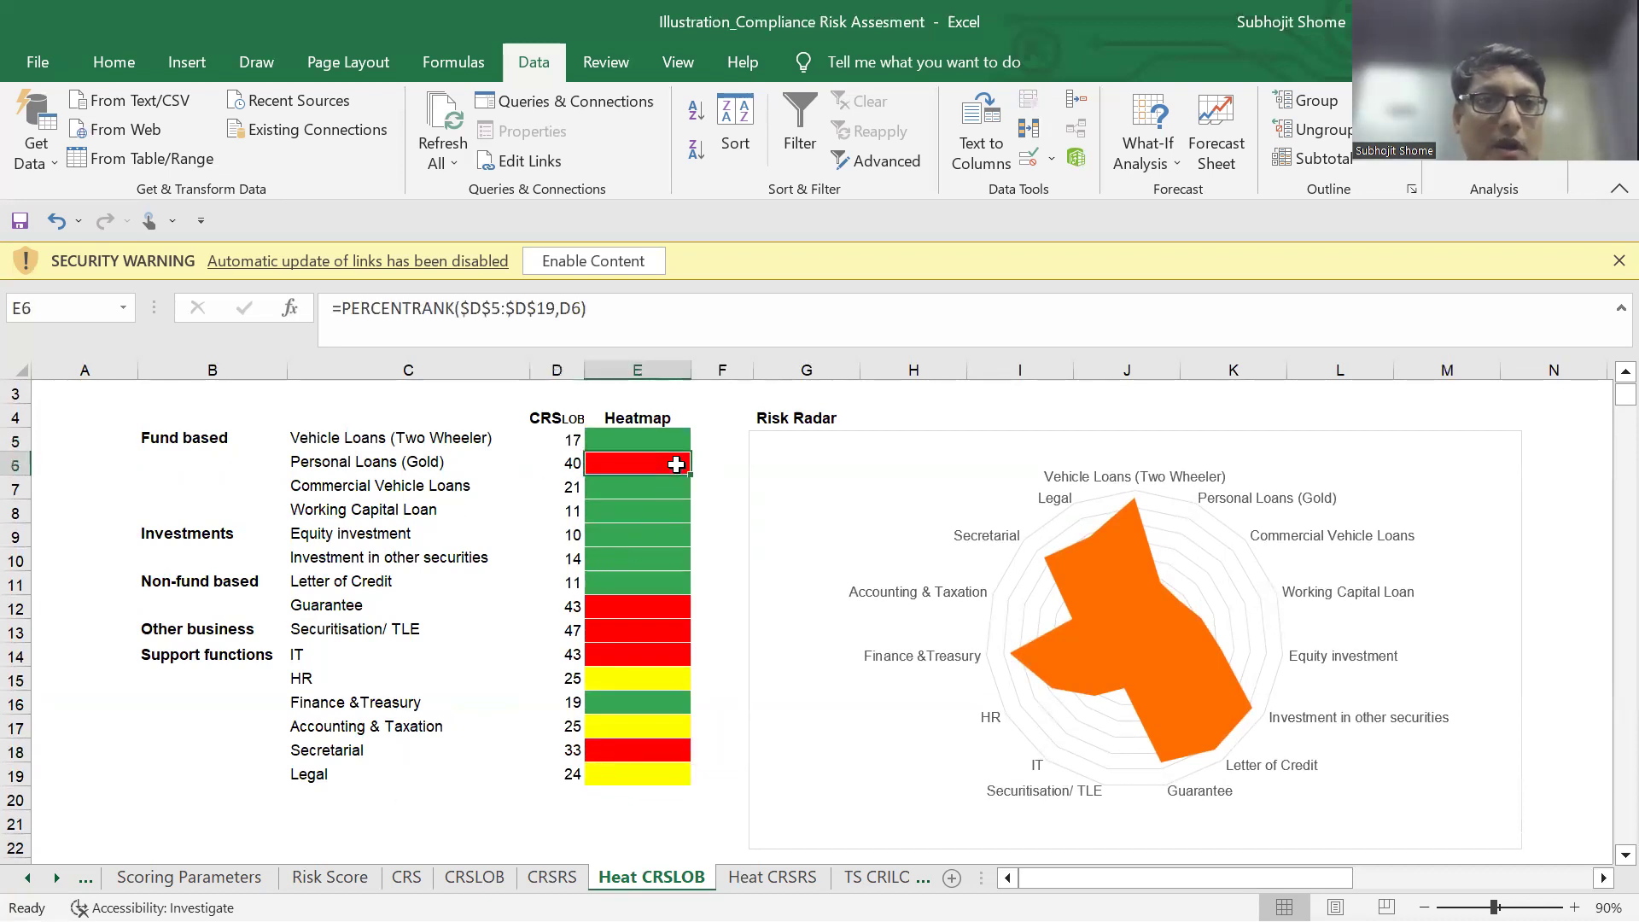
{"action": "left_click", "coordinate": [226, 408]}
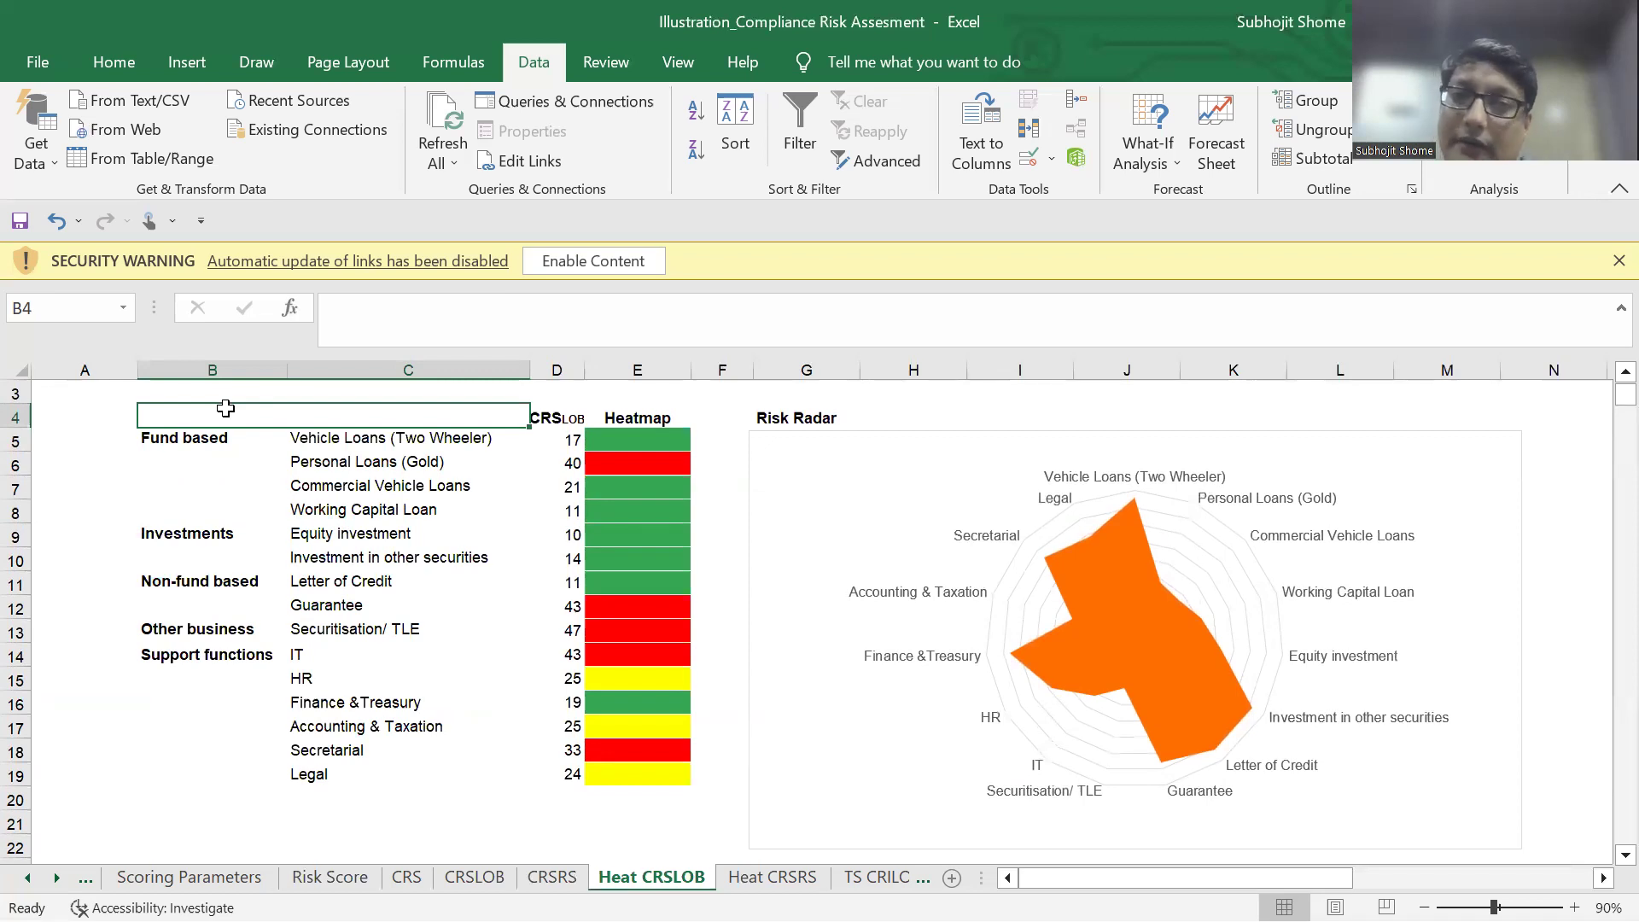
{"action": "left_click", "coordinate": [781, 516]}
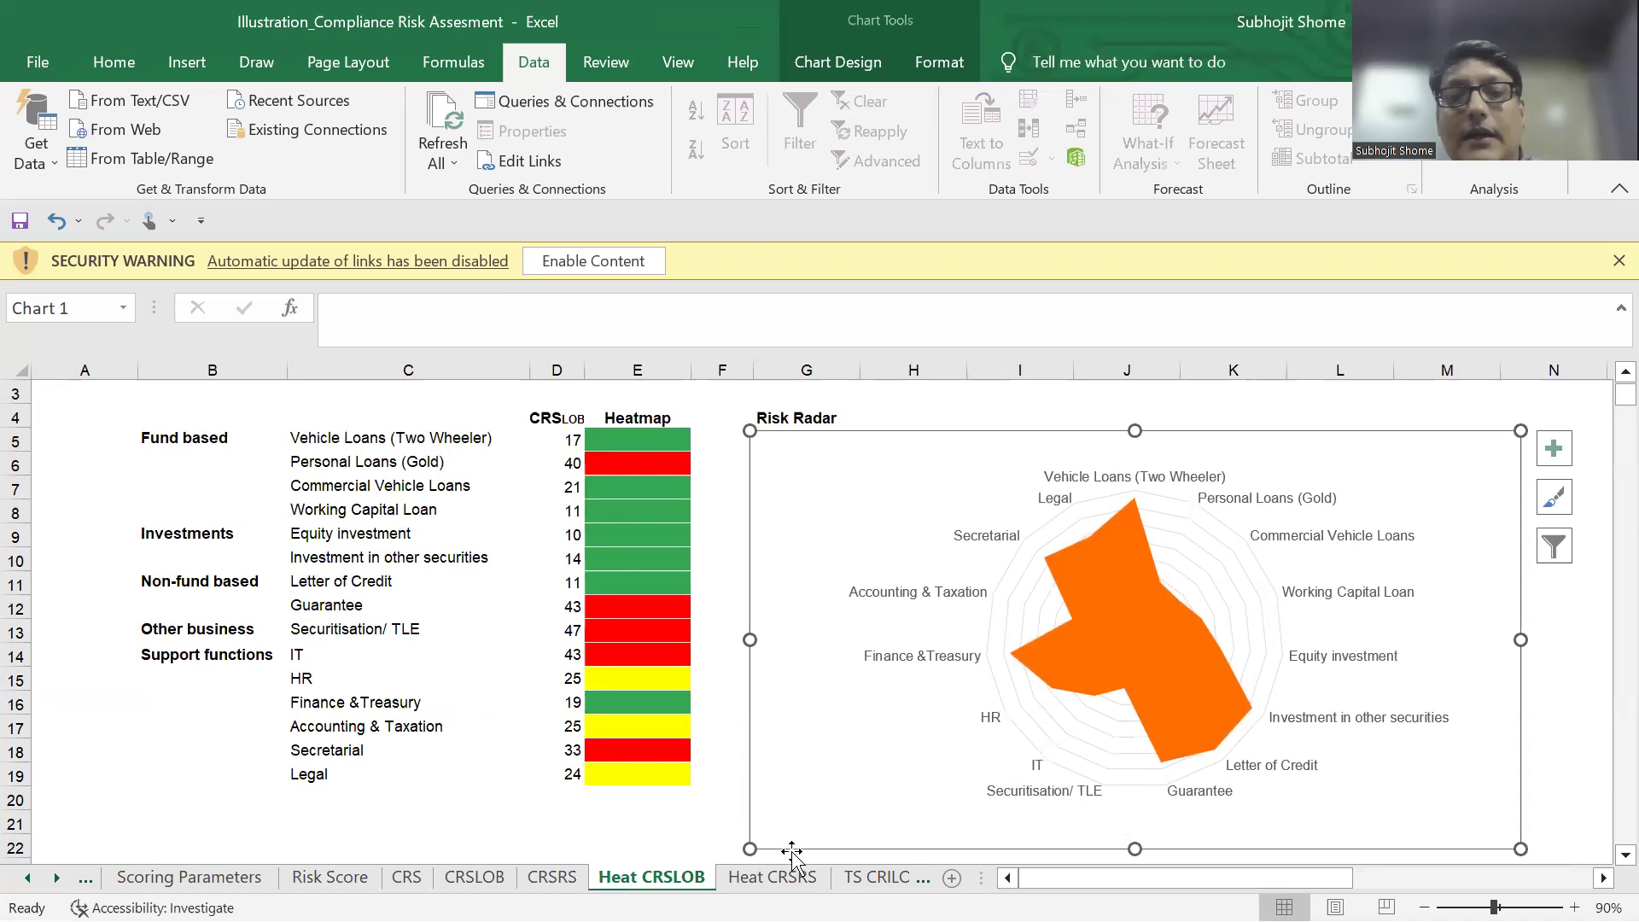
Review the risk source heatmap and radar on Heat CRSRS, and the risk score timeseries chart on TS CRILOB.
{"action": "left_click", "coordinate": [794, 880]}
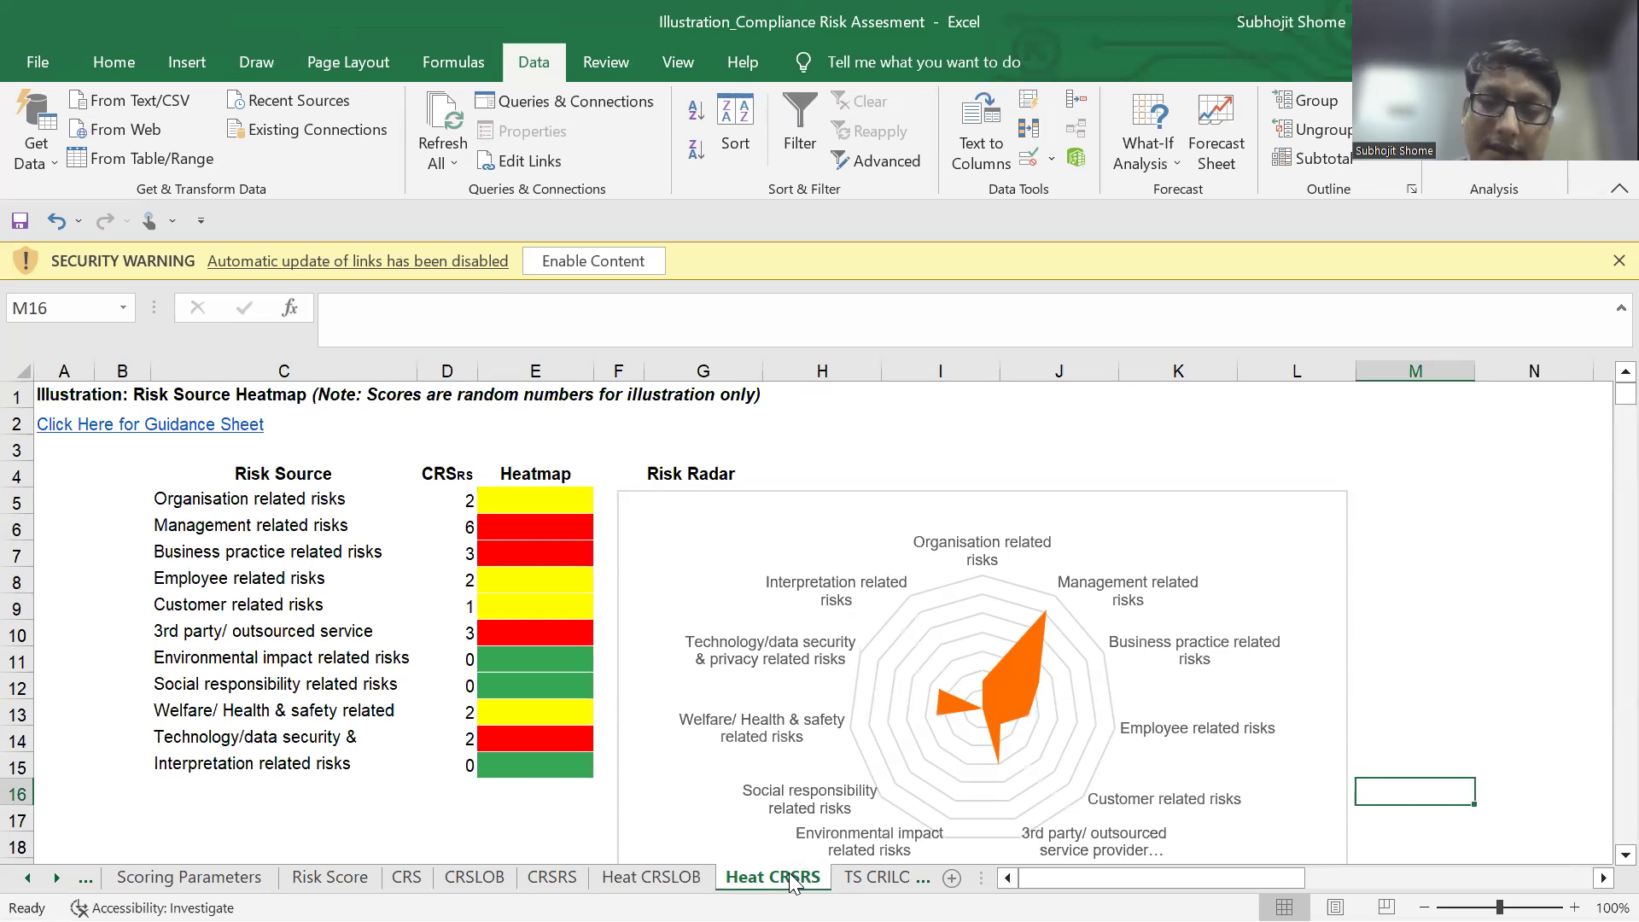
{"action": "left_click", "coordinate": [854, 878]}
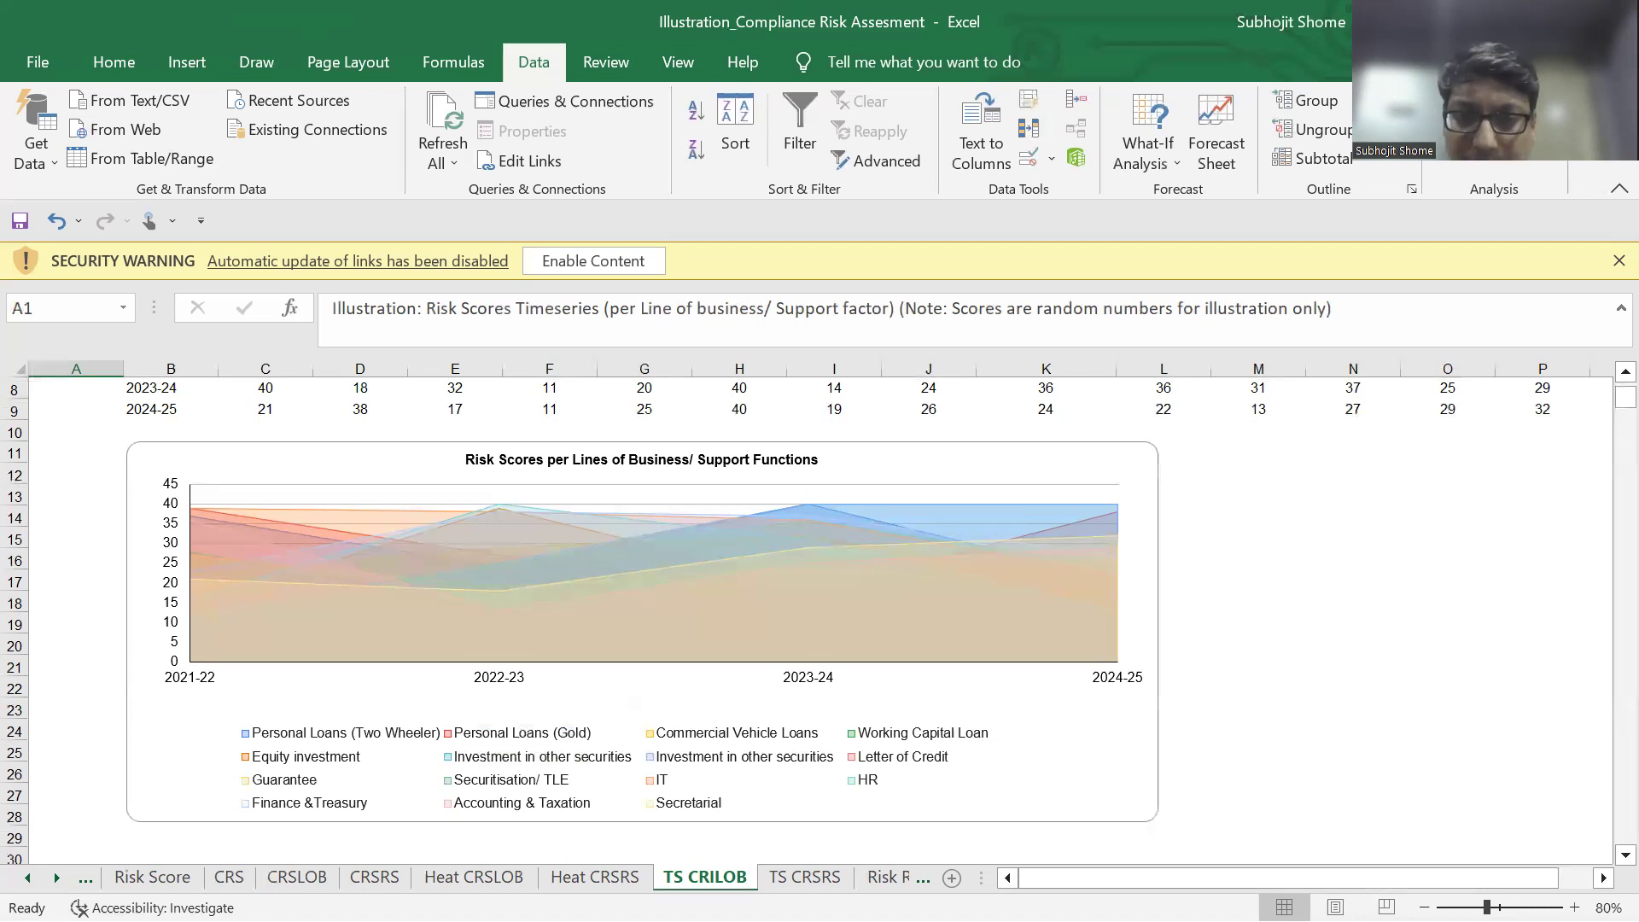
Examine the Risk Report sheet from its header and Executive Summary through both compliance risk radars and their commentary boxes.
{"action": "left_click", "coordinate": [888, 877]}
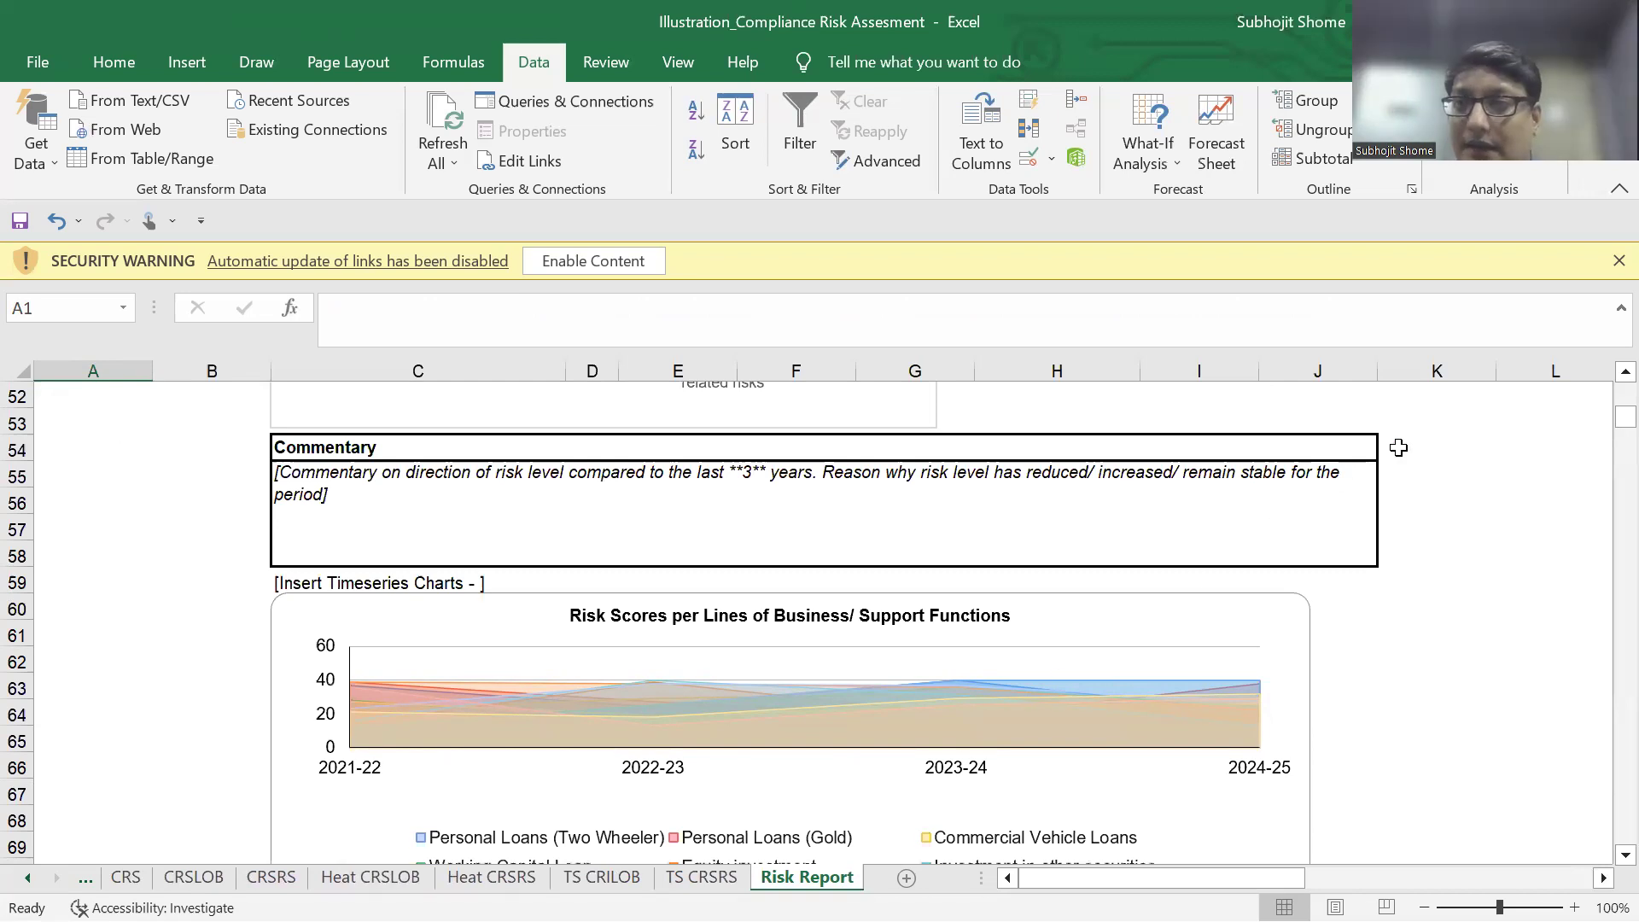
{"action": "left_click_drag", "start_coordinate": [1599, 424], "coordinate": [1600, 394]}
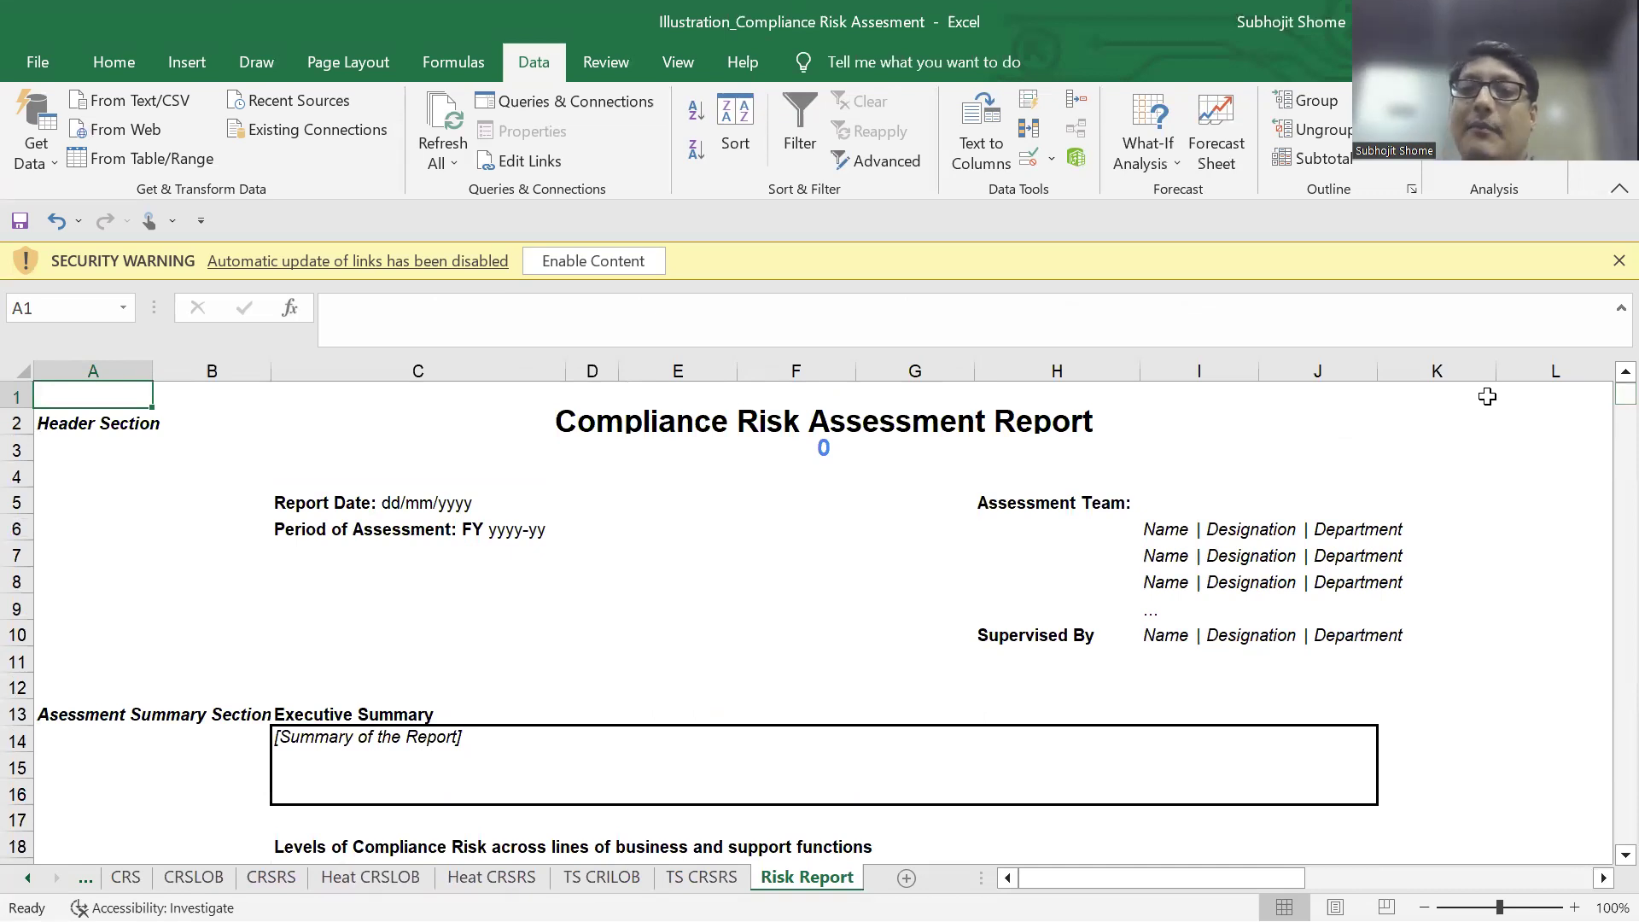
{"action": "scroll", "coordinate": [1482, 567], "scroll_direction": "down", "scroll_amount": 2}
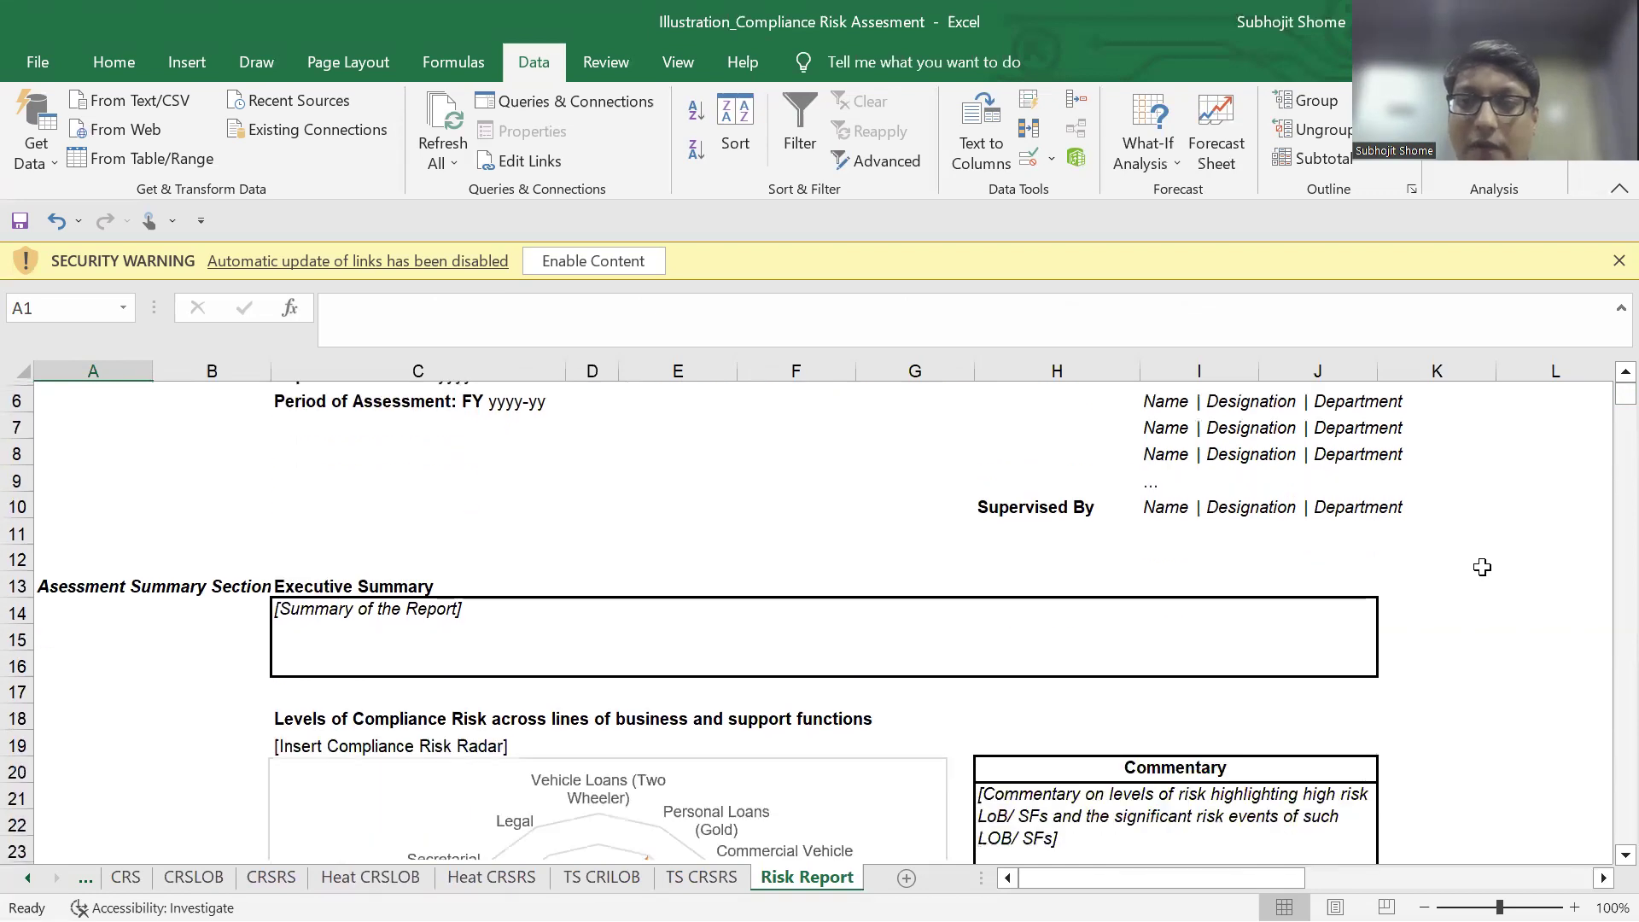
{"action": "scroll", "coordinate": [1482, 567], "scroll_direction": "down", "scroll_amount": 2}
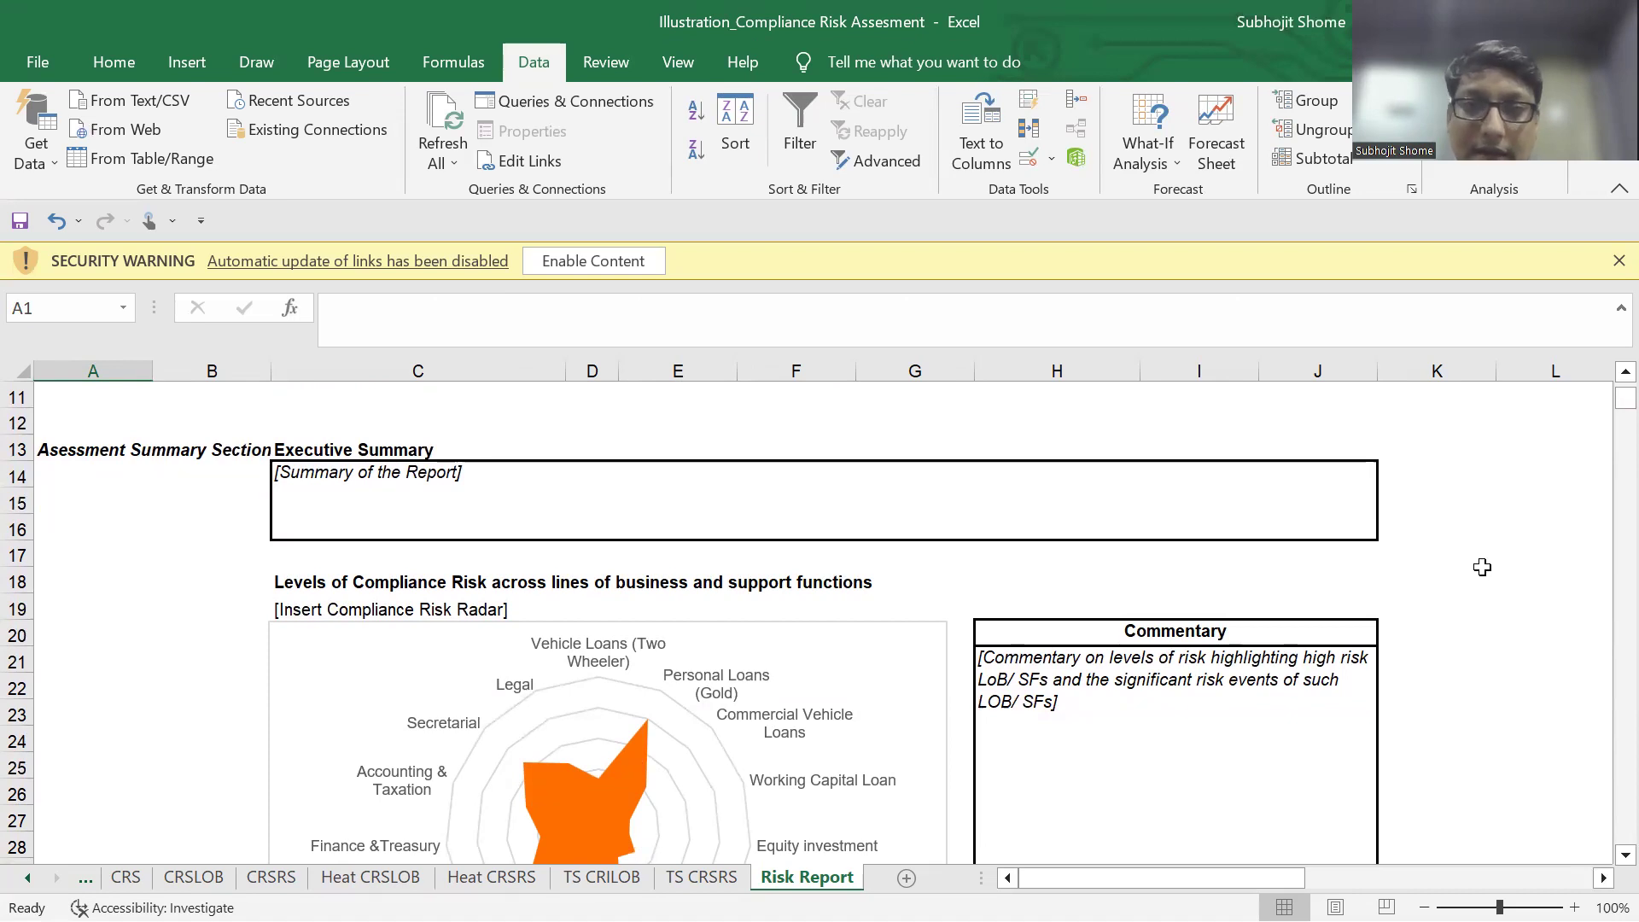
{"action": "scroll", "coordinate": [1482, 567], "scroll_direction": "down", "scroll_amount": 2}
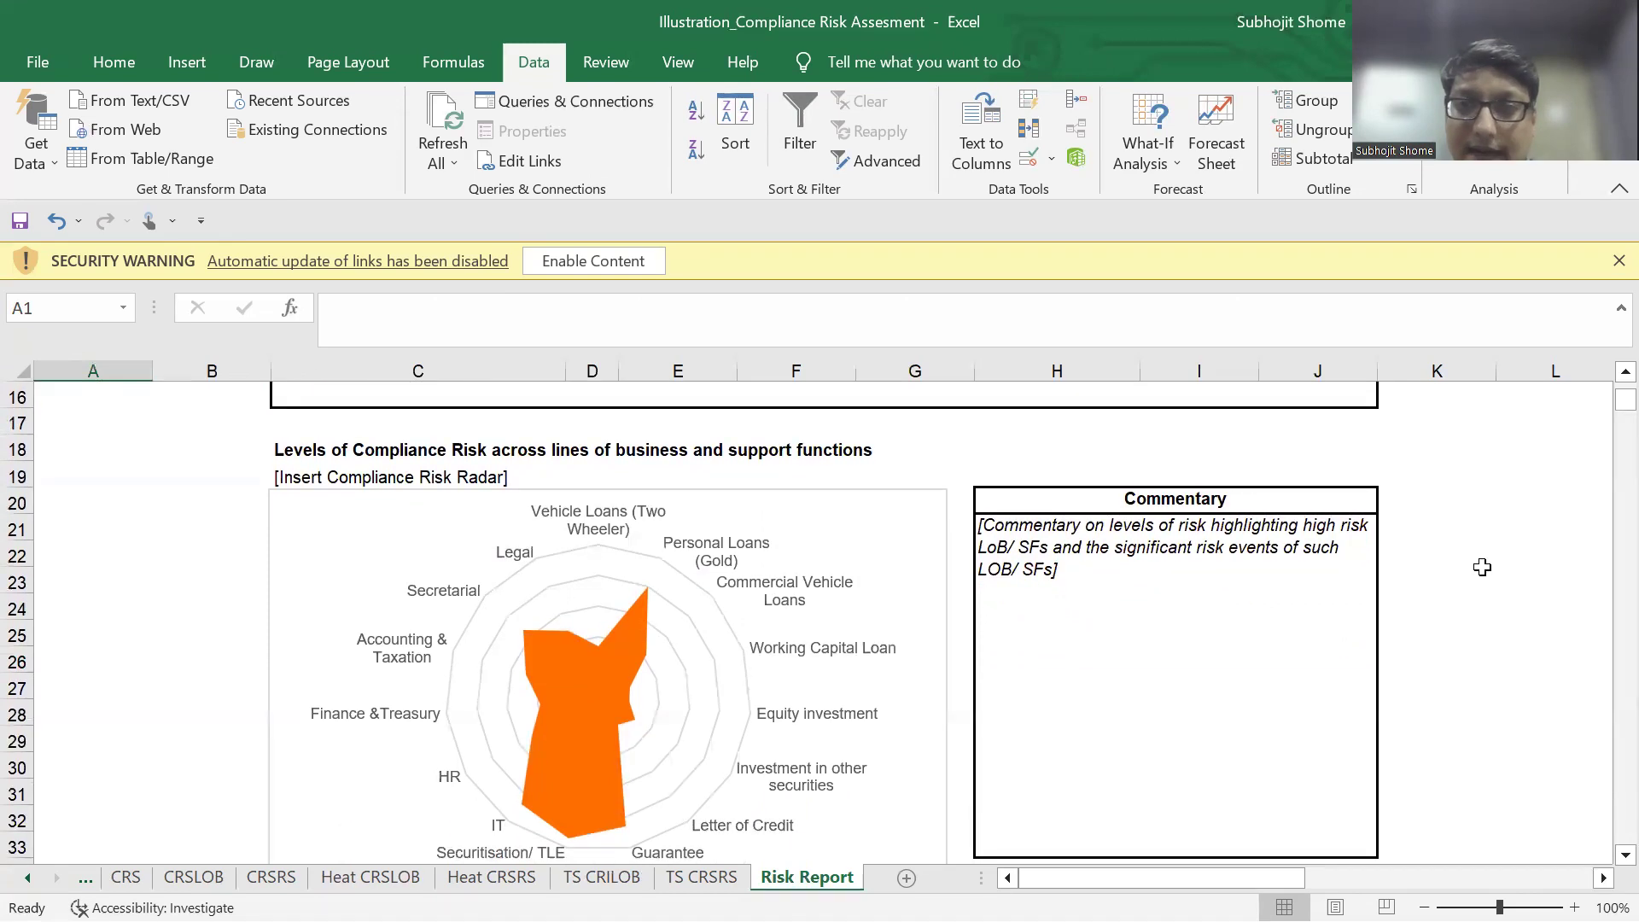
{"action": "scroll", "coordinate": [1482, 567], "scroll_direction": "down", "scroll_amount": 1}
{"action": "scroll", "coordinate": [1482, 567], "scroll_direction": "down", "scroll_amount": 3}
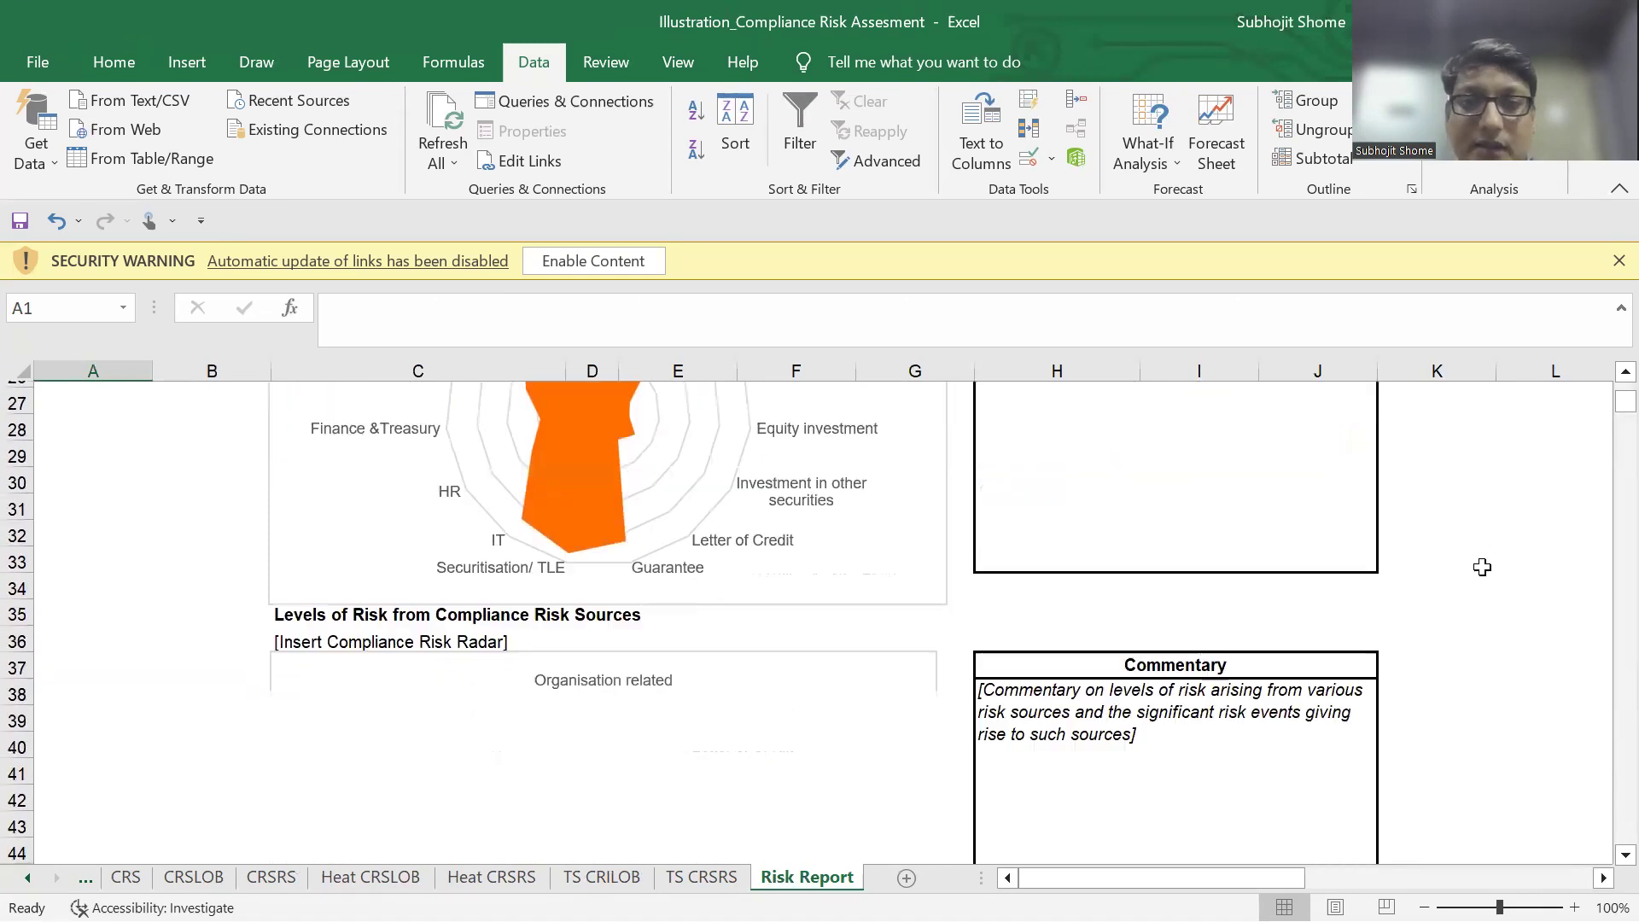
{"action": "scroll", "coordinate": [1482, 567], "scroll_direction": "down", "scroll_amount": 3}
{"action": "scroll", "coordinate": [1482, 567], "scroll_direction": "down", "scroll_amount": 3}
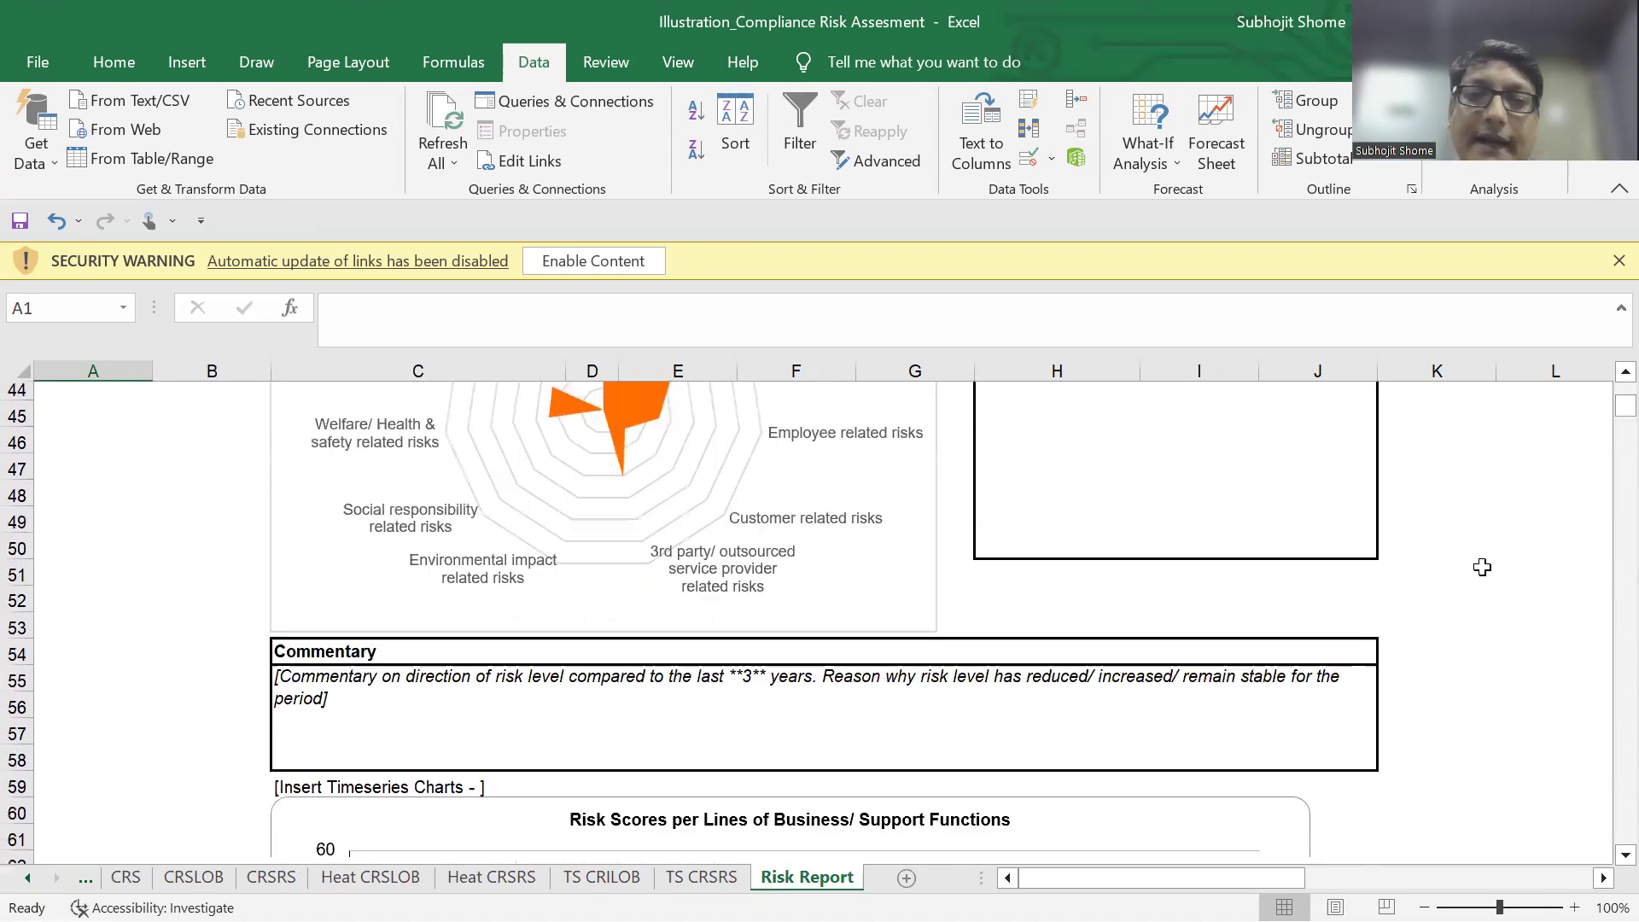
Examine the report's timeseries charts for lines of business and risk sources, down to the start of the Assessment Details Section.
{"action": "scroll", "coordinate": [1482, 567], "scroll_direction": "down", "scroll_amount": 2}
{"action": "scroll", "coordinate": [1482, 567], "scroll_direction": "down", "scroll_amount": 1}
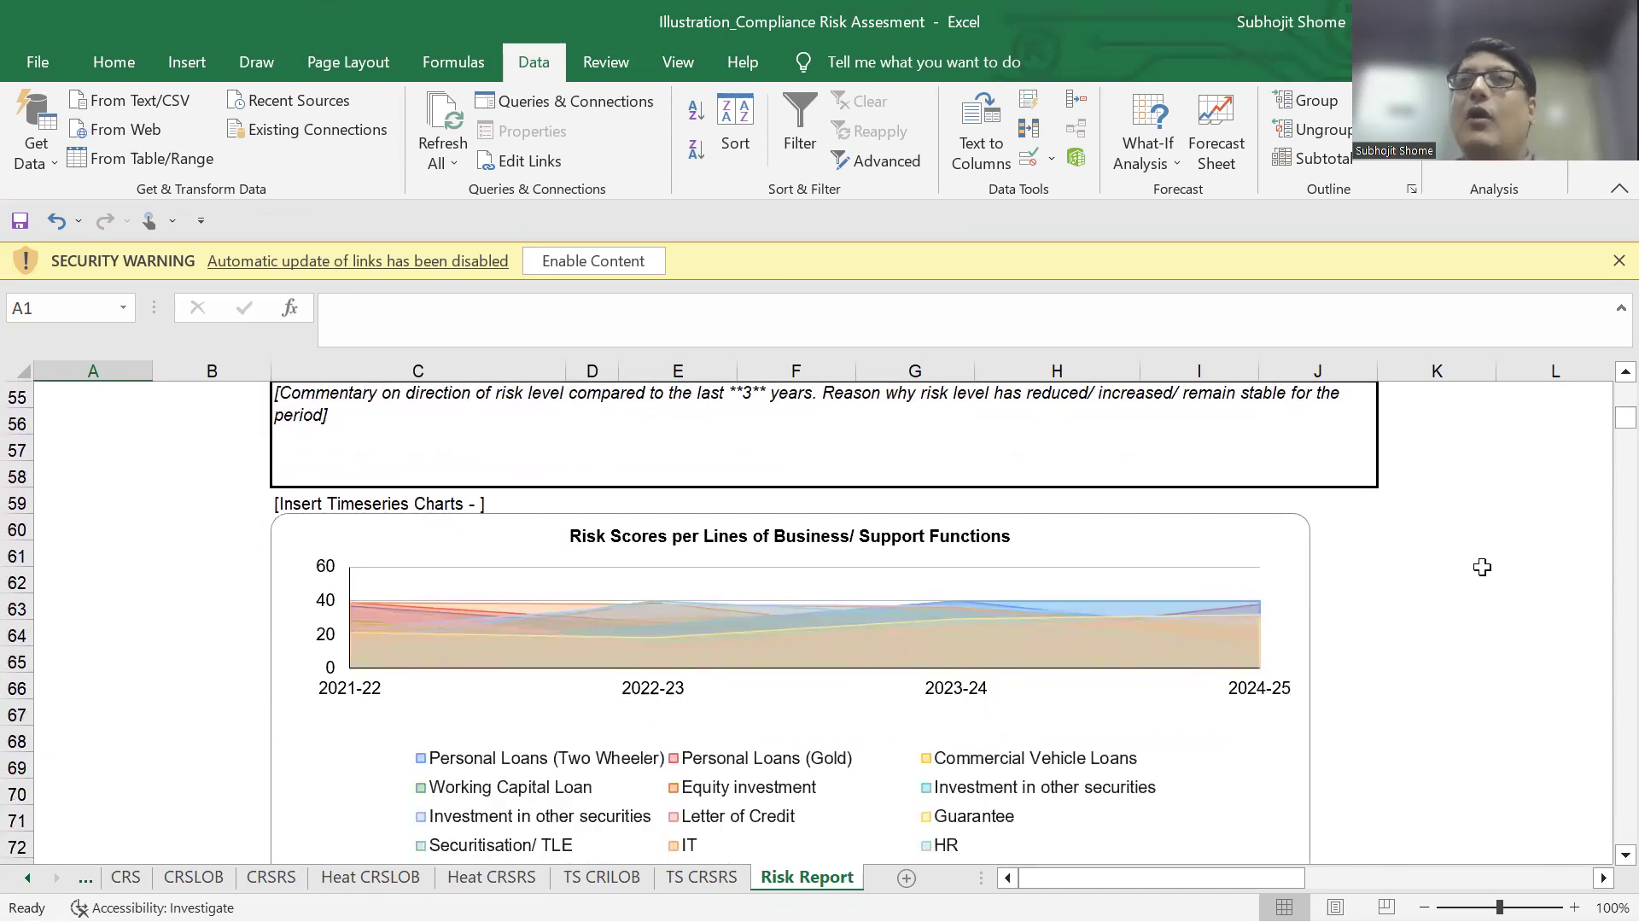
{"action": "scroll", "coordinate": [1481, 567], "scroll_direction": "down", "scroll_amount": 1}
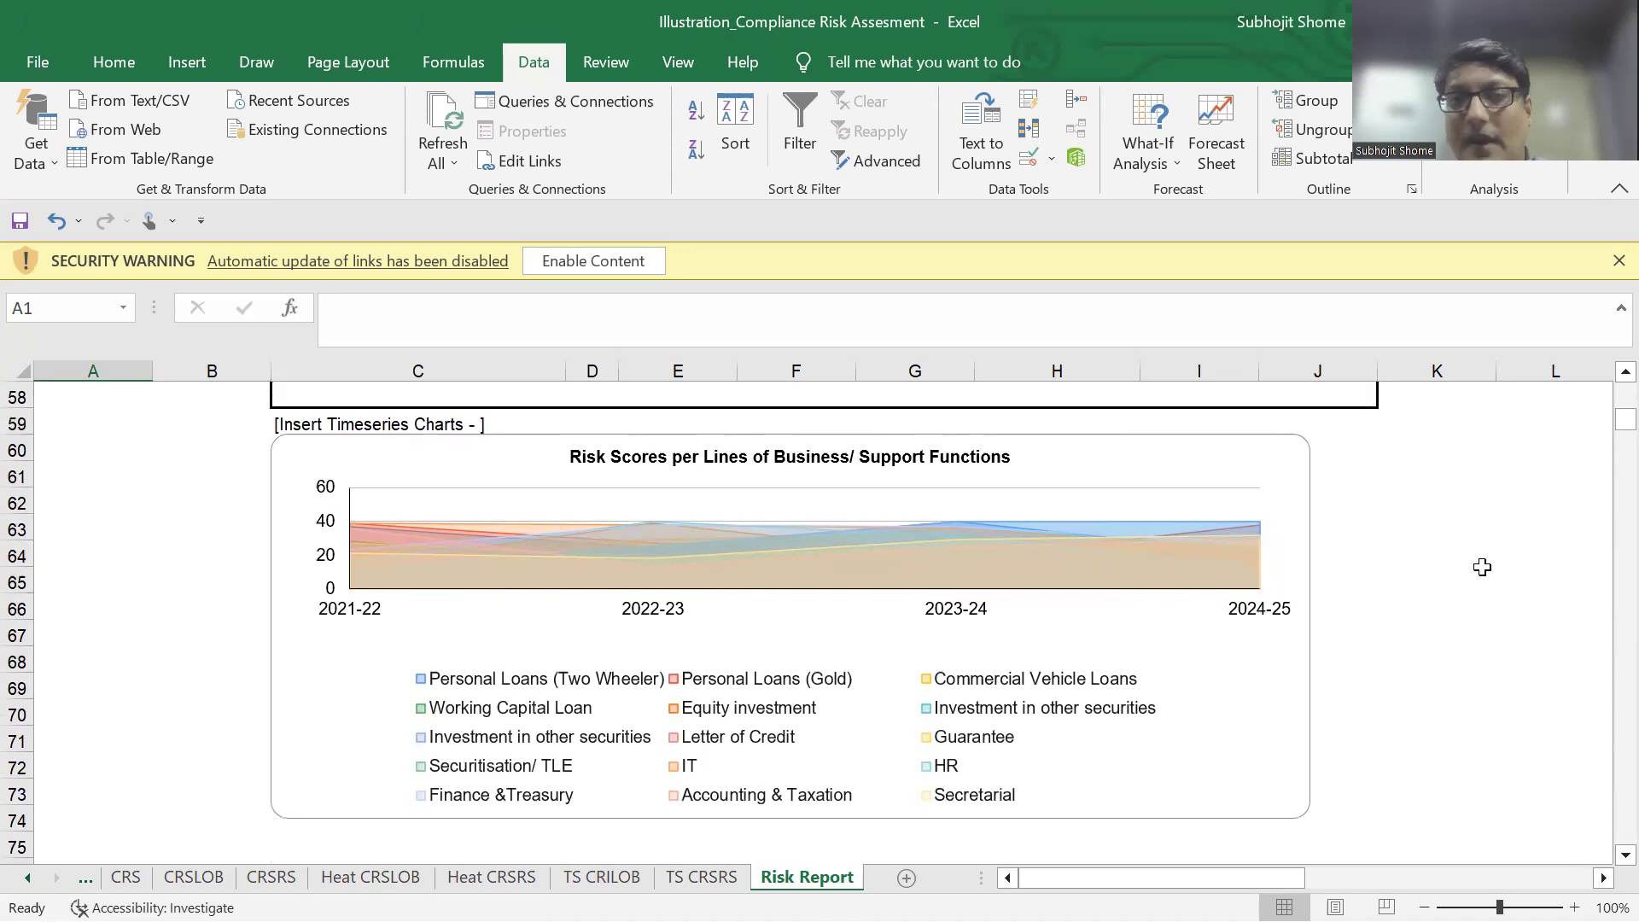
{"action": "scroll", "coordinate": [1482, 567], "scroll_direction": "down", "scroll_amount": 1}
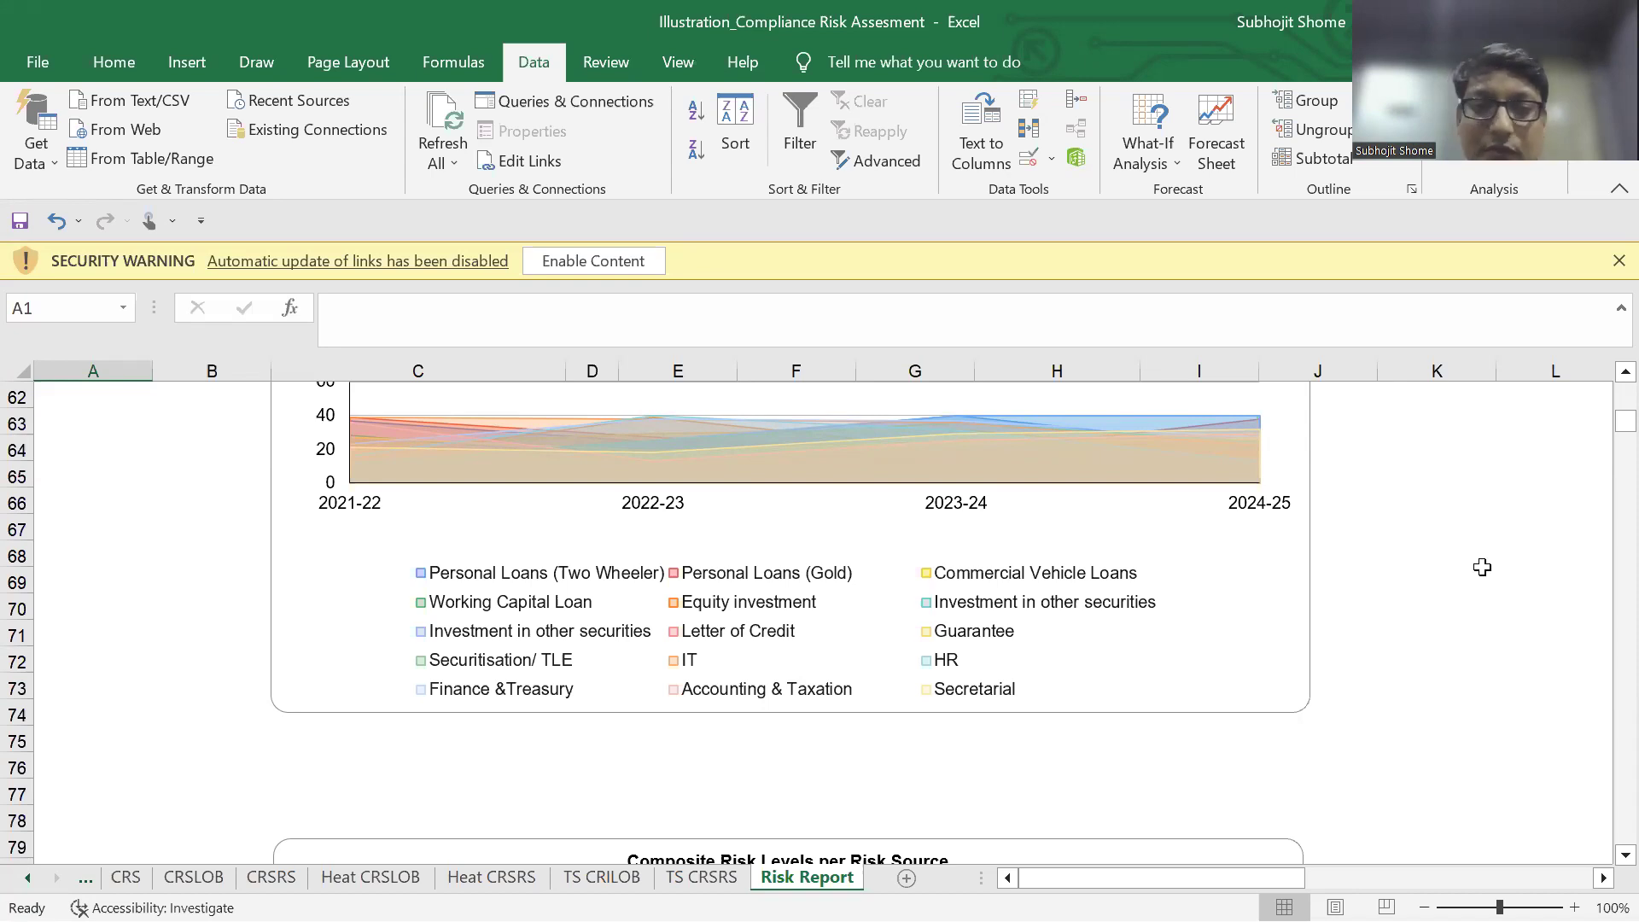
{"action": "scroll", "coordinate": [1482, 567], "scroll_direction": "down", "scroll_amount": 4}
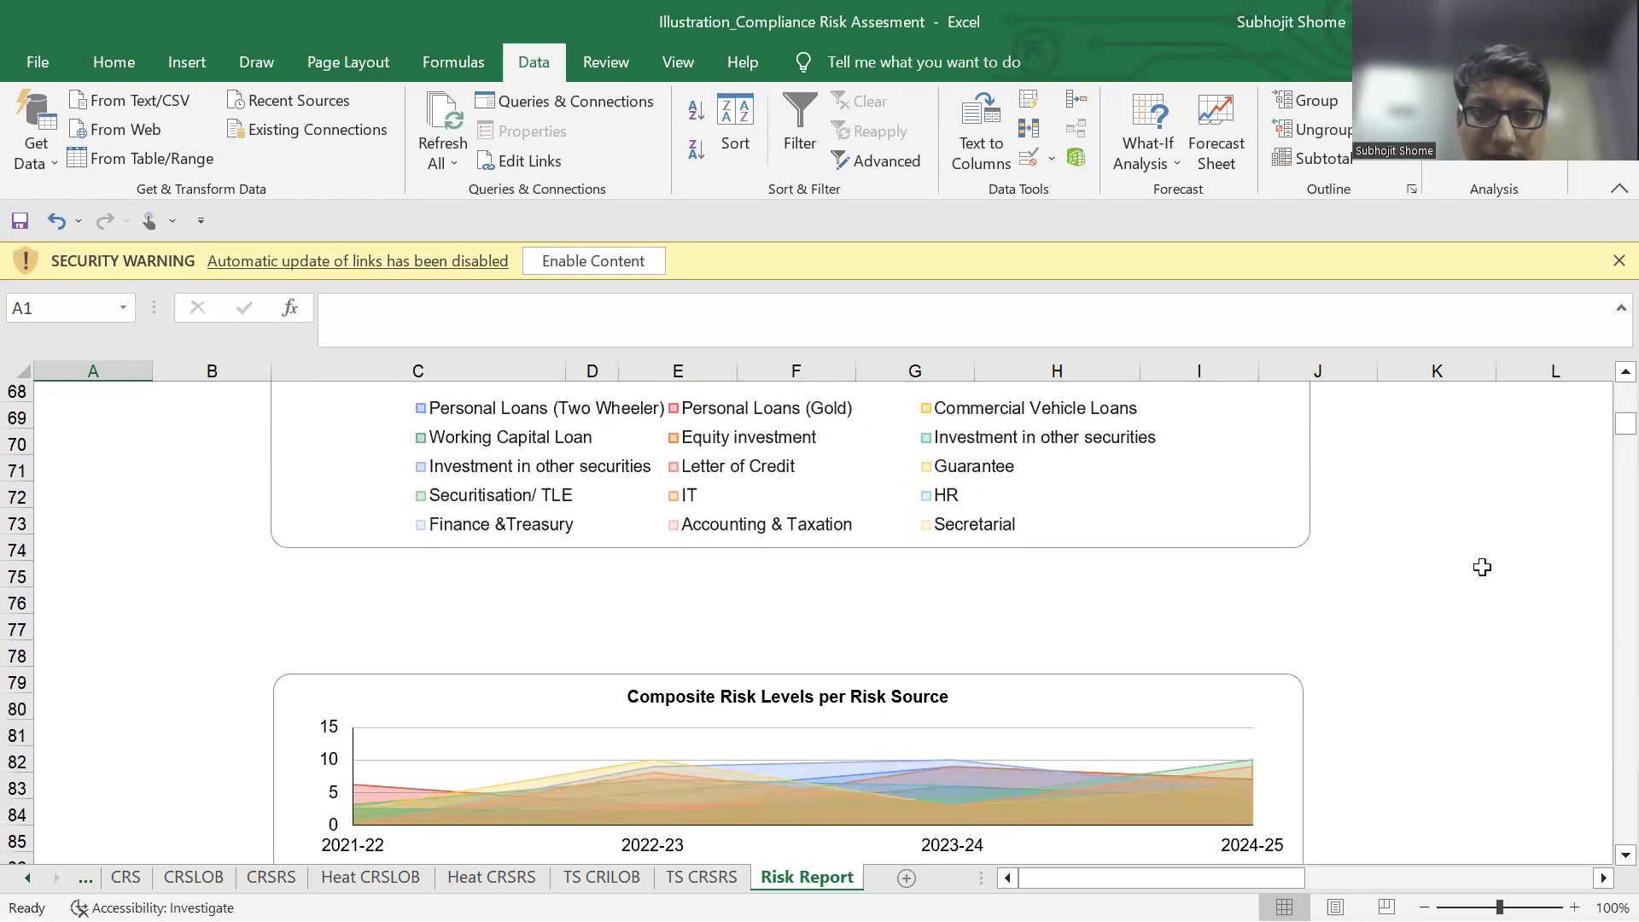
{"action": "scroll", "coordinate": [1481, 567], "scroll_direction": "down", "scroll_amount": 4}
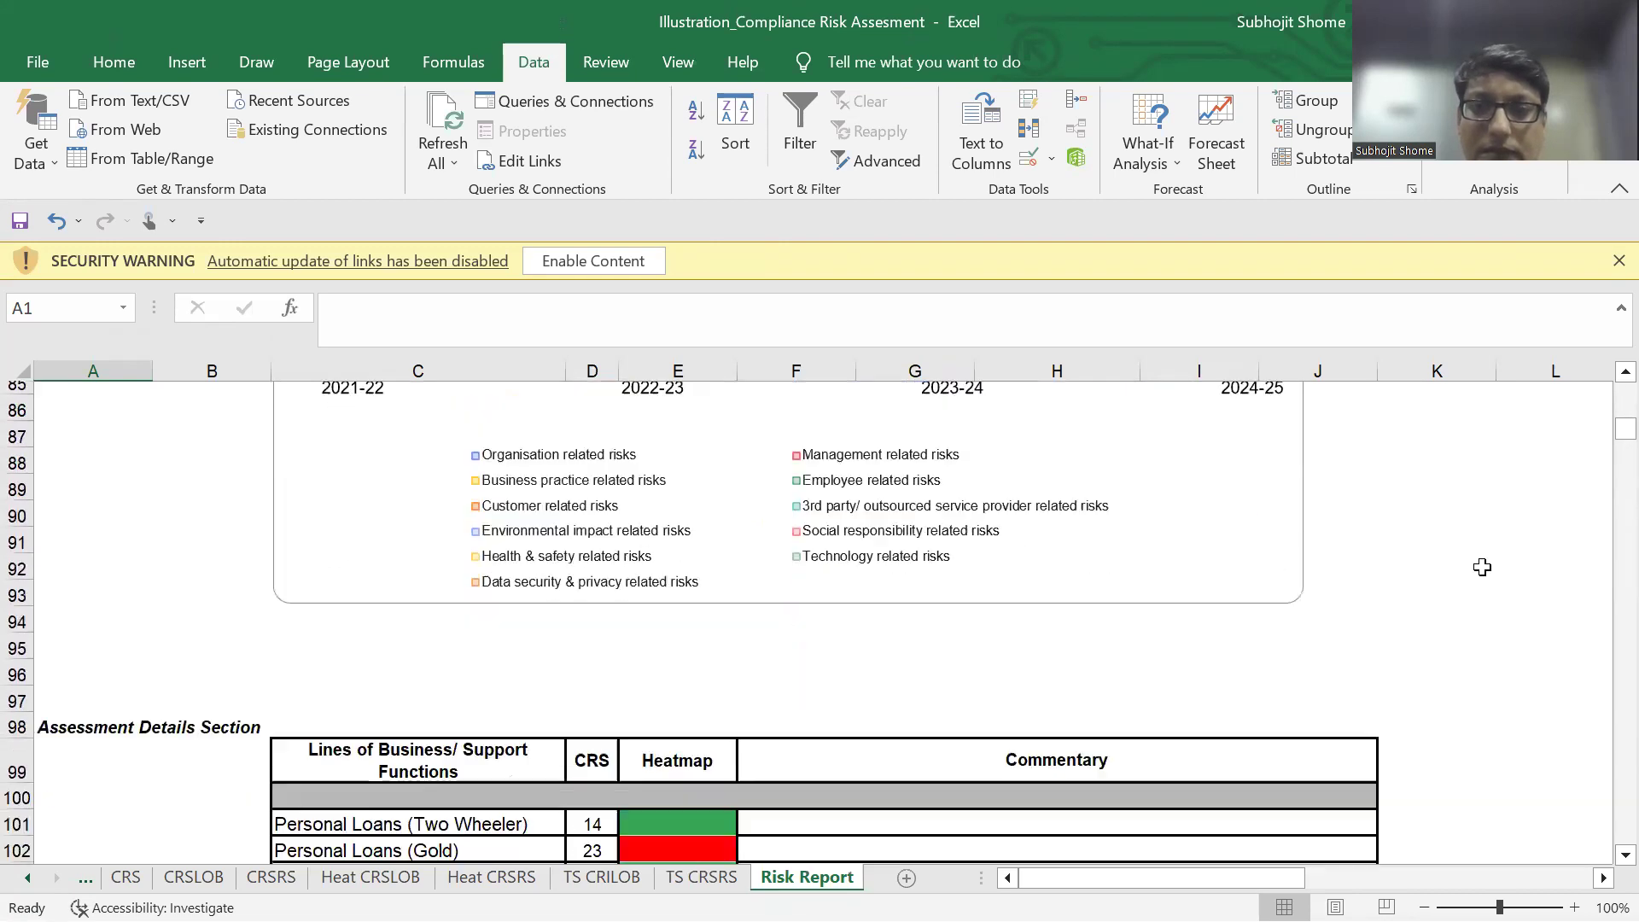